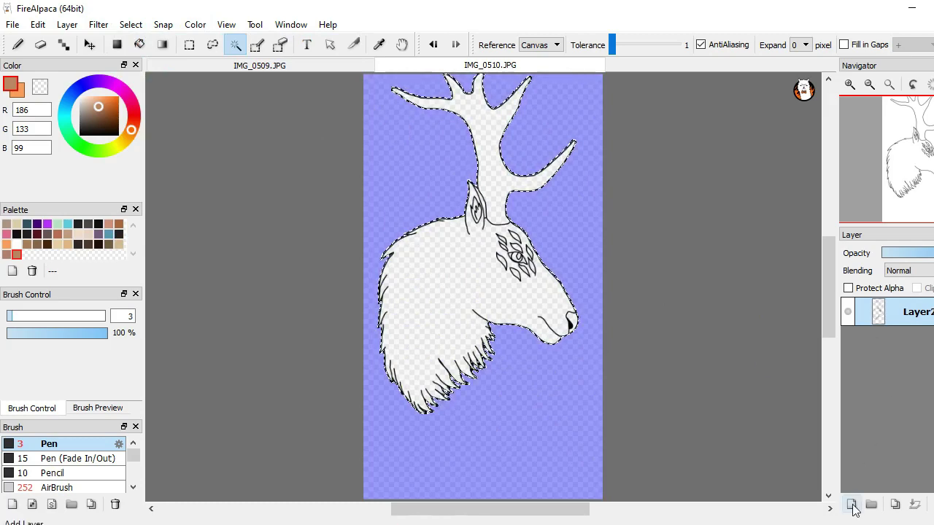
Add a layer beneath the line art and paint the whole selected deer tan (RGB 183, 156, 129) with the Pen at size 573
left_click(852, 505)
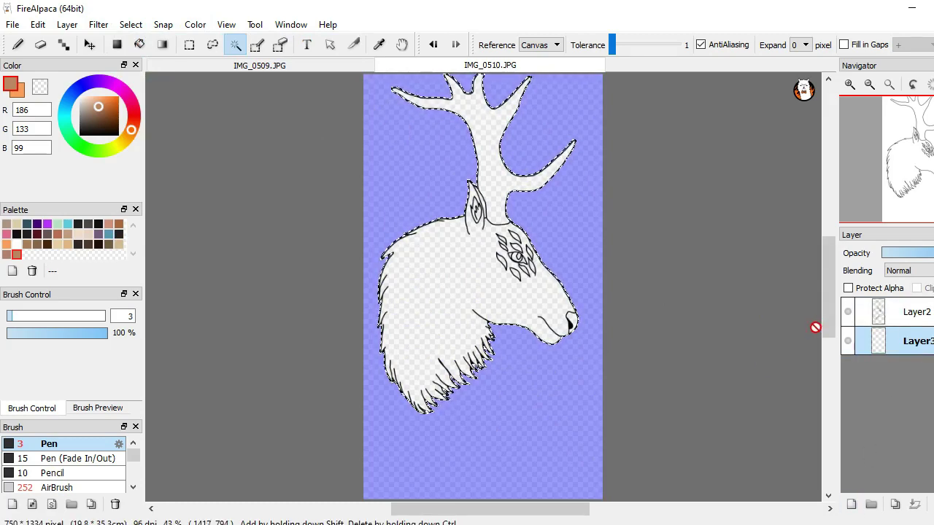
left_click(27, 245)
key("b")
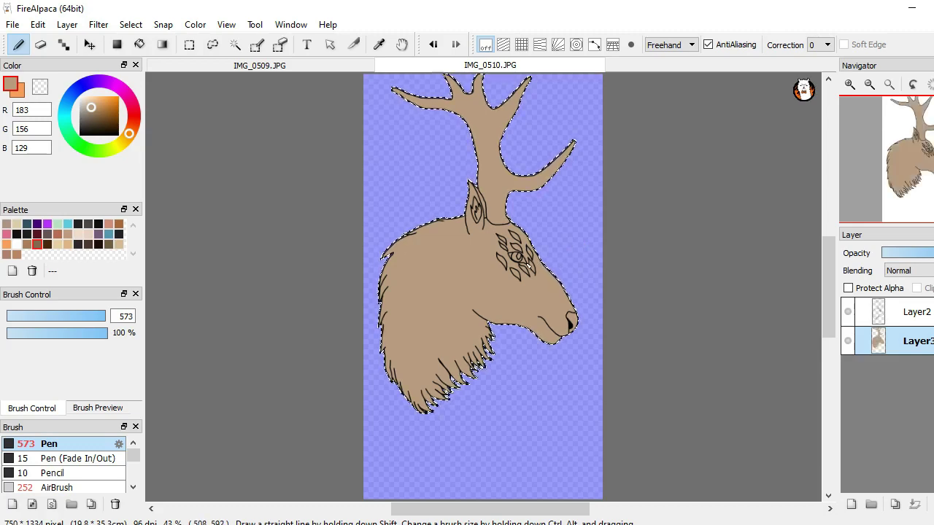
Add a layer above the base colour and bucket-fill the deer's nose with dark brown (RGB 29, 16, 8)
scroll(608, 278, "up", 3)
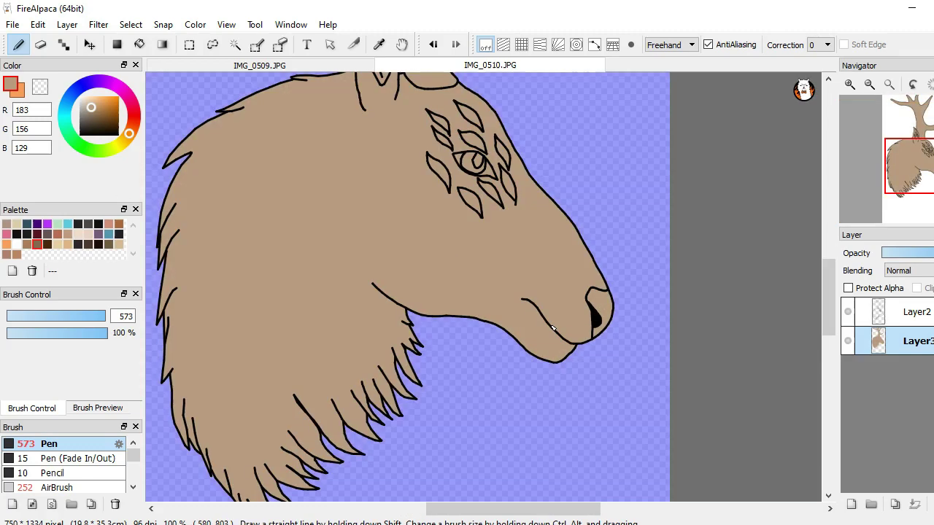
left_click(98, 244)
left_click(852, 509)
scroll(607, 291, "up", 3)
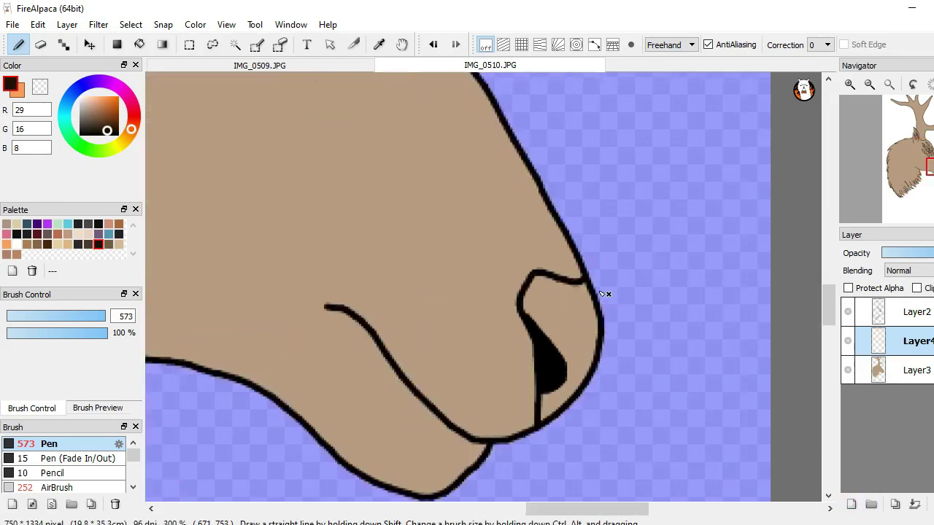
key("g")
left_click(553, 302)
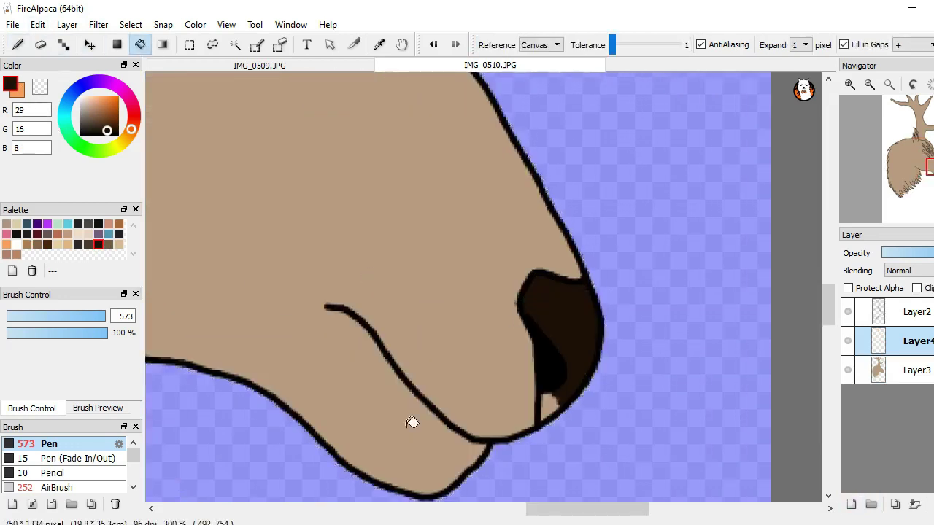
Paint the unfilled gap below the nostril dark brown with the Pen at size 20
left_click(17, 48)
left_click_drag(56, 316, 48, 316)
scroll(507, 432, "up", 2)
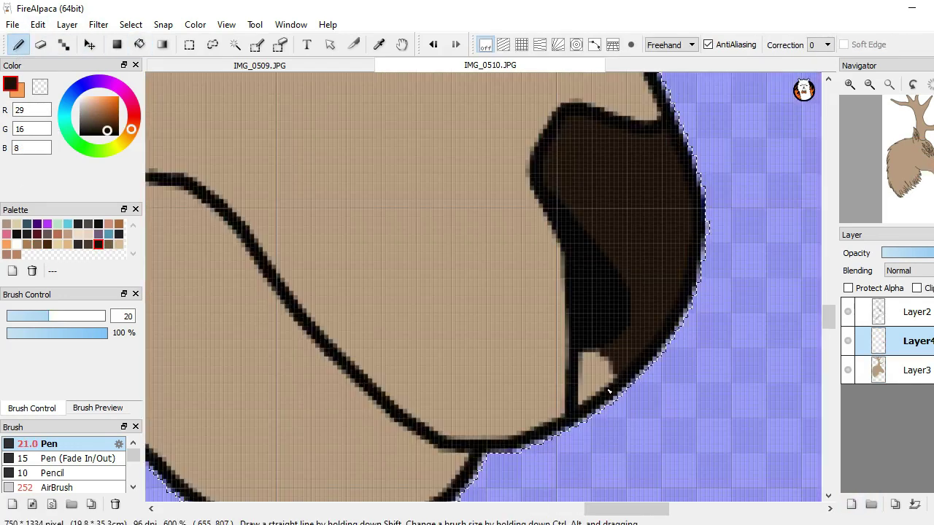
left_click_drag(621, 391, 628, 375)
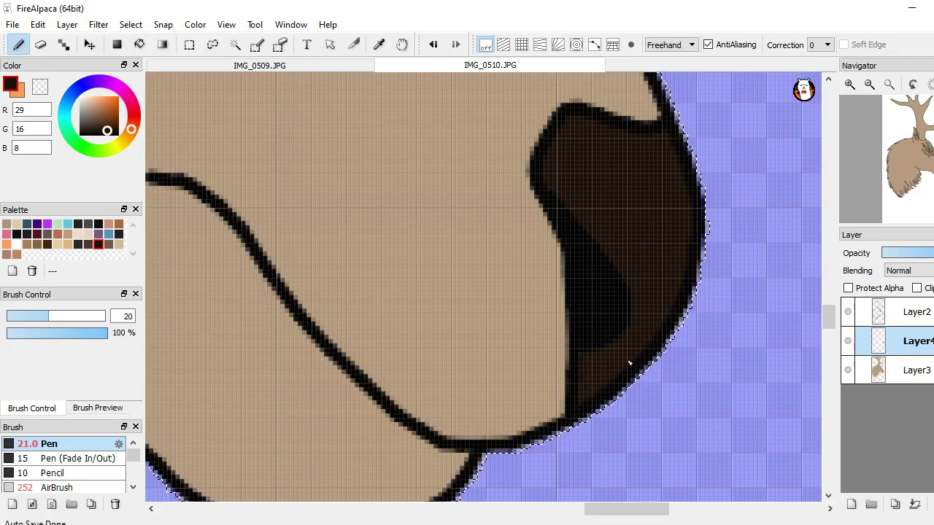
scroll(629, 362, "down", 4)
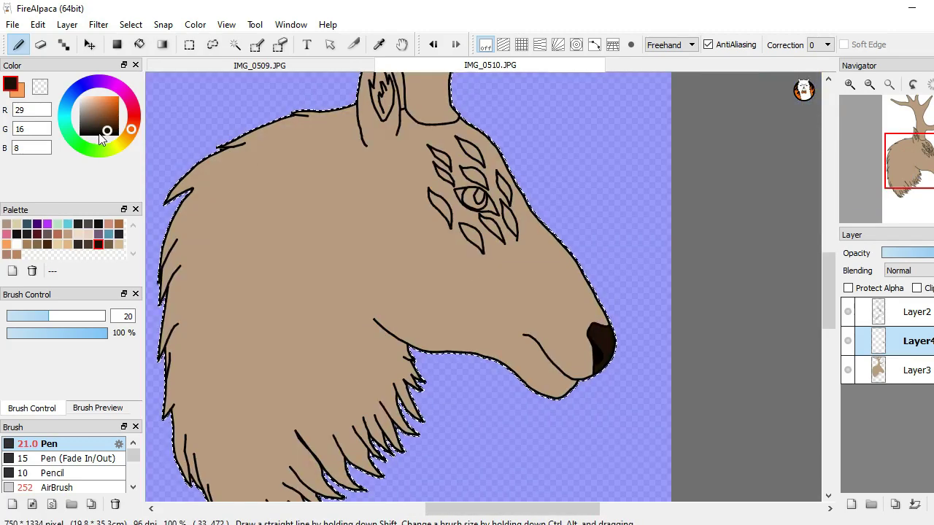
Protect the nose layer's alpha and repaint the nose in near-black (RGB 15, 9, 7)
left_click(98, 132)
left_click(100, 133)
scroll(621, 357, "up", 4)
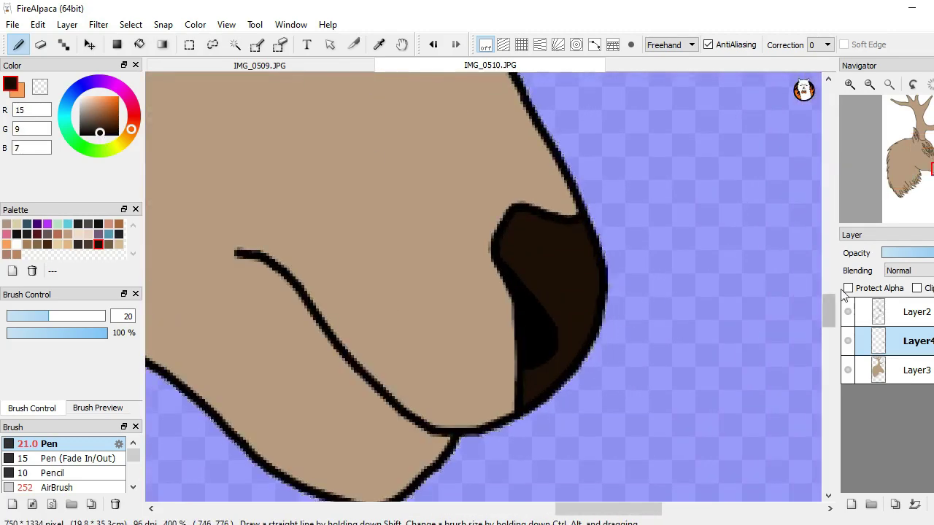
left_click(848, 288)
scroll(566, 347, "down", 4)
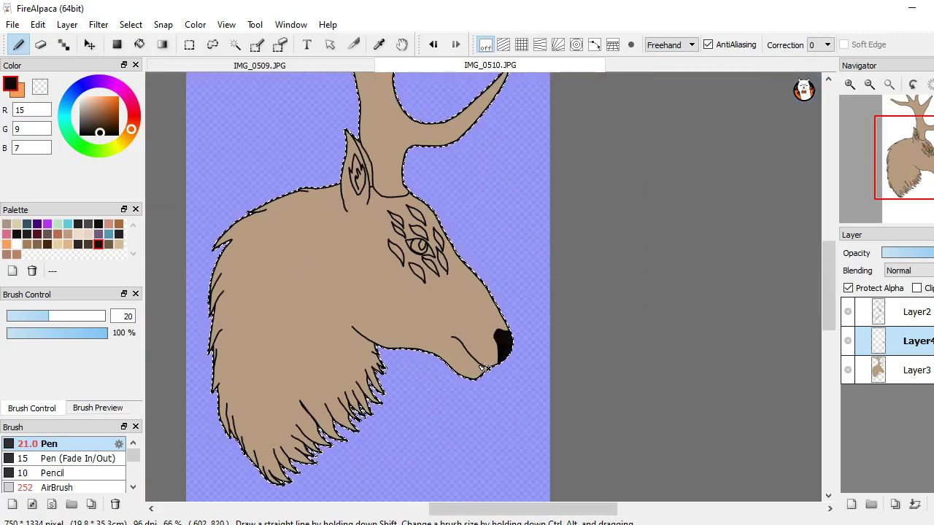
Add a layer above the base colour and airbrush the muzzle dark brown (RGB 77, 55, 42) at size 160
scroll(566, 346, "up", 2)
left_click(88, 243)
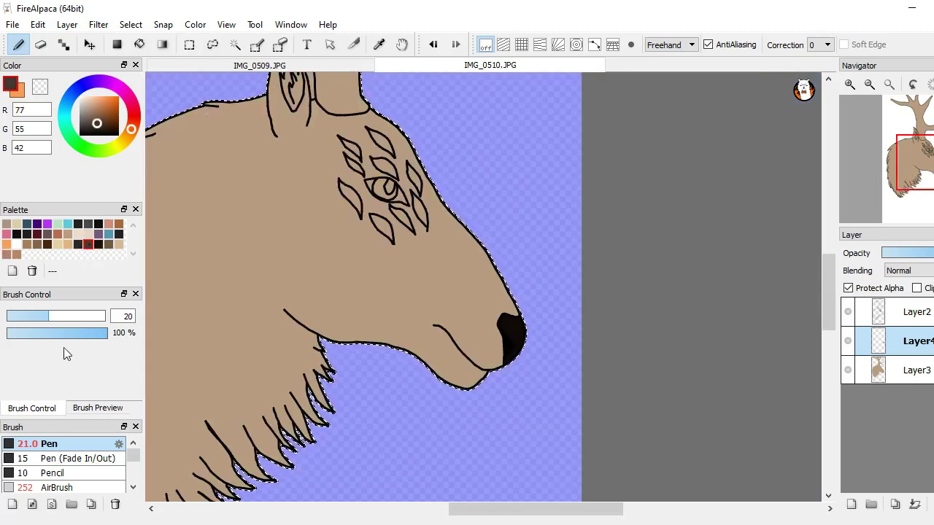
scroll(51, 459, "down", 1)
left_click(60, 477)
left_click(905, 370)
left_click(851, 504)
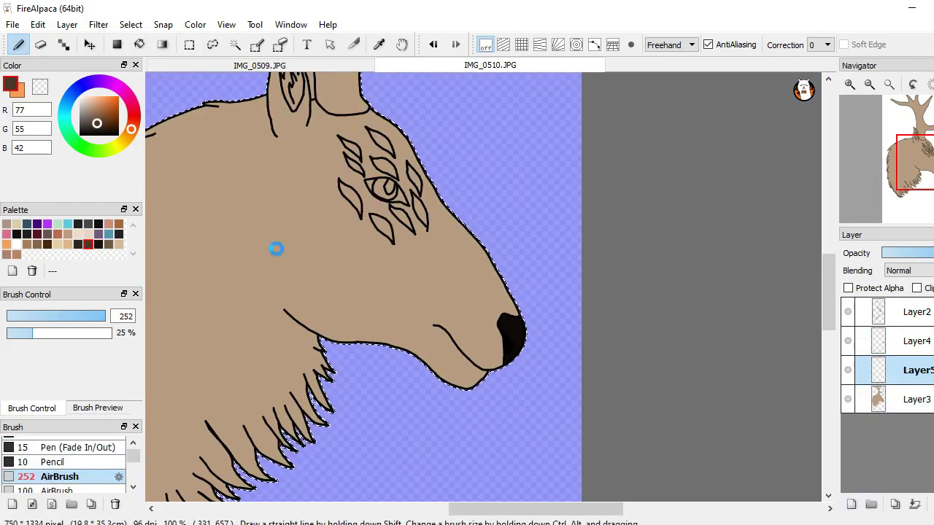
scroll(270, 243, "down", 2)
scroll(306, 241, "up", 2)
left_click(97, 320)
left_click_drag(98, 325, 106, 320)
mouse_move(432, 385)
left_mouse_down()
mouse_move(485, 323)
mouse_move(496, 279)
mouse_move(410, 374)
left_mouse_up()
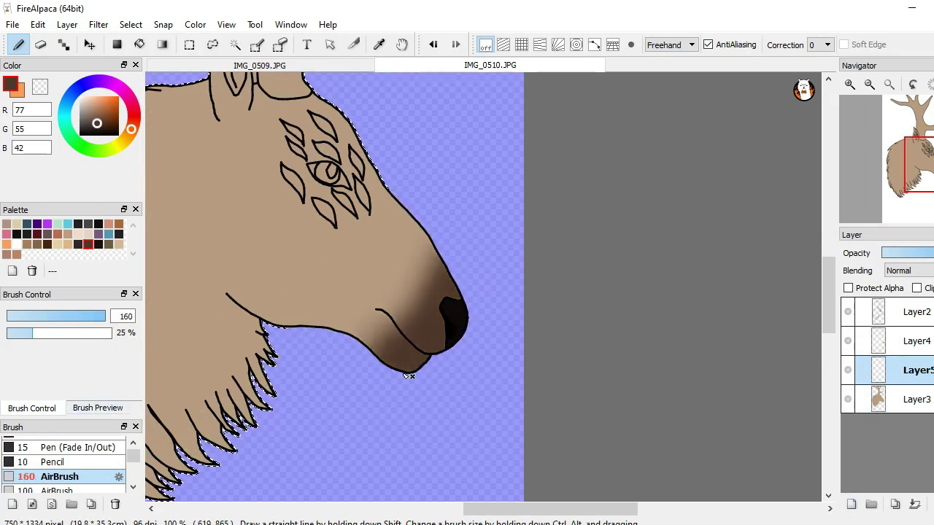
Airbrush the chest fur, mane and back of the neck in the same dark brown at size 160
scroll(411, 376, "down", 3)
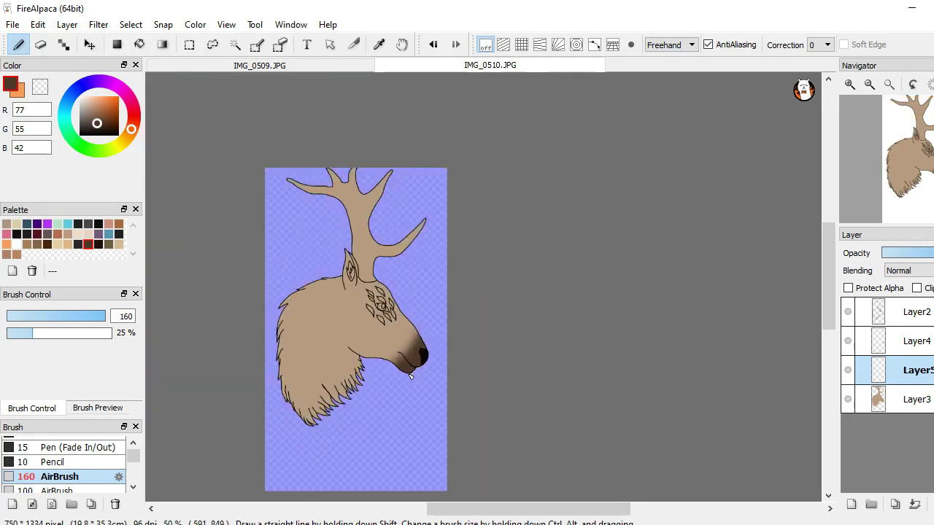
scroll(377, 406, "up", 2)
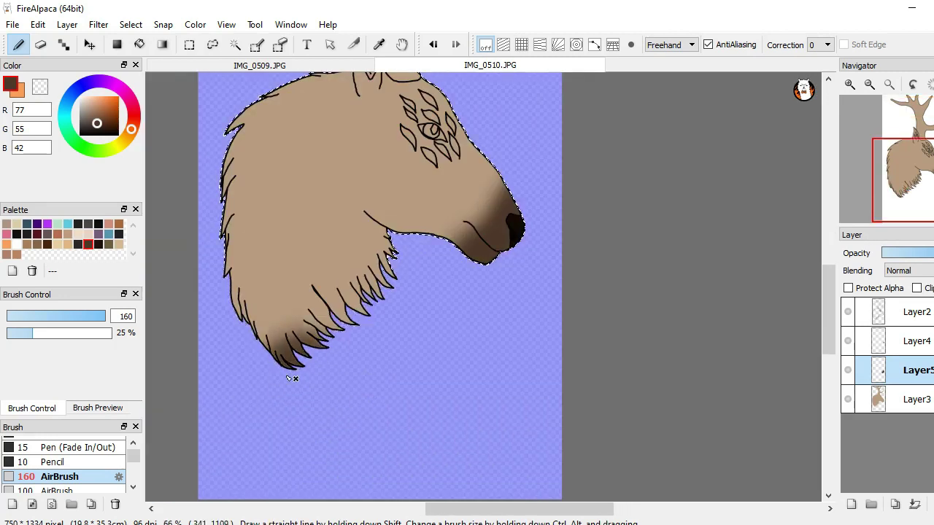
mouse_move(291, 379)
left_mouse_down()
mouse_move(295, 348)
mouse_move(263, 342)
mouse_move(337, 337)
mouse_move(281, 332)
mouse_move(304, 302)
mouse_move(307, 274)
mouse_move(367, 319)
mouse_move(373, 280)
mouse_move(353, 272)
mouse_move(347, 243)
mouse_move(332, 298)
mouse_move(309, 323)
mouse_move(377, 243)
mouse_move(305, 313)
mouse_move(253, 286)
mouse_move(233, 158)
mouse_move(226, 262)
mouse_move(278, 313)
mouse_move(286, 240)
mouse_move(221, 141)
left_mouse_up()
scroll(191, 274, "down", 3)
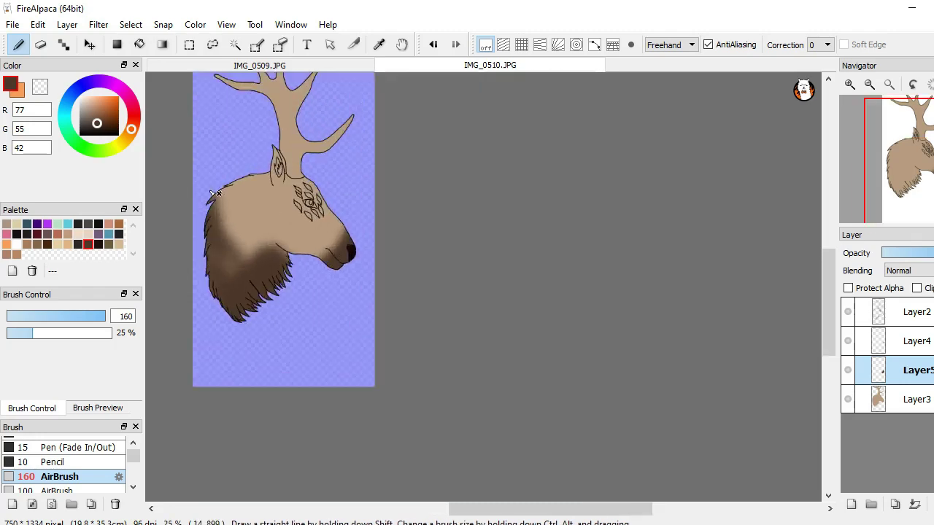
scroll(215, 193, "up", 3)
mouse_move(215, 193)
left_mouse_down()
mouse_move(217, 253)
mouse_move(305, 359)
mouse_move(224, 268)
mouse_move(267, 363)
mouse_move(240, 206)
mouse_move(306, 340)
mouse_move(244, 151)
mouse_move(288, 344)
mouse_move(258, 187)
mouse_move(336, 237)
mouse_move(290, 172)
left_mouse_up()
Return to dark brown (RGB 77, 55, 42) and extend the mane shading along its front edge toward the ear and cheek
right_click(335, 239)
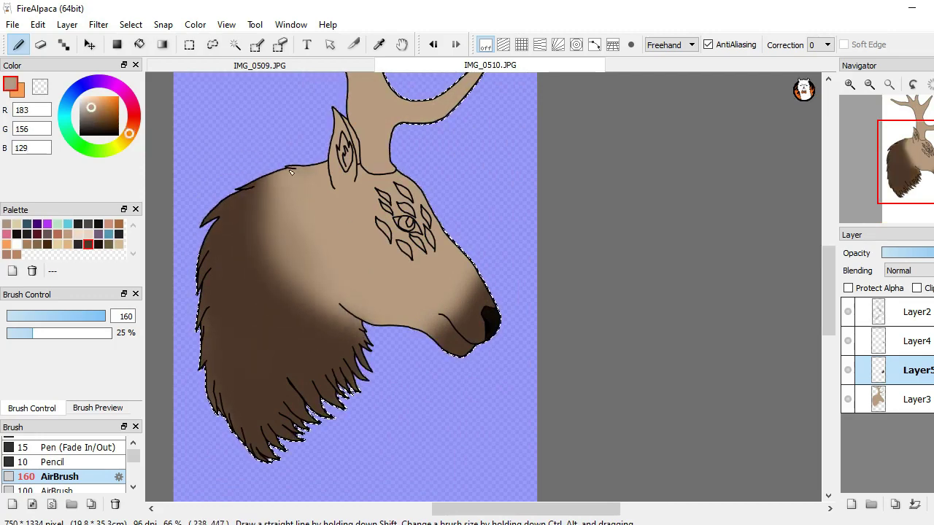
left_click(433, 44)
left_click(433, 45)
left_click(456, 44)
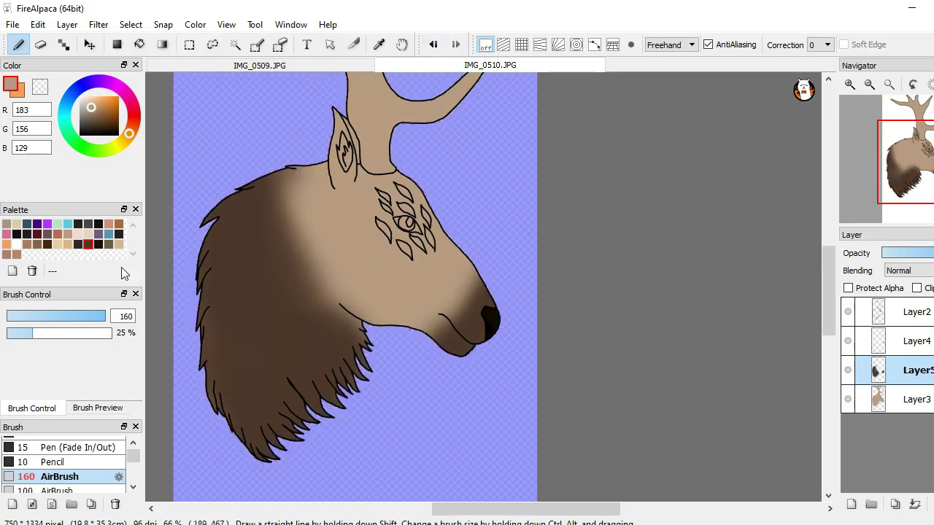
left_click(90, 247)
scroll(294, 201, "up", 1)
left_click_drag(294, 200, 311, 352)
scroll(284, 313, "down", 2)
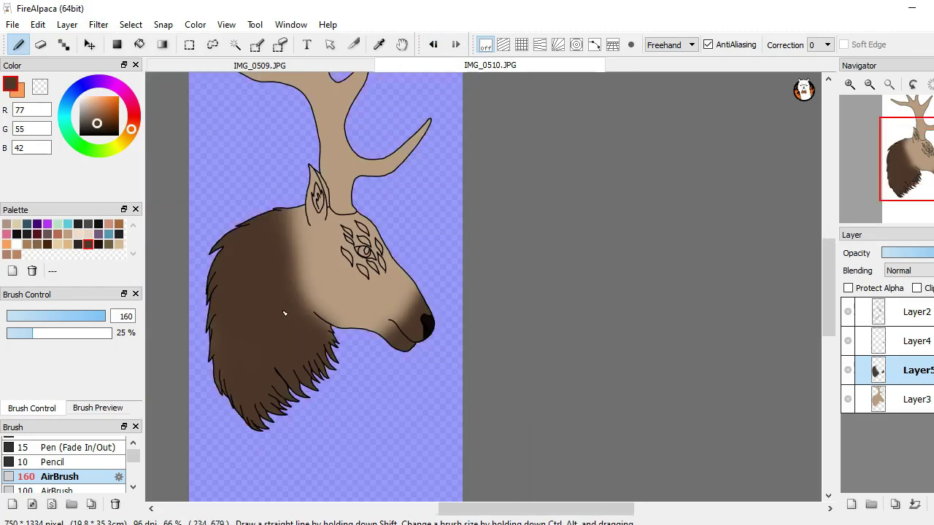
Reduce the AirBrush to size 47 and shade the area around the eye dark brown
scroll(285, 314, "up", 2)
left_click_drag(62, 313, 80, 314)
left_click_drag(287, 194, 297, 194)
mouse_move(353, 221)
left_mouse_down()
mouse_move(312, 232)
mouse_move(299, 197)
left_mouse_up()
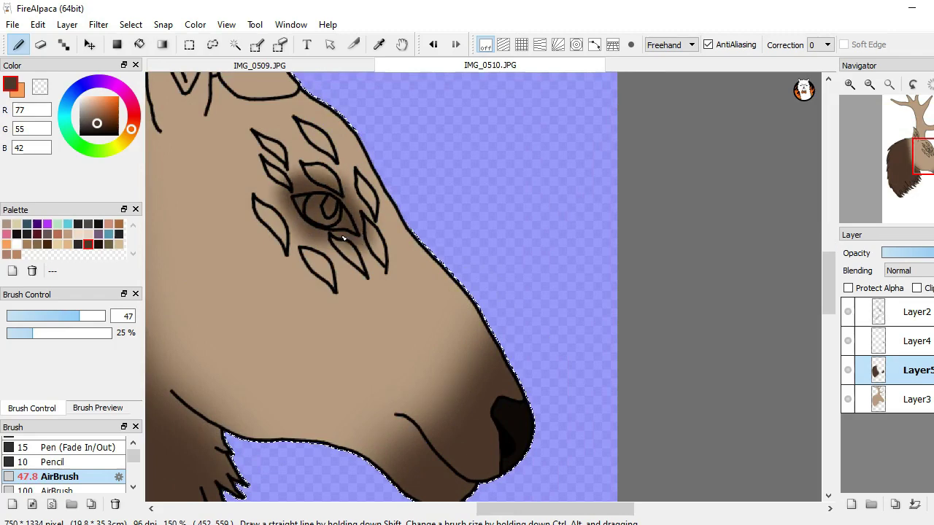
left_click_drag(343, 237, 306, 219)
scroll(314, 219, "down", 2)
scroll(313, 219, "up", 2)
scroll(313, 219, "down", 2)
scroll(278, 210, "down", 1)
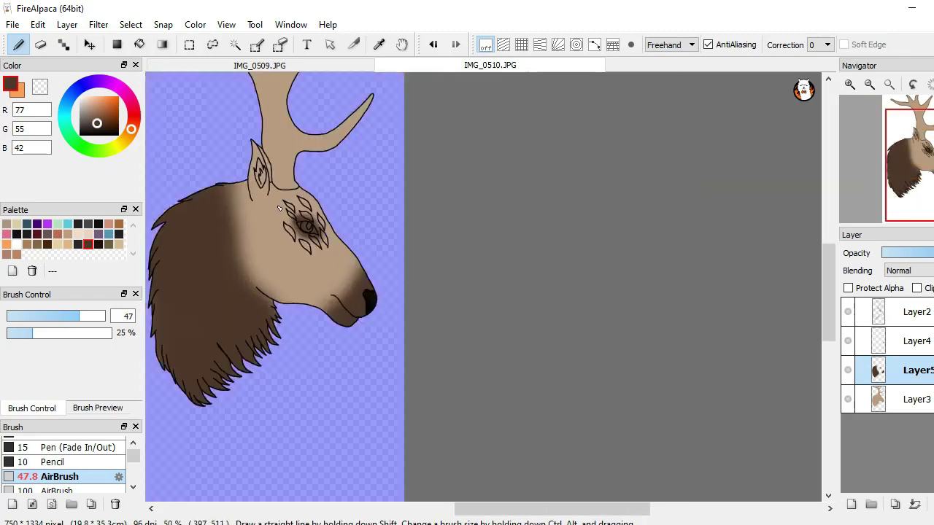
Airbrush the ear in pale cream (RGB 228, 208, 158) at size 47
scroll(278, 209, "up", 1)
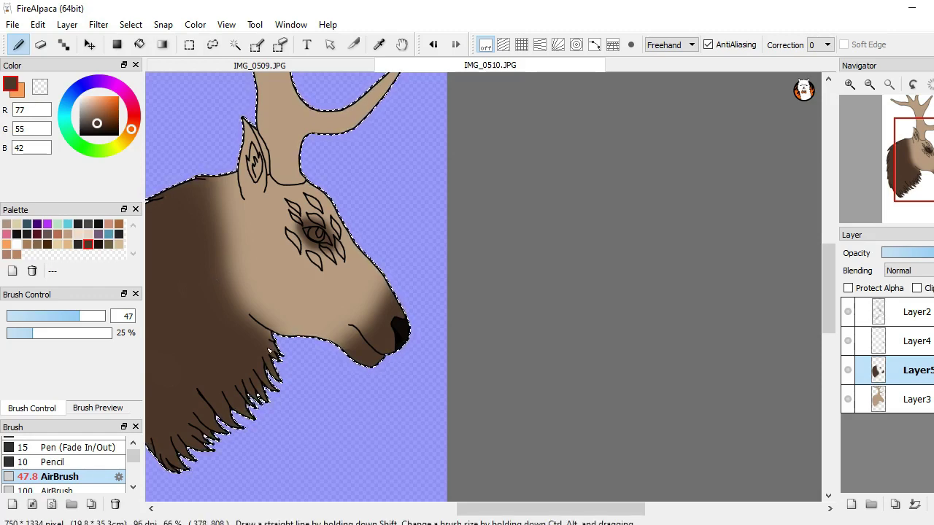
scroll(300, 399, "down", 1)
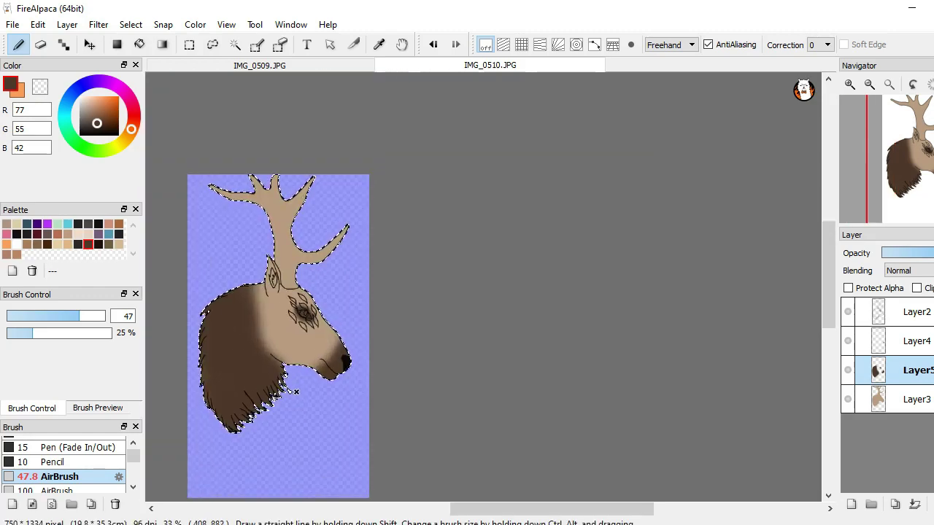
scroll(251, 242, "up", 3)
scroll(251, 242, "up", 2)
left_click(57, 245)
scroll(345, 343, "down", 2)
scroll(345, 343, "up", 2)
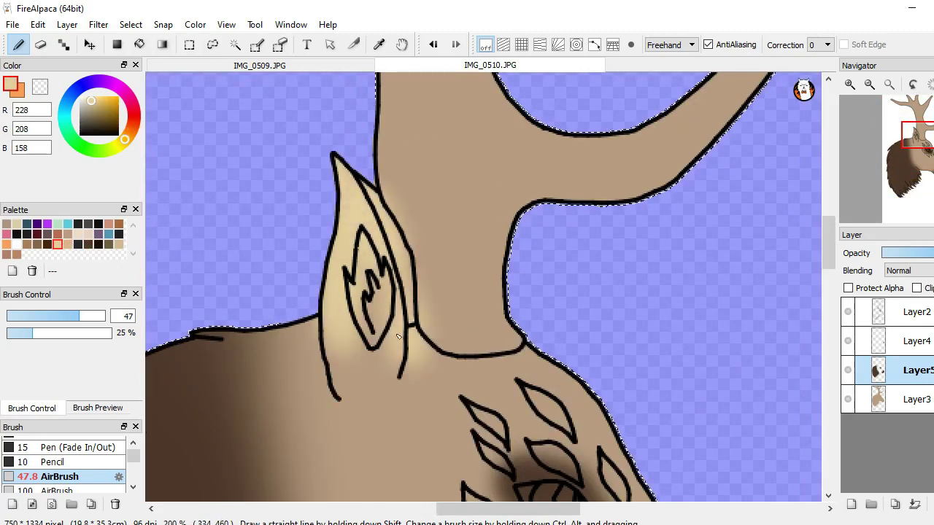
Airbrush the chin and the underside of the lower jaw in pale cream
scroll(389, 357, "down", 3)
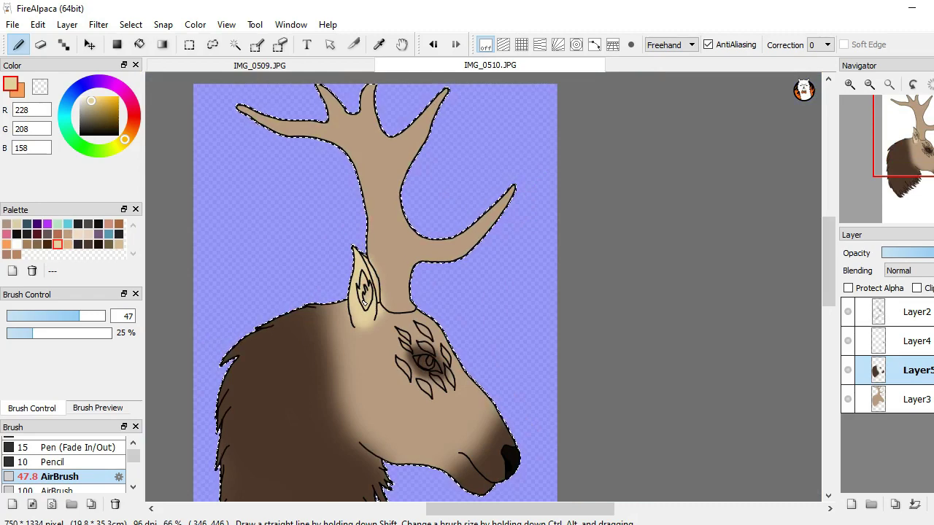
scroll(546, 436, "up", 3)
mouse_move(448, 362)
left_mouse_down()
mouse_move(453, 388)
mouse_move(391, 392)
left_mouse_up()
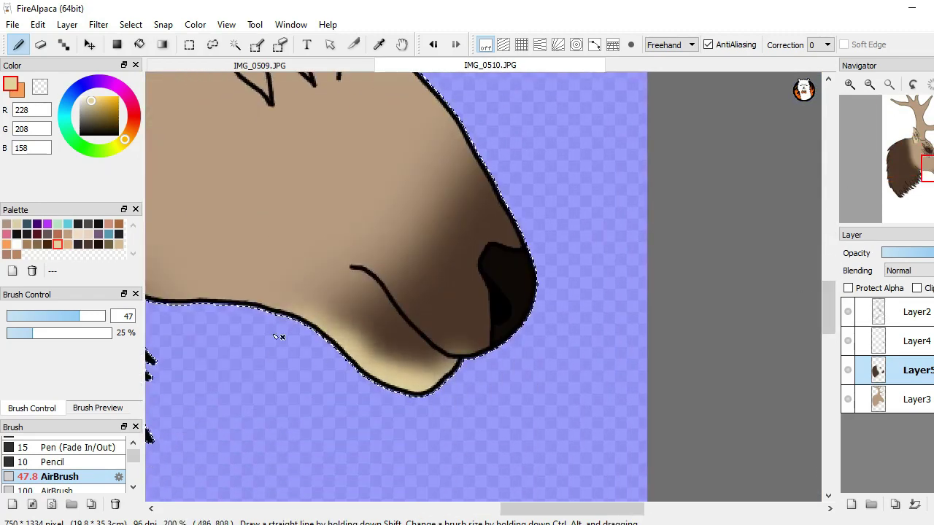
scroll(278, 336, "down", 3)
scroll(272, 106, "up", 3)
scroll(268, 106, "down", 1)
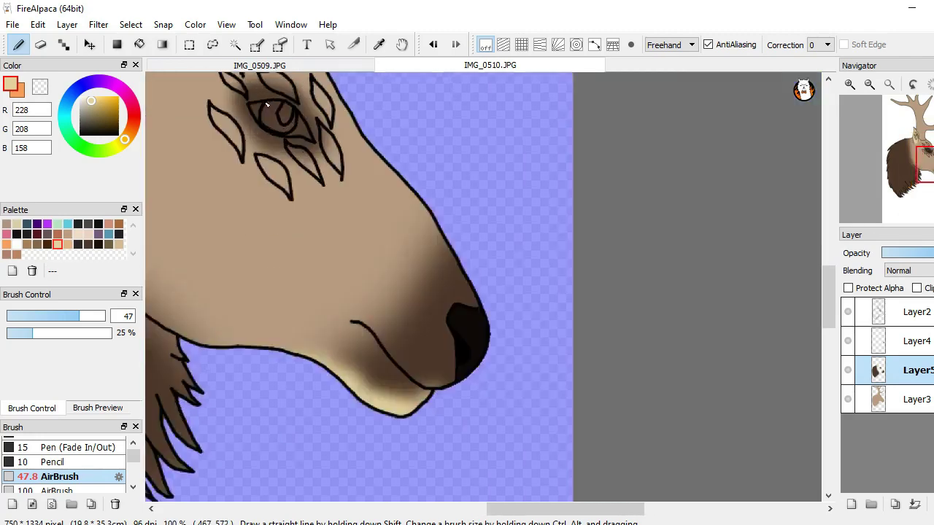
Airbrush the inside of the eye in pale cream at size 47
scroll(267, 106, "down", 1)
scroll(270, 139, "up", 3)
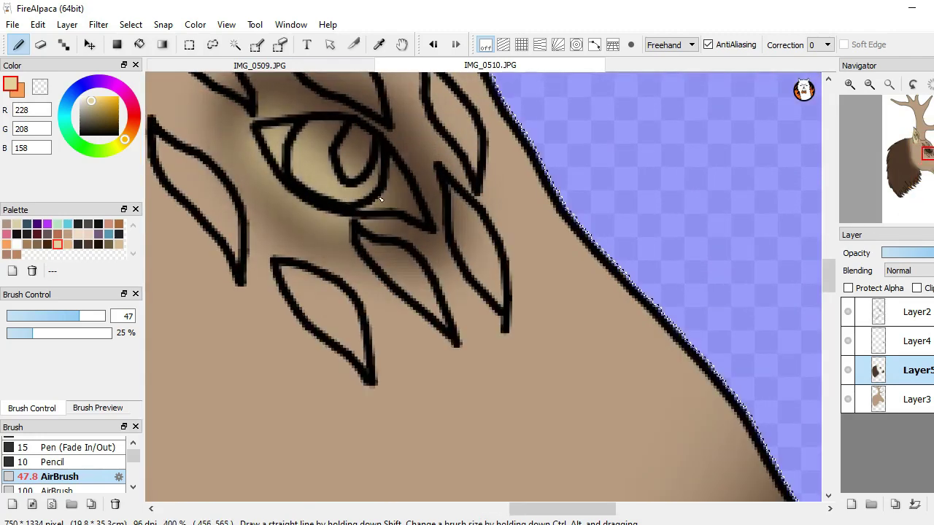
mouse_move(290, 143)
left_mouse_down()
mouse_move(344, 188)
mouse_move(397, 208)
left_mouse_up()
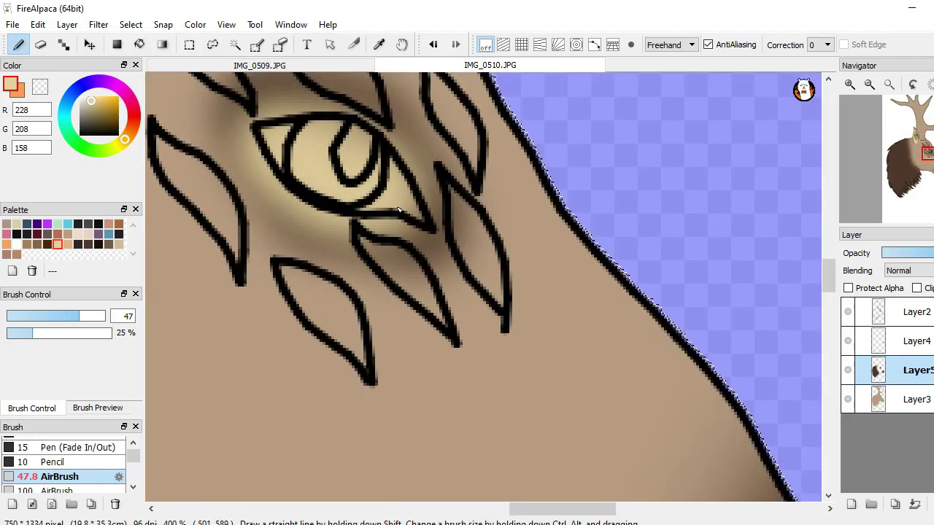
scroll(398, 210, "down", 5)
scroll(215, 229, "up", 3)
scroll(274, 130, "down", 2)
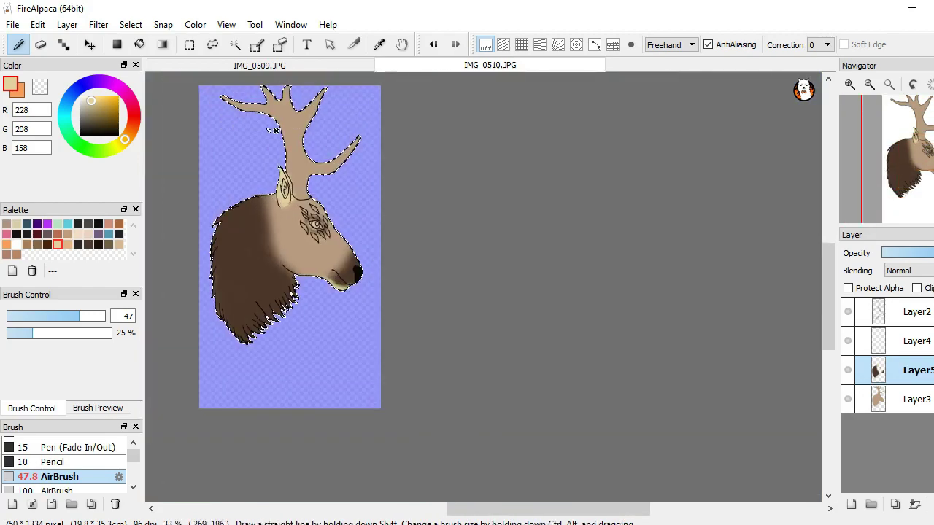
On a new layer, bucket-fill the antlers light tan (RGB 213, 185, 146) with Layer5 hidden during the fill, and protect the layer's alpha
scroll(273, 130, "up", 2)
left_click(851, 504)
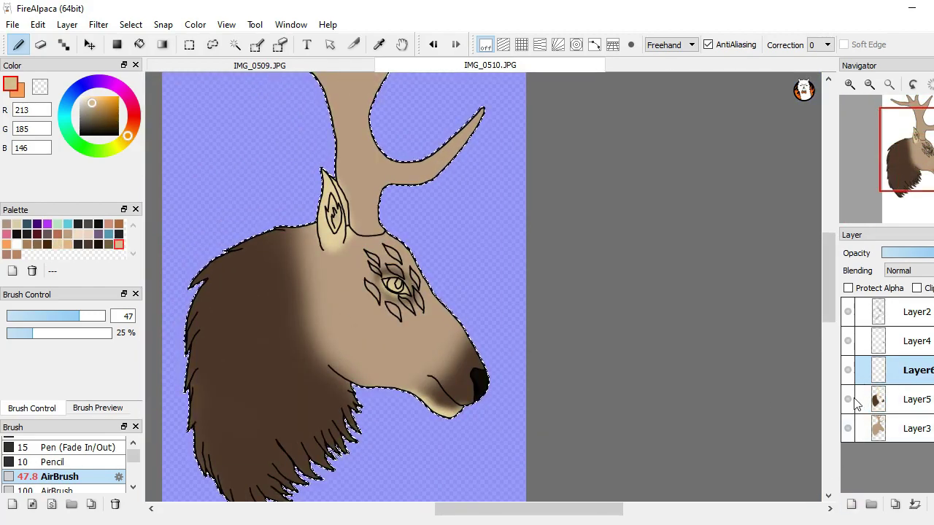
left_click(848, 399)
scroll(438, 291, "down", 1)
left_click(139, 44)
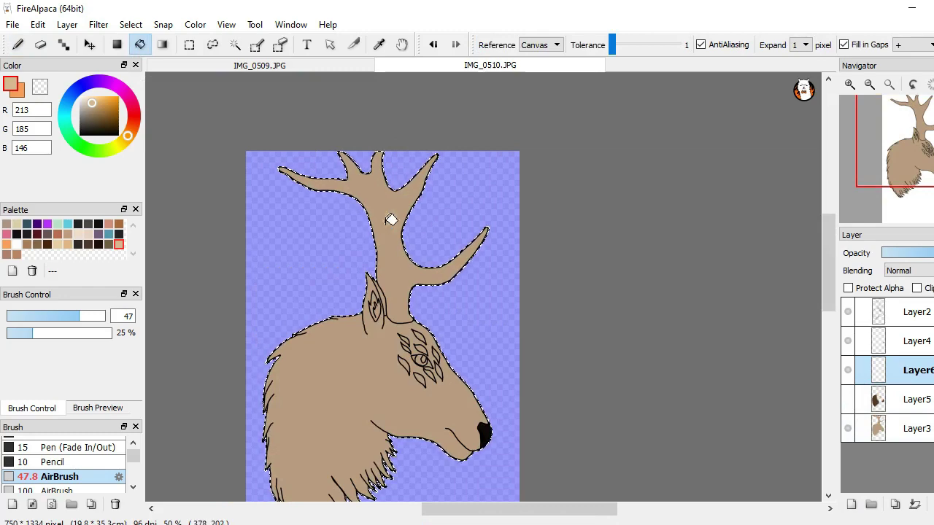
left_click(848, 399)
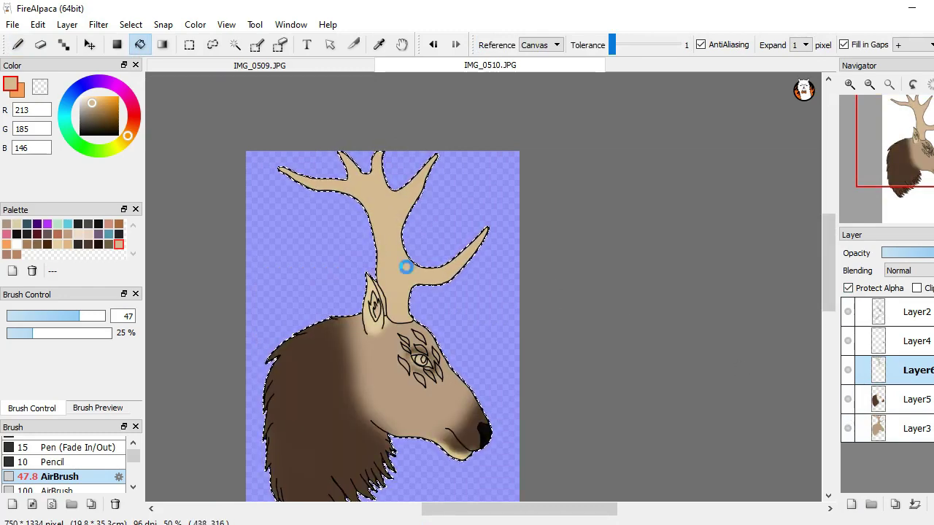
Set the colour to reddish brown (RGB 174, 129, 110) and duplicate the antler layer
scroll(405, 267, "up", 1)
left_click(6, 254)
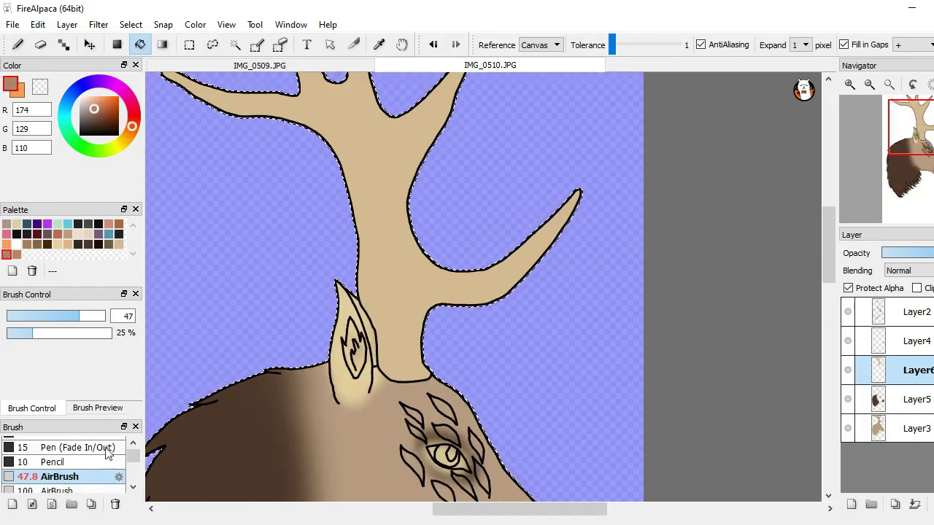
left_click(894, 504)
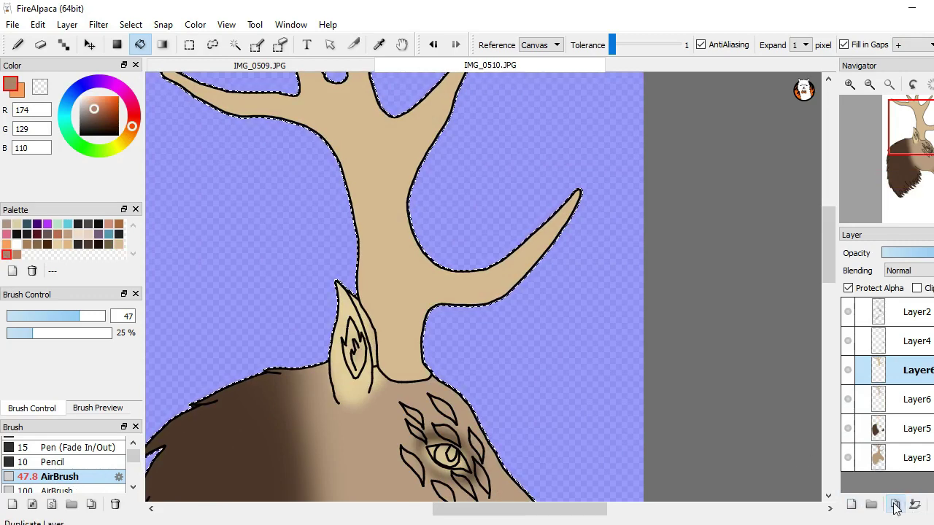
Airbrush reddish-brown shading along the leftmost tine's underside and in the crooks between the upper tines at size 47 and 25% opacity
key("b")
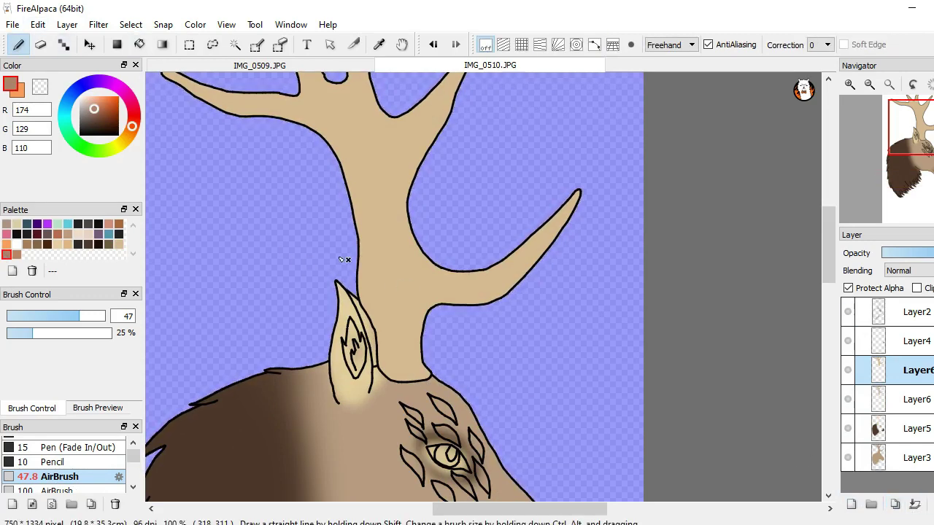
scroll(285, 270, "down", 3)
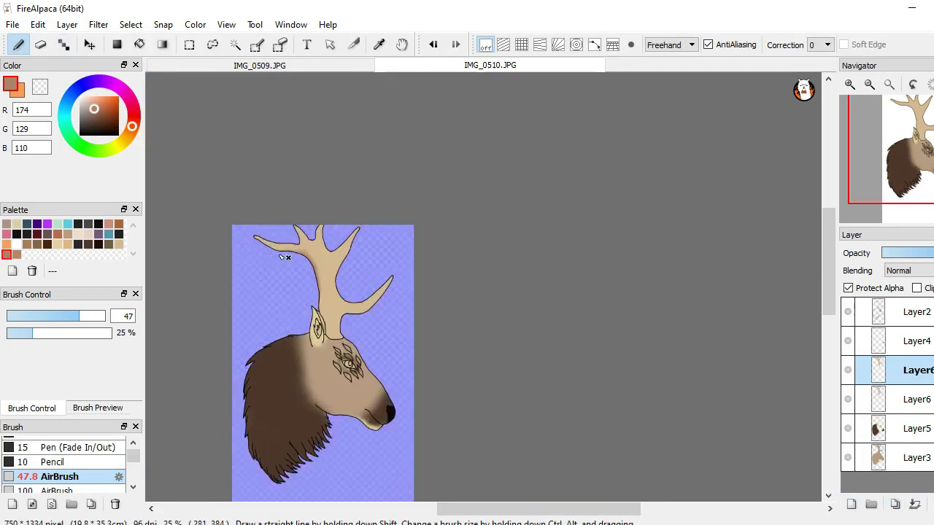
scroll(281, 253, "up", 4)
left_click_drag(357, 293, 286, 267)
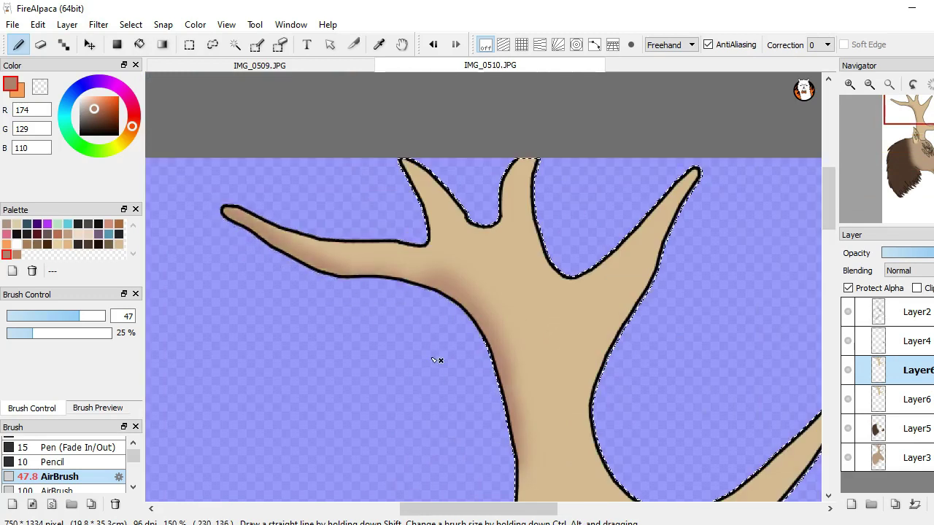
scroll(476, 380, "up", 1)
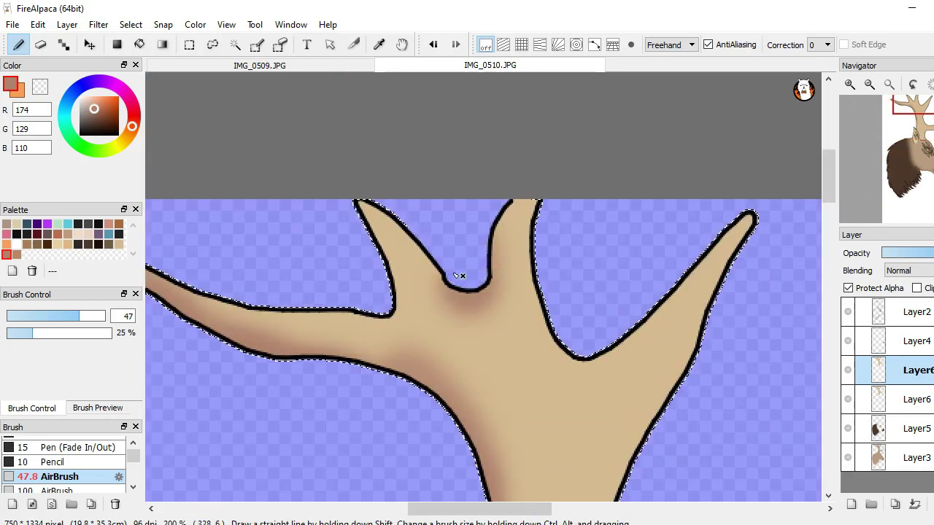
mouse_move(455, 275)
left_mouse_down()
mouse_move(387, 264)
mouse_move(401, 322)
left_mouse_up()
mouse_move(537, 310)
left_mouse_down()
mouse_move(550, 350)
mouse_move(582, 365)
left_mouse_up()
scroll(542, 318, "down", 4)
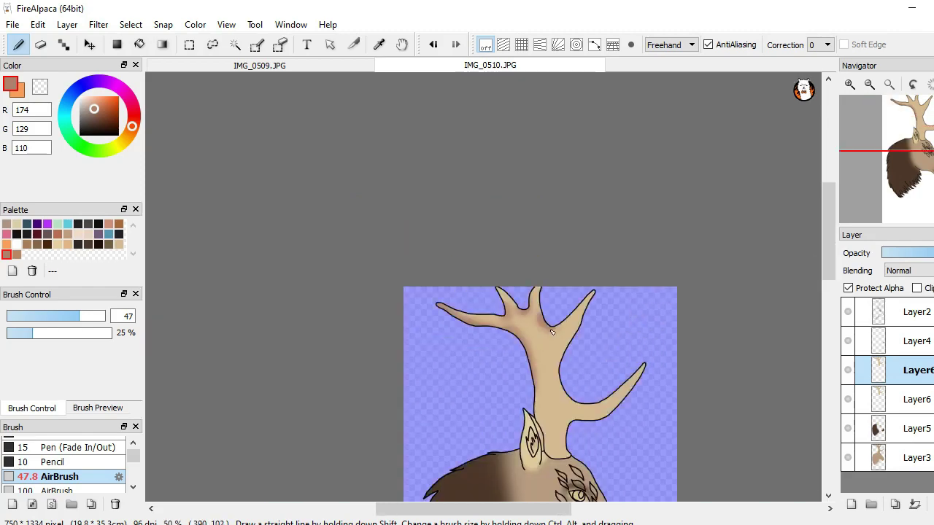
Airbrush reddish-brown shading along the upper and lower edges of the antler's lower right branch
scroll(588, 445, "up", 3)
mouse_move(488, 230)
left_mouse_down()
mouse_move(520, 310)
mouse_move(516, 278)
mouse_move(547, 319)
mouse_move(612, 316)
mouse_move(723, 238)
left_mouse_up()
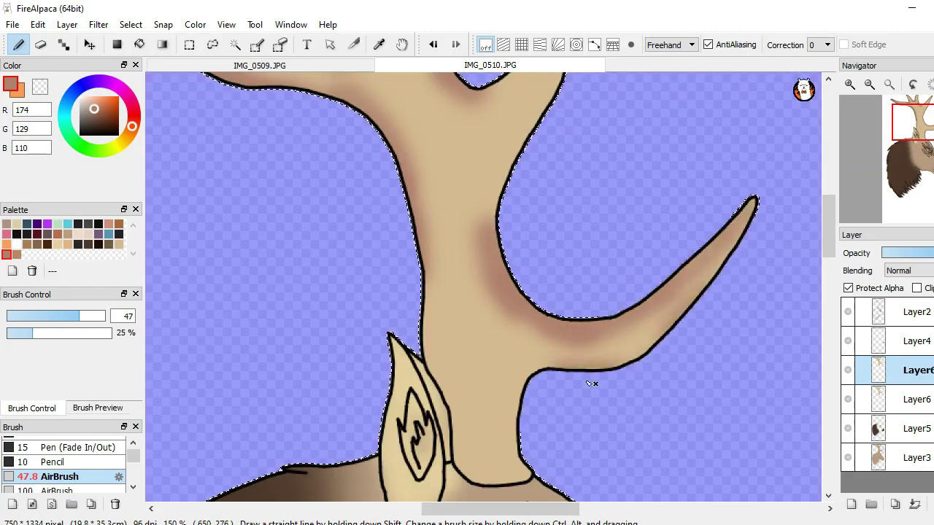
scroll(524, 422, "down", 2)
scroll(462, 230, "up", 4)
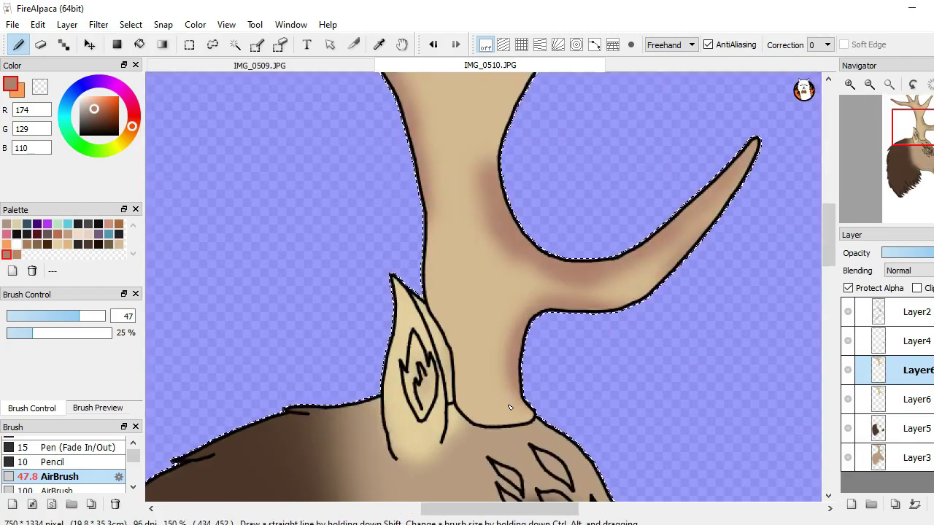
Airbrush reddish-brown shading down the left edge of the antler trunk beside the ear and across its base
mouse_move(462, 229)
left_mouse_down()
mouse_move(429, 202)
mouse_move(423, 352)
left_mouse_up()
scroll(403, 334, "down", 4)
scroll(432, 417, "up", 3)
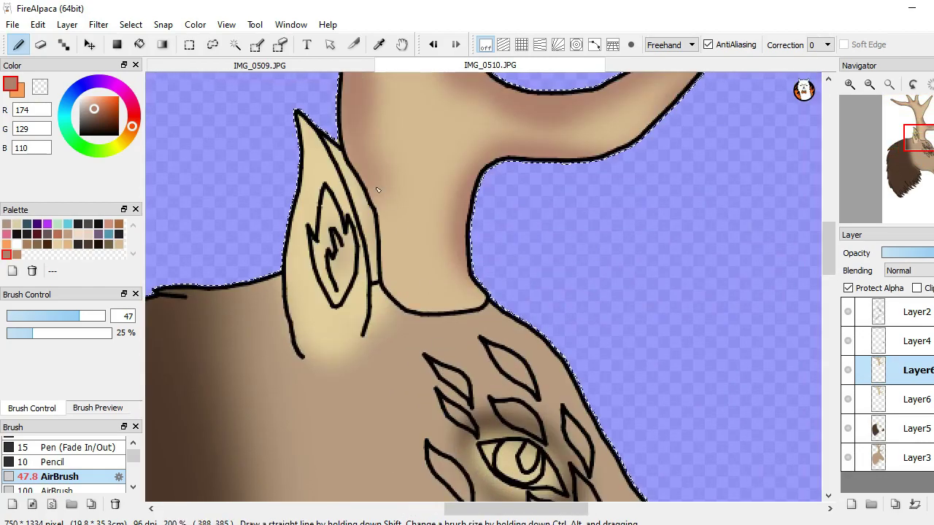
left_click_drag(375, 201, 475, 324)
scroll(475, 327, "down", 2)
Airbrush reddish-brown shading along the right edge of the upper trunk and the upper right tine
scroll(492, 340, "down", 2)
scroll(486, 226, "up", 4)
left_click_drag(474, 242, 525, 177)
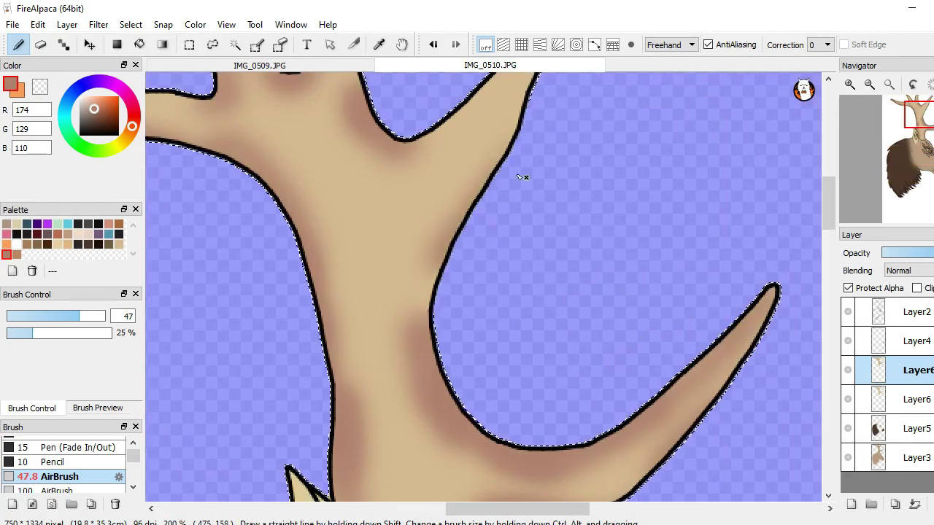
scroll(463, 289, "down", 2)
left_click_drag(441, 325, 480, 269)
scroll(501, 181, "up", 2)
scroll(478, 352, "down", 2)
scroll(390, 383, "up", 2)
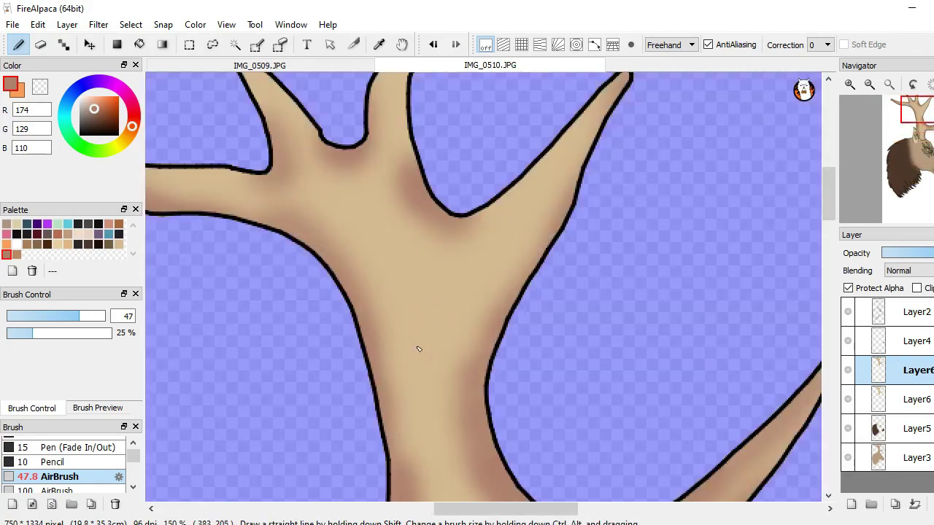
Sample the antler's light tan (RGB 213, 185, 146), set the brush opacity to 15%, and soften the shading around the upper tine crooks
right_click(420, 345)
mouse_move(430, 246)
left_mouse_down()
mouse_move(409, 202)
mouse_move(439, 231)
mouse_move(423, 194)
left_mouse_up()
left_click(23, 334)
scroll(340, 146, "up", 2)
left_click_drag(384, 156, 315, 159)
scroll(352, 284, "down", 4)
scroll(328, 294, "up", 2)
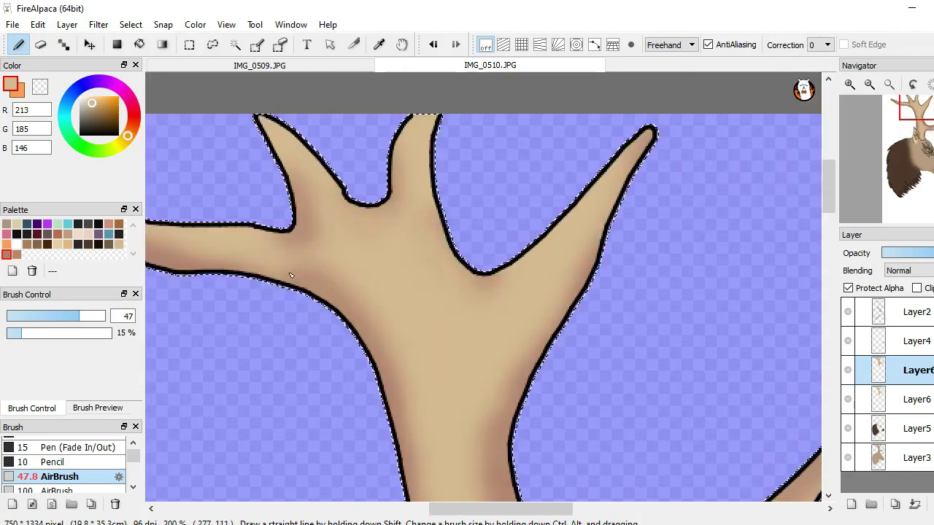
Blend light tan over the shading on the upper trunk's left edge and at the base of the left tines
mouse_move(311, 286)
left_mouse_down()
mouse_move(393, 435)
mouse_move(391, 464)
left_mouse_up()
scroll(260, 314, "down", 1)
scroll(264, 271, "up", 2)
left_click_drag(322, 182, 295, 252)
scroll(295, 252, "down", 2)
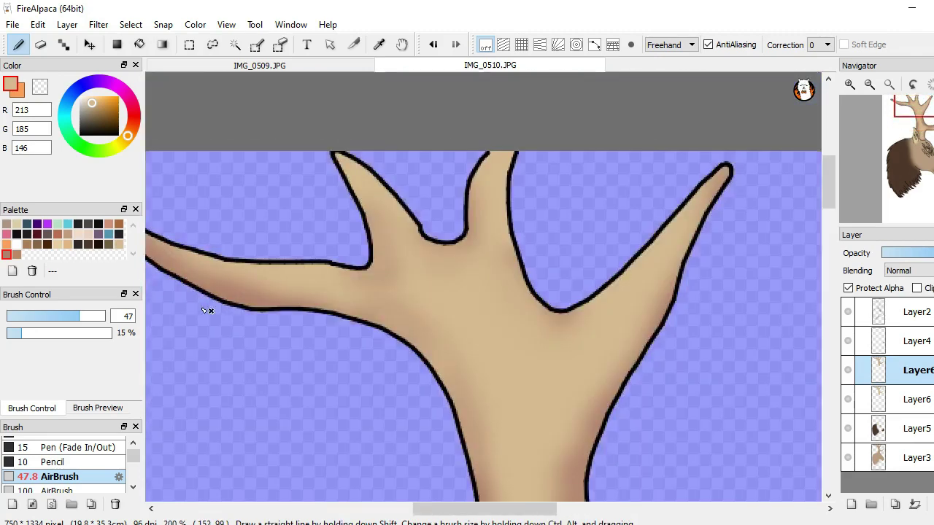
scroll(204, 321, "down", 2)
Soften the shading on the lower right branch and the lower trunk with light tan at 15% opacity
scroll(219, 228, "up", 2)
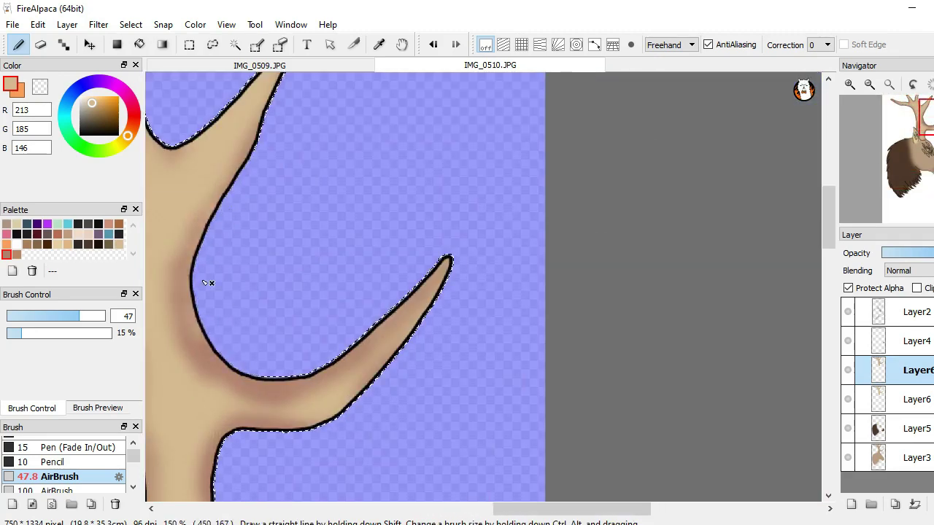
left_click_drag(203, 357, 254, 313)
scroll(314, 383, "down", 2)
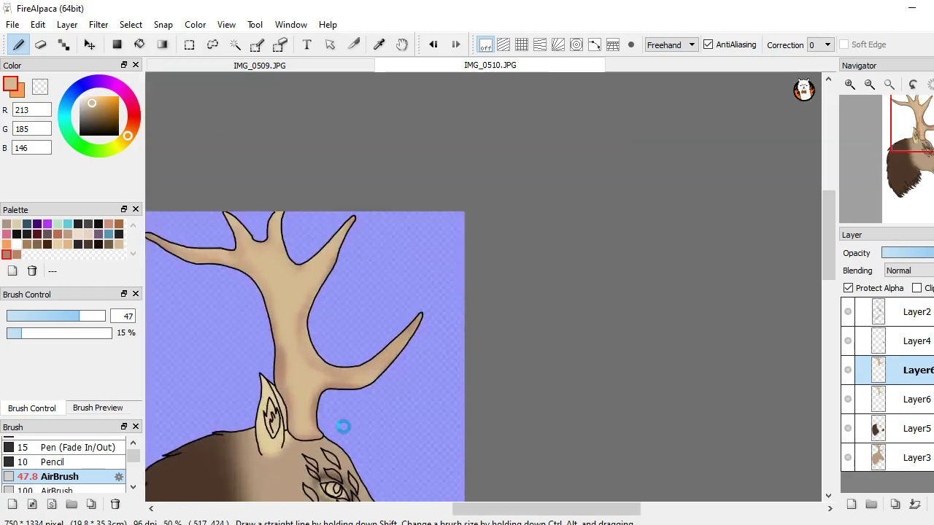
scroll(280, 351, "up", 2)
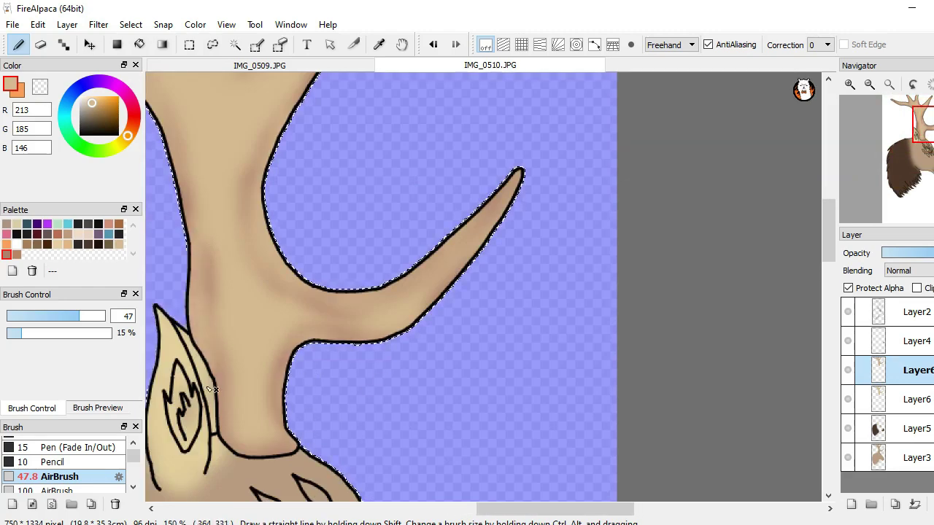
scroll(212, 391, "down", 1)
Darken the lower right branch's tip with reddish brown (RGB 174, 129, 110) and its underside with warm brown (RGB 186, 133, 99)
left_click(6, 254)
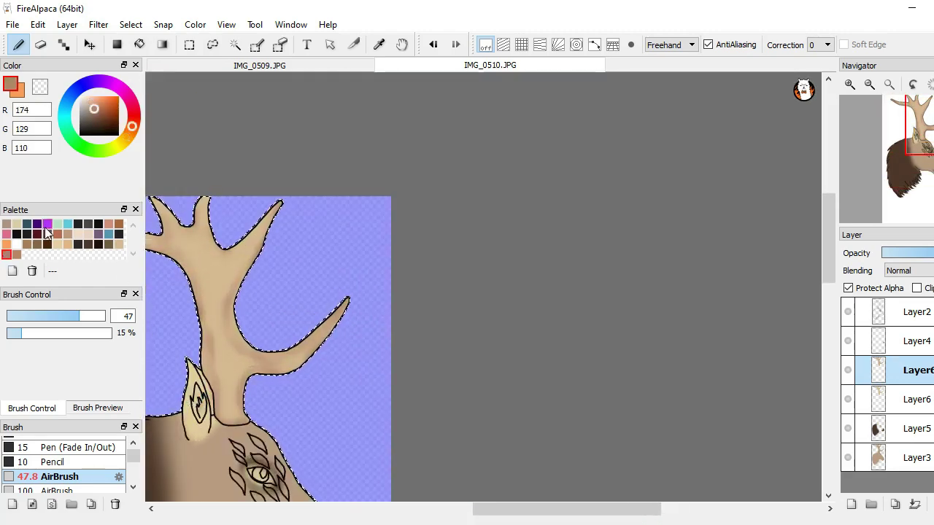
scroll(306, 191, "down", 3)
scroll(256, 254, "up", 5)
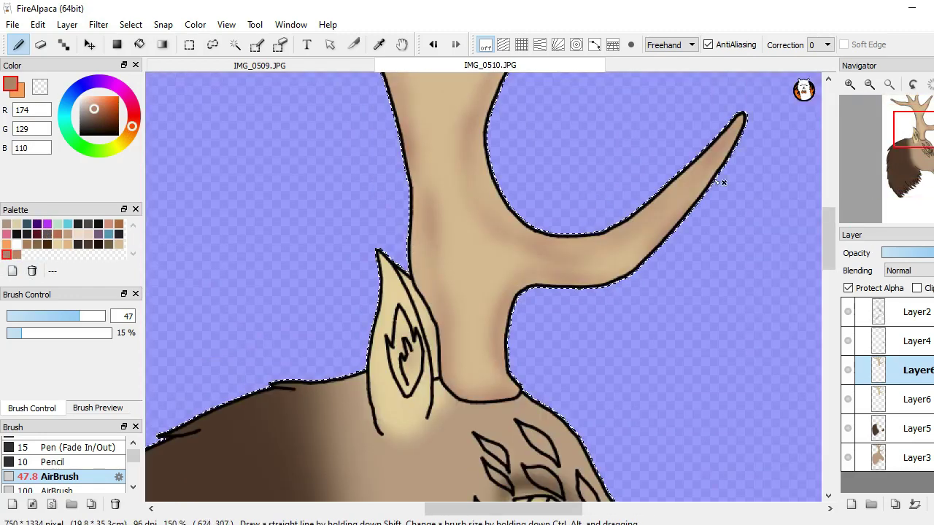
left_click(16, 255)
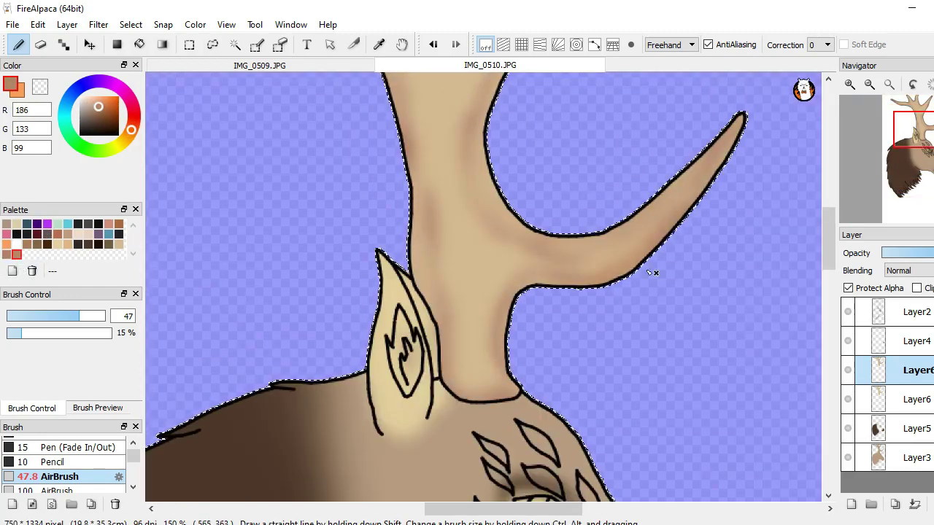
scroll(550, 317, "down", 2)
Airbrush warm-brown shading onto the upper right tine and the crooks between the upper tines
scroll(624, 175, "up", 3)
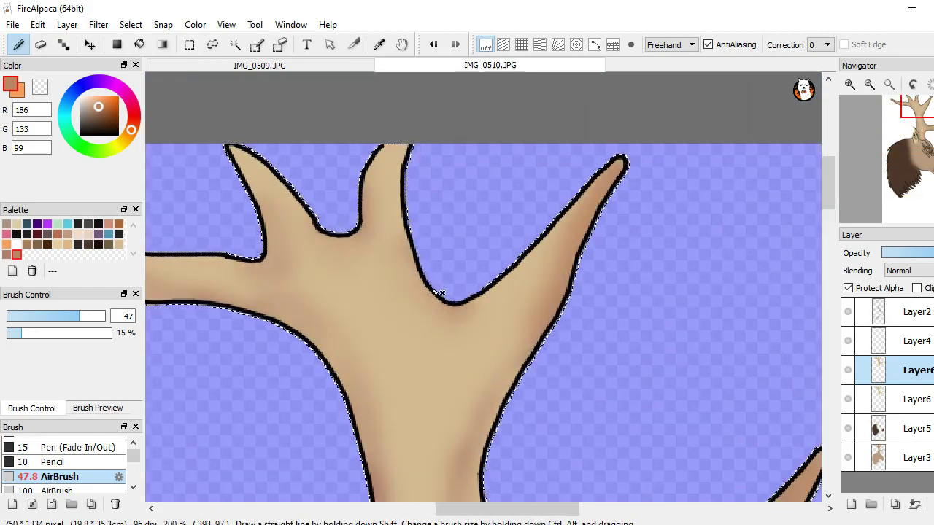
scroll(397, 257, "down", 2)
scroll(397, 257, "up", 3)
scroll(438, 179, "down", 3)
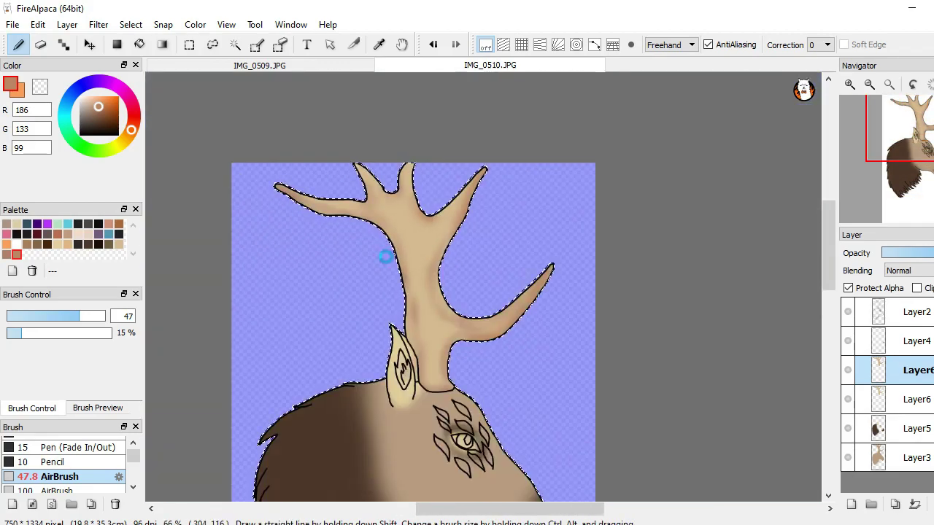
scroll(430, 226, "up", 2)
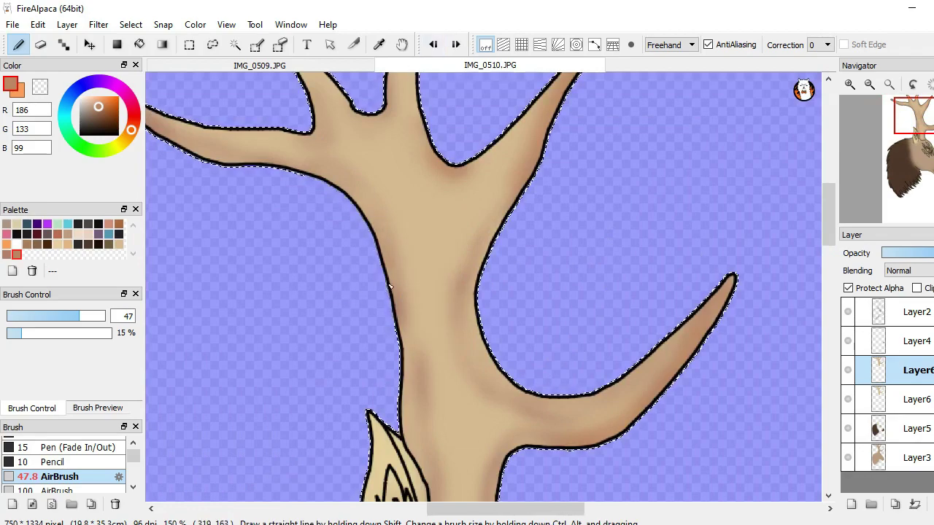
Airbrush warm-brown shading down the antler trunk's left edge and around its base at 15% opacity
scroll(336, 190, "down", 2)
scroll(335, 276, "up", 2)
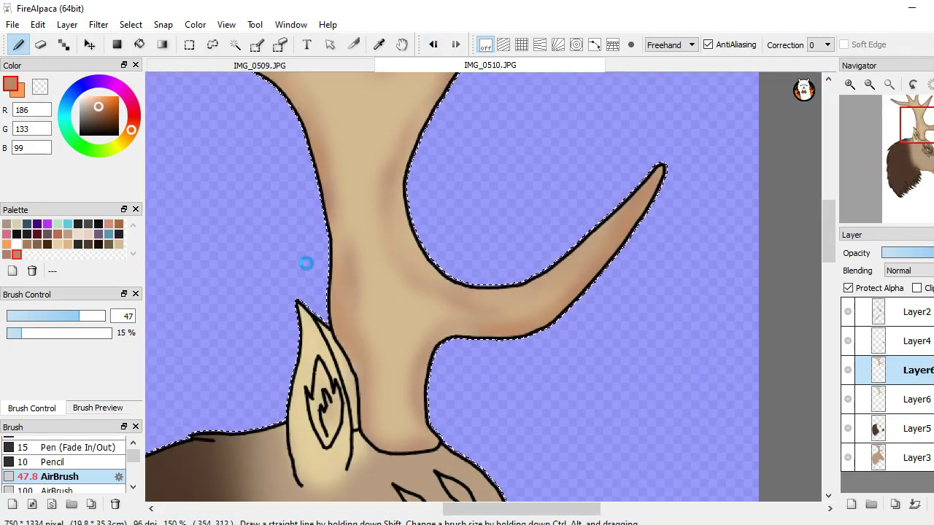
scroll(310, 264, "down", 3)
scroll(347, 380, "up", 3)
scroll(288, 207, "down", 2)
scroll(289, 313, "up", 2)
Sample light tan (RGB 213, 185, 146) and blend it over the shading on the antler base, trunk and lower right branch
left_click(289, 314, "alt")
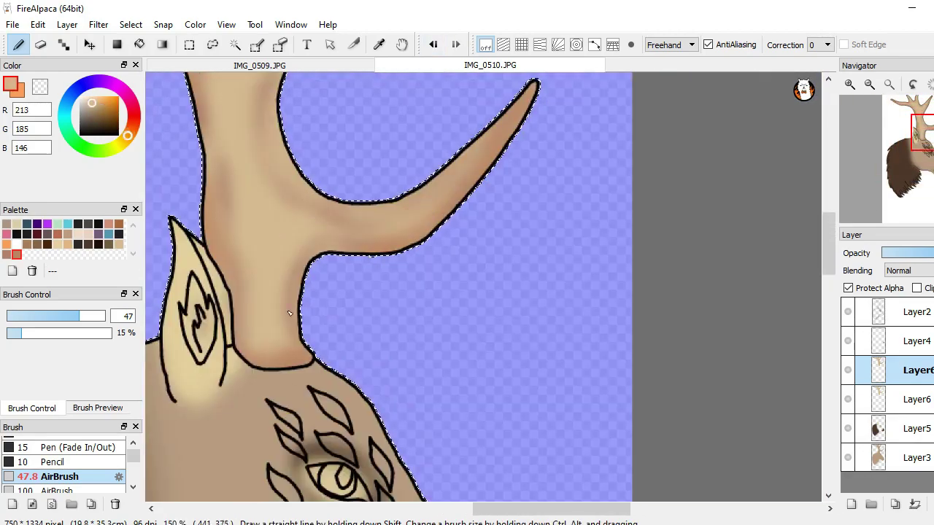
left_click_drag(283, 375, 310, 201)
left_click_drag(452, 204, 480, 225)
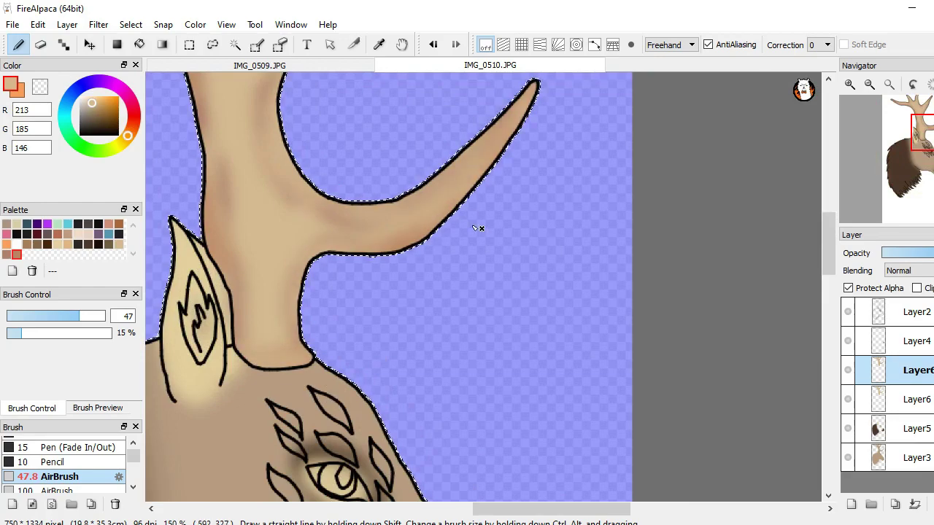
scroll(479, 225, "down", 4)
scroll(441, 241, "up", 2)
scroll(441, 241, "up", 3)
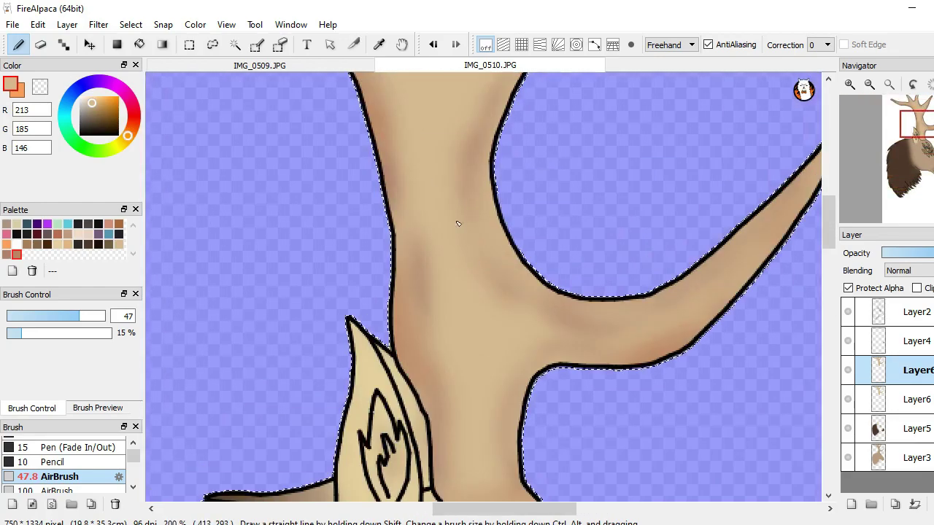
Airbrush warm brown (RGB 186, 133, 99) down the centre of the antler trunk to its base
scroll(450, 232, "down", 5)
scroll(388, 153, "up", 4)
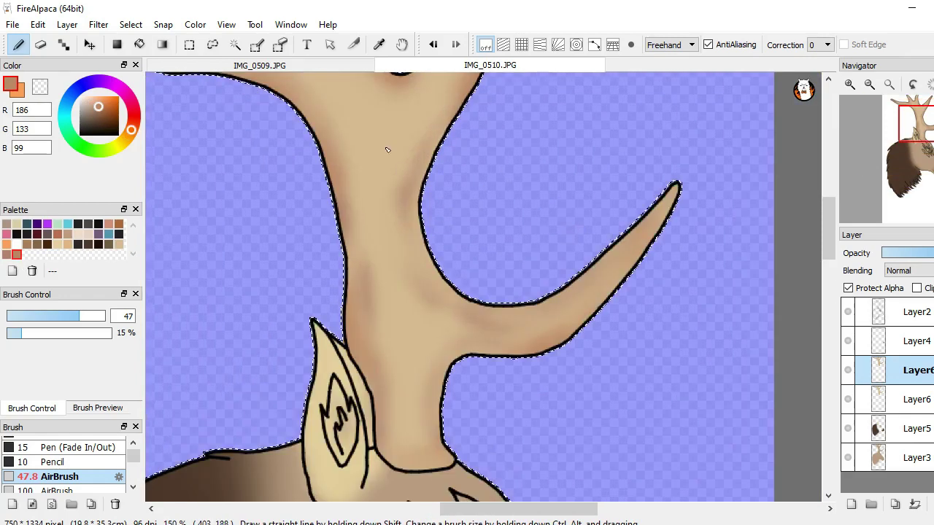
mouse_move(387, 152)
left_mouse_down()
mouse_move(385, 212)
mouse_move(410, 98)
mouse_move(427, 103)
mouse_move(343, 94)
mouse_move(403, 415)
mouse_move(420, 338)
mouse_move(405, 450)
left_mouse_up()
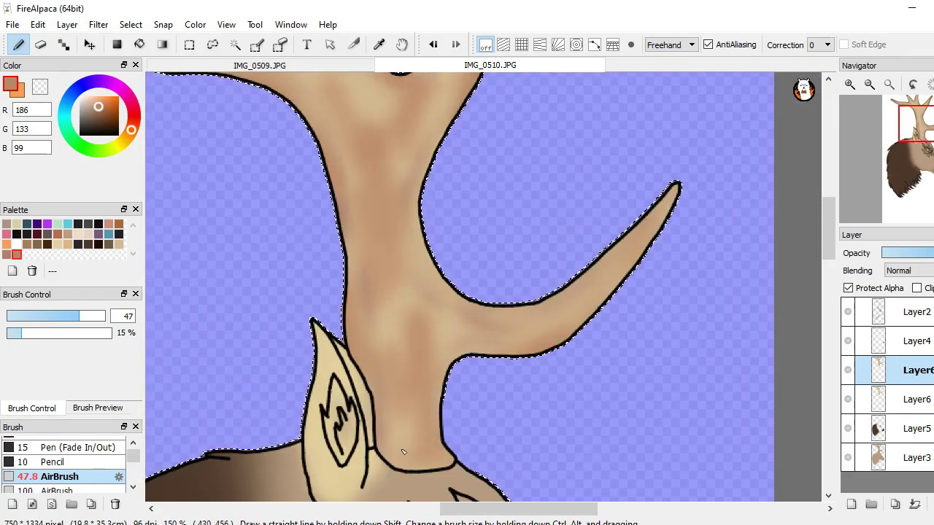
Blend light tan (RGB 213, 185, 146) over the brown in the middle of the trunk up to the upper tines
left_click(118, 244)
mouse_move(417, 319)
left_mouse_down()
mouse_move(413, 352)
mouse_move(382, 138)
mouse_move(375, 284)
left_mouse_up()
left_click_drag(400, 77, 394, 189)
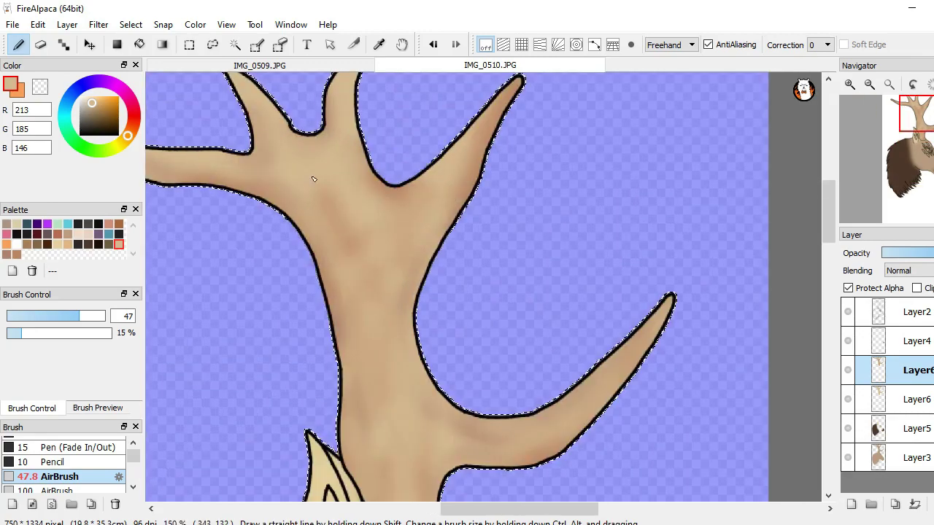
scroll(360, 291, "down", 4)
scroll(402, 375, "up", 3)
scroll(402, 375, "down", 2)
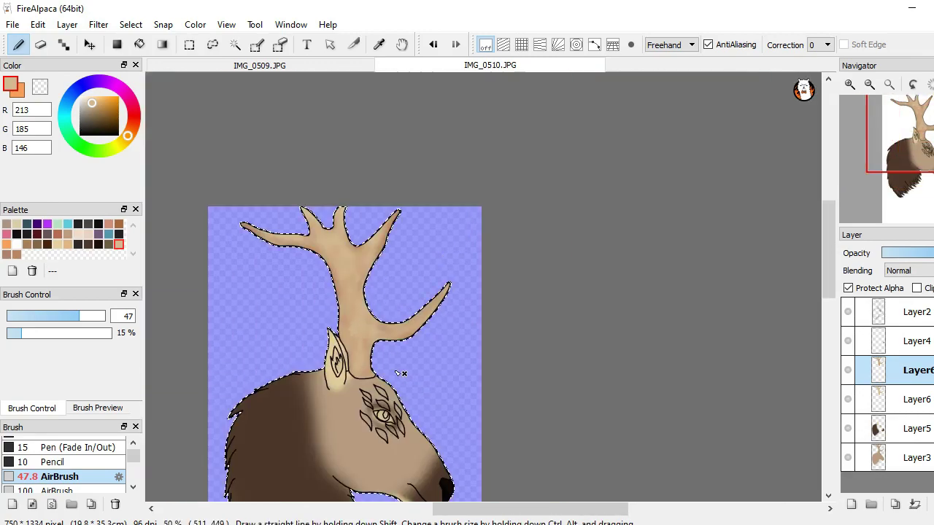
scroll(400, 387, "up", 2)
scroll(400, 387, "down", 3)
Add a new layer for the eye and set up the Pen brush in black at size 4.5 and 100% opacity
scroll(429, 392, "up", 5)
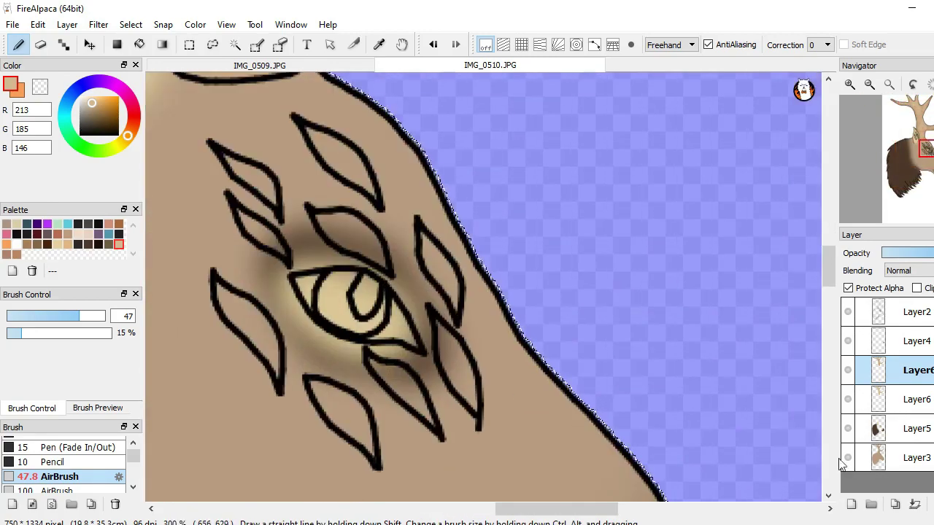
left_click(852, 505)
scroll(251, 315, "up", 2)
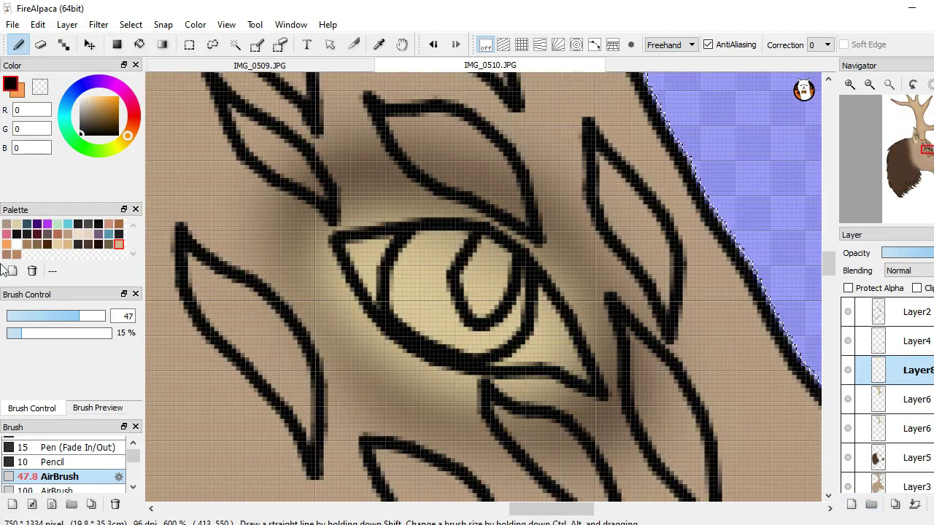
scroll(51, 448, "up", 1)
left_click(51, 446)
scroll(478, 341, "up", 2)
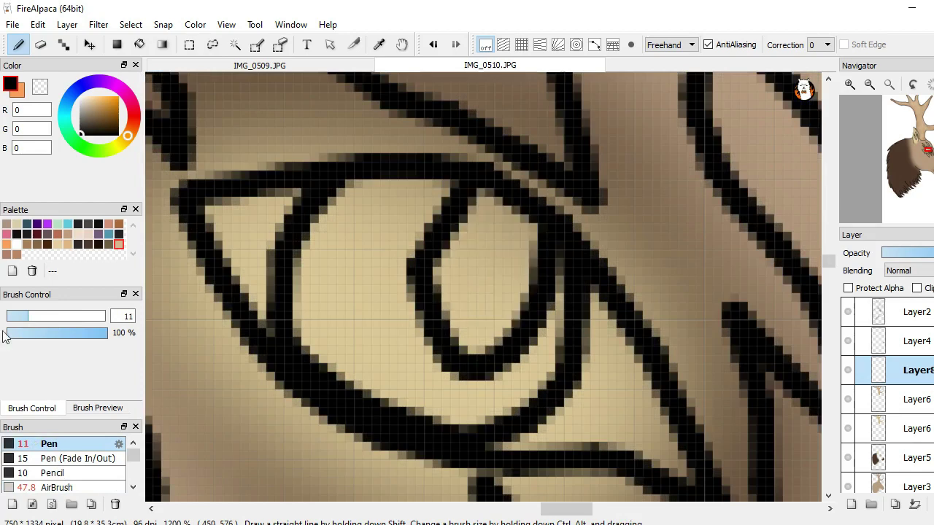
scroll(473, 287, "up", 1)
scroll(473, 286, "down", 1)
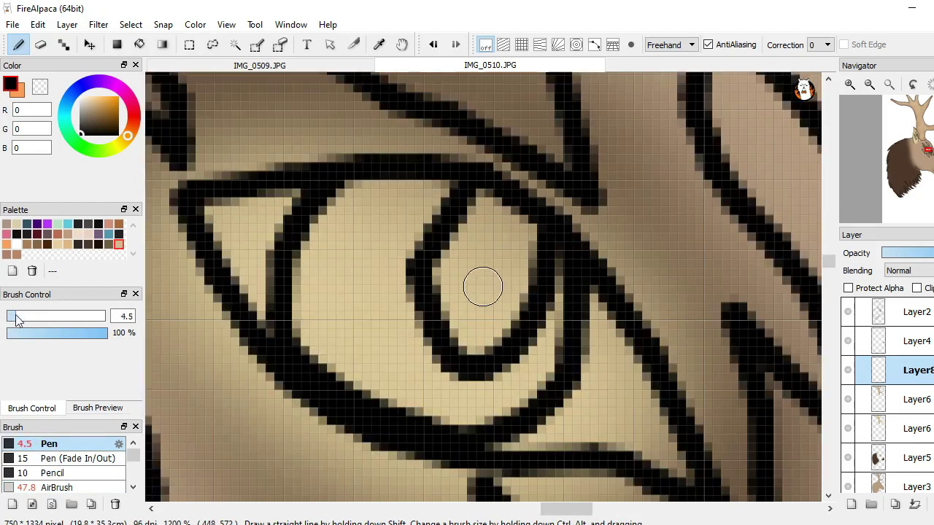
Paint the inside of the pupil solid black
mouse_move(442, 299)
left_mouse_down()
mouse_move(479, 209)
mouse_move(524, 252)
mouse_move(511, 329)
mouse_move(471, 337)
mouse_move(495, 233)
left_mouse_up()
scroll(437, 298, "down", 5)
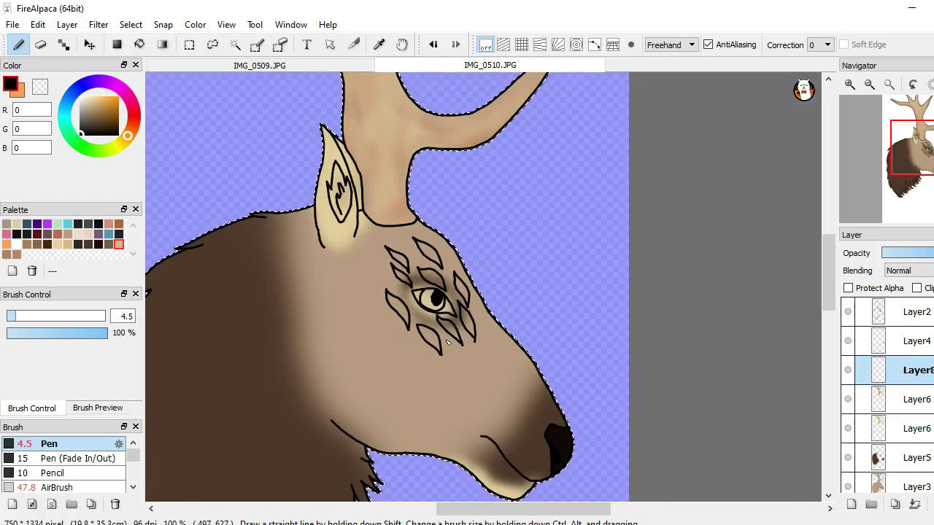
scroll(436, 298, "up", 3)
Add a new layer beneath the pupil layer and paint the iris dark red (RGB 135, 6, 0) around the pupil
left_click(904, 399)
left_click(853, 506)
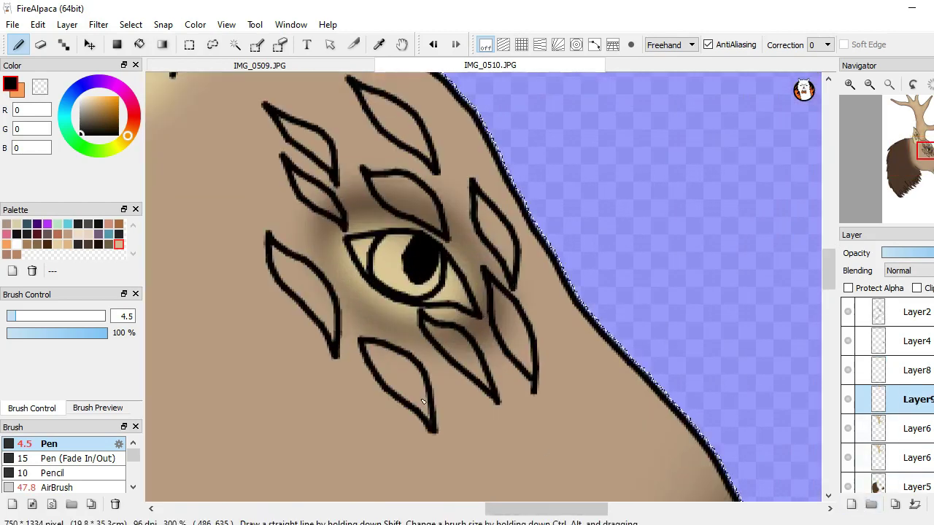
left_click(134, 119)
left_click(114, 117)
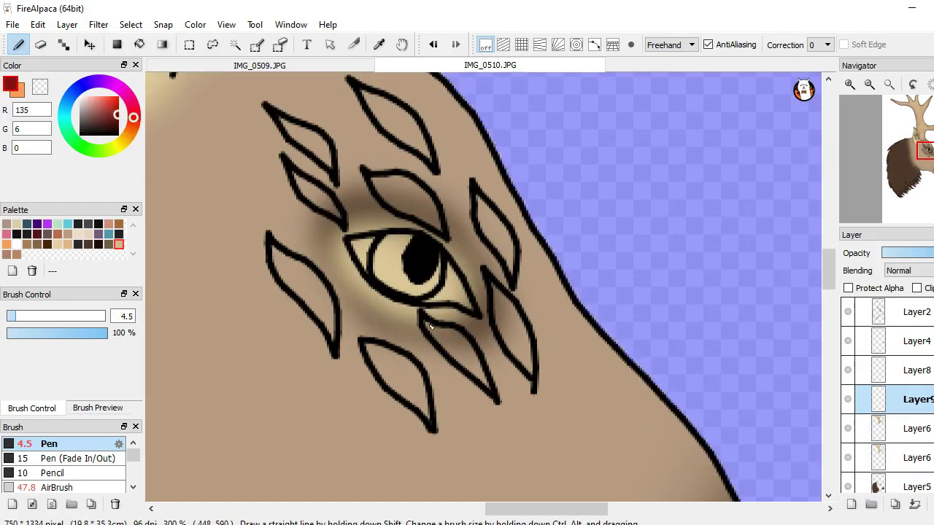
scroll(430, 327, "up", 2)
left_click(388, 195)
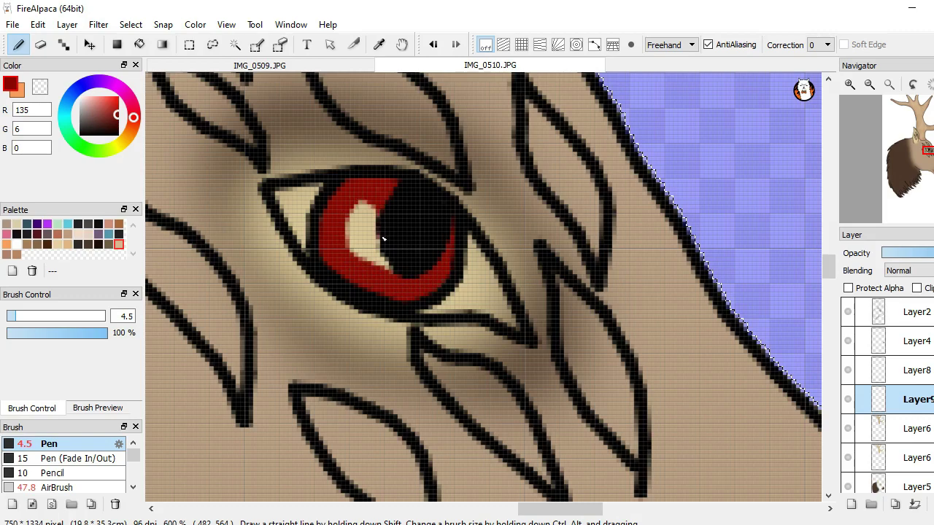
scroll(364, 227, "down", 6)
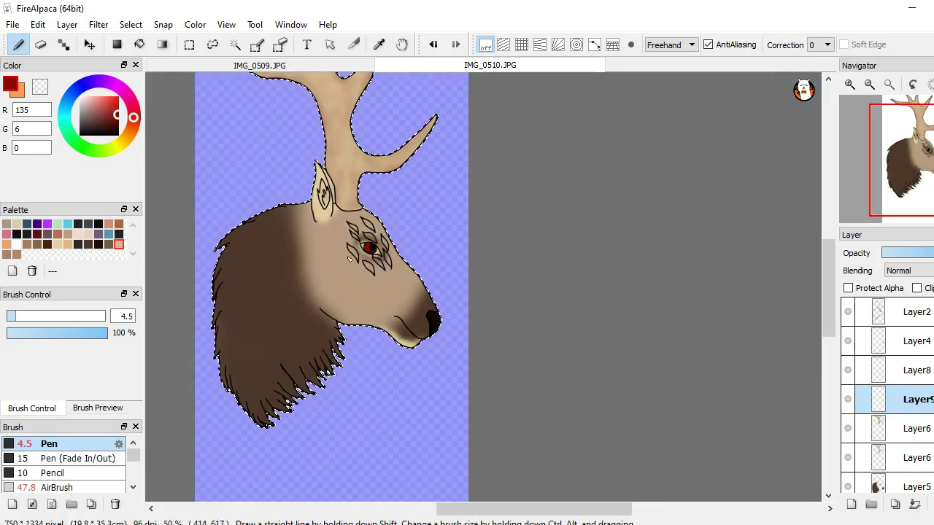
scroll(366, 270, "up", 5)
scroll(368, 237, "up", 2)
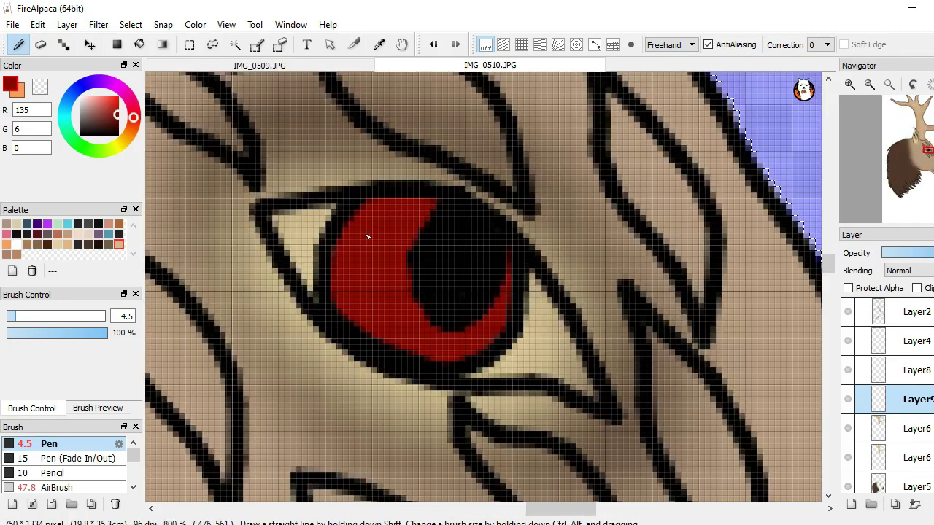
scroll(437, 265, "down", 2)
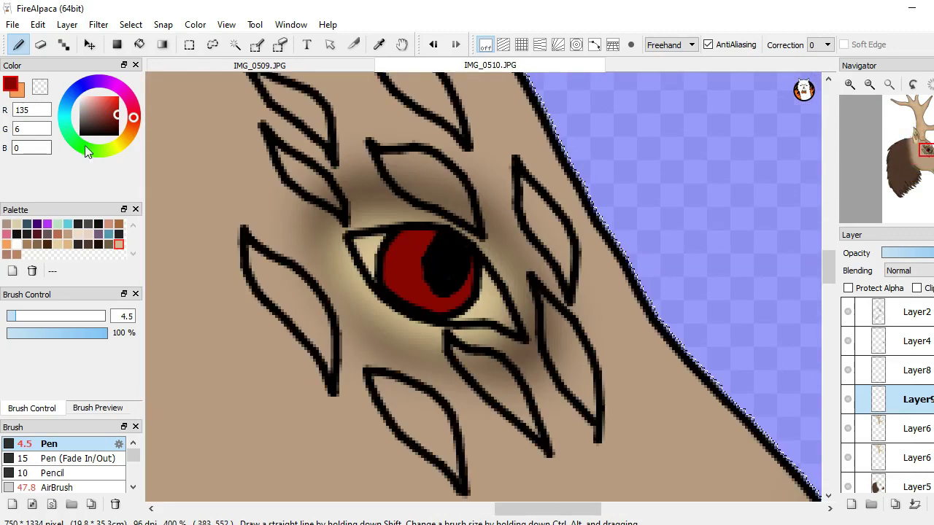
On the pupil layer, Layer8, paint both corners of the eye solid black around the red iris
left_click(857, 373)
scroll(490, 291, "up", 2)
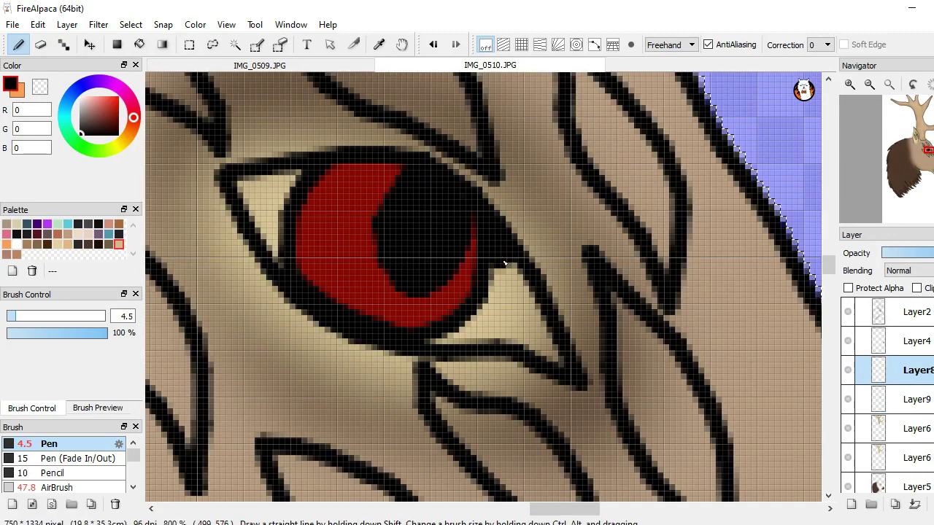
mouse_move(504, 264)
left_mouse_down()
mouse_move(563, 361)
mouse_move(496, 339)
mouse_move(449, 344)
left_mouse_up()
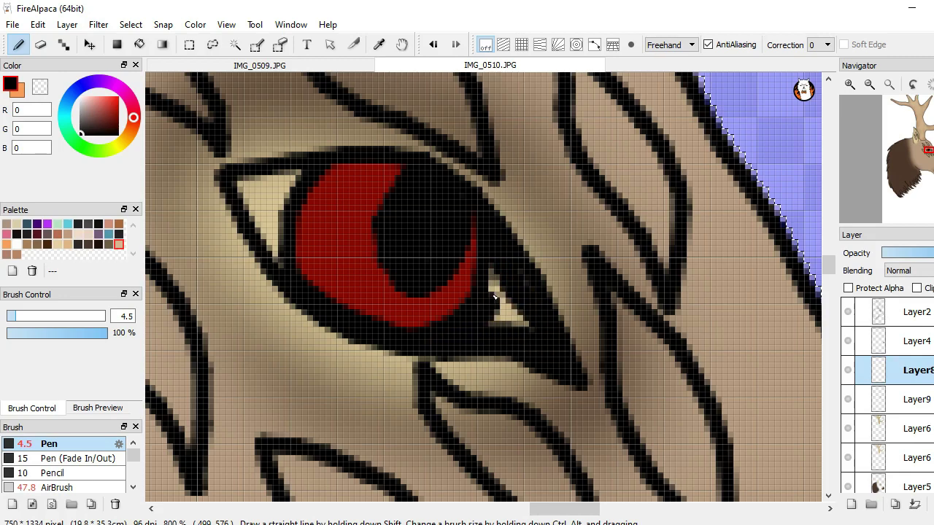
left_click(495, 323)
scroll(403, 277, "down", 3)
scroll(365, 266, "up", 4)
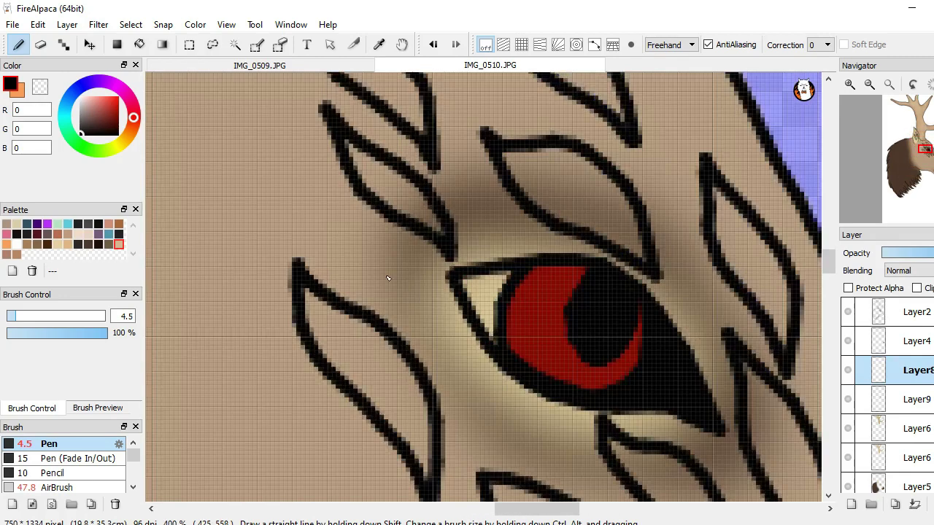
mouse_move(577, 272)
left_mouse_down()
mouse_move(550, 344)
mouse_move(553, 404)
mouse_move(507, 311)
mouse_move(553, 269)
left_mouse_up()
scroll(504, 289, "down", 5)
Paint the lowest leaf-shaped marking below the eye solid black, varying the Pen size between 4 and 5.5
scroll(557, 371, "up", 6)
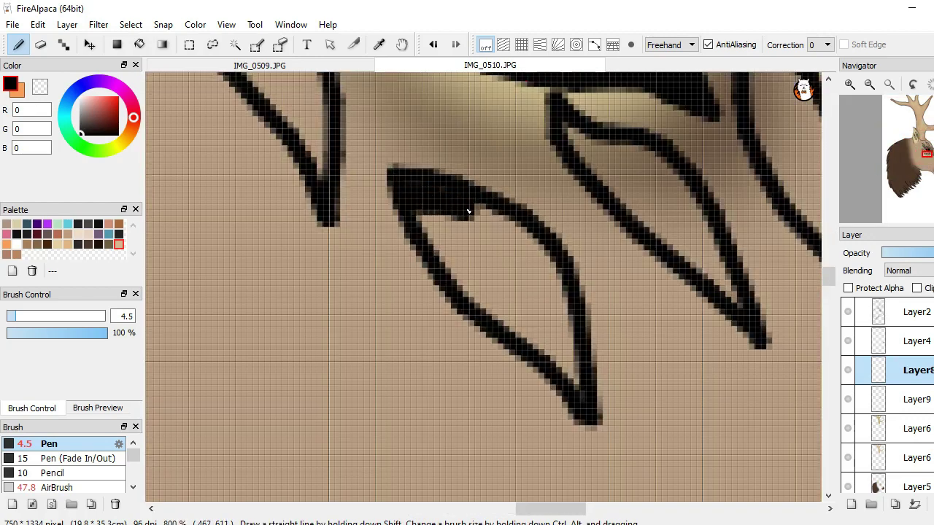
left_click_drag(493, 227, 524, 243)
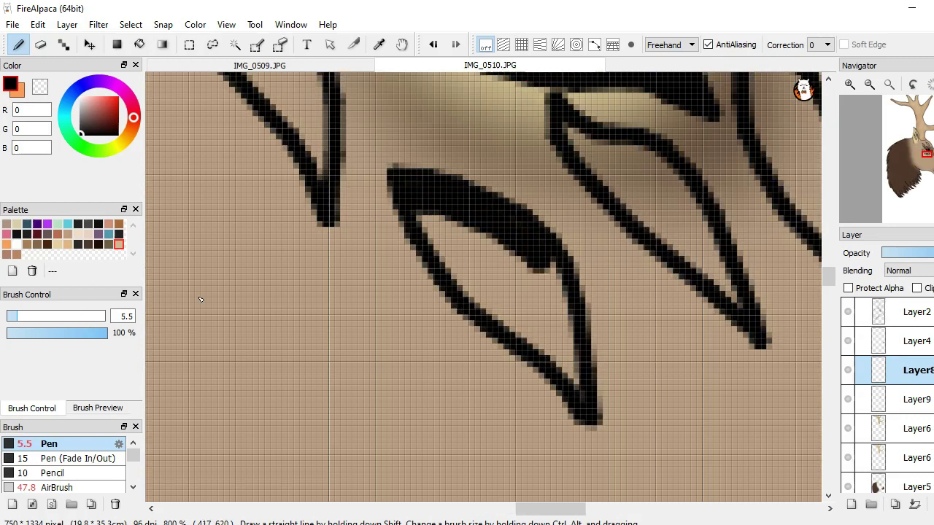
mouse_move(423, 214)
left_mouse_down()
mouse_move(454, 260)
mouse_move(518, 252)
mouse_move(548, 267)
mouse_move(556, 326)
mouse_move(580, 384)
mouse_move(567, 329)
mouse_move(547, 309)
mouse_move(551, 348)
mouse_move(486, 277)
mouse_move(538, 305)
left_mouse_up()
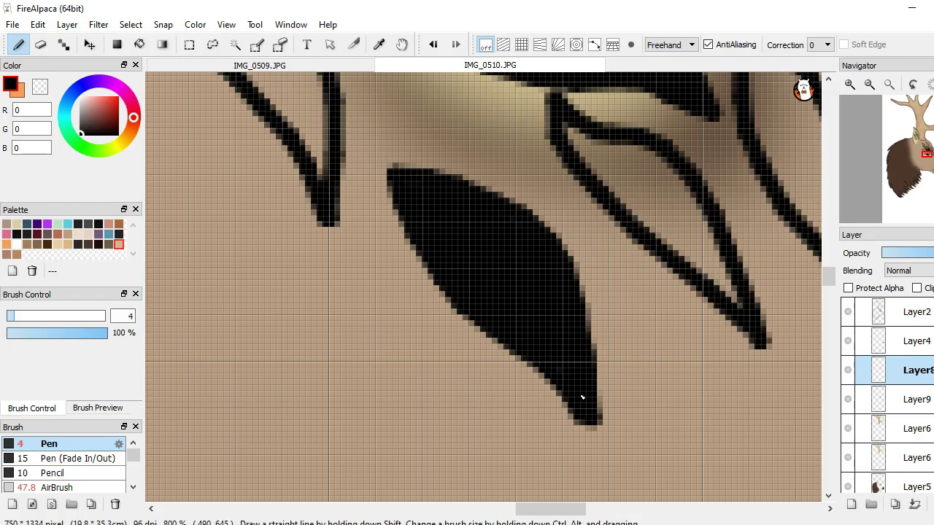
scroll(582, 397, "down", 5)
Paint the leaf-shaped marking directly under the eye's front corner solid black with the size 4 Pen
scroll(511, 358, "up", 4)
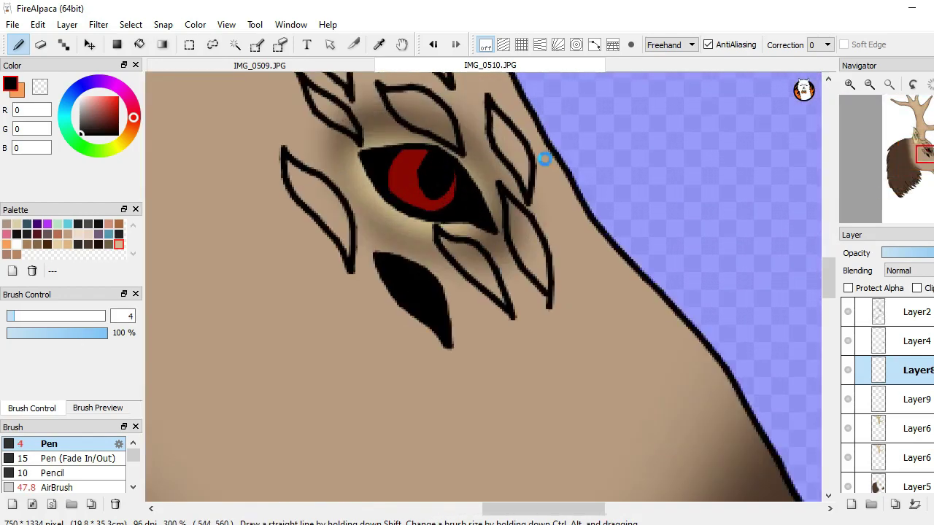
scroll(544, 159, "up", 3)
scroll(438, 313, "down", 2)
scroll(313, 231, "up", 1)
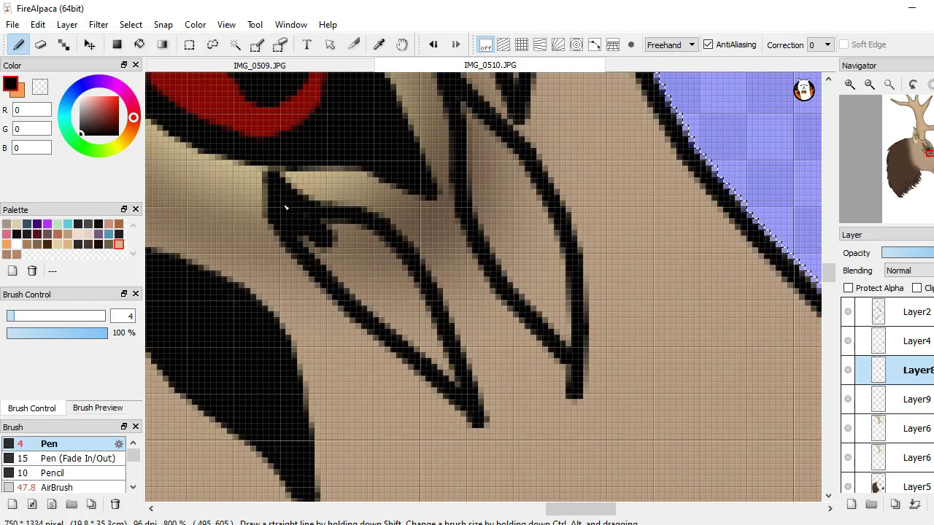
scroll(300, 228, "down", 3)
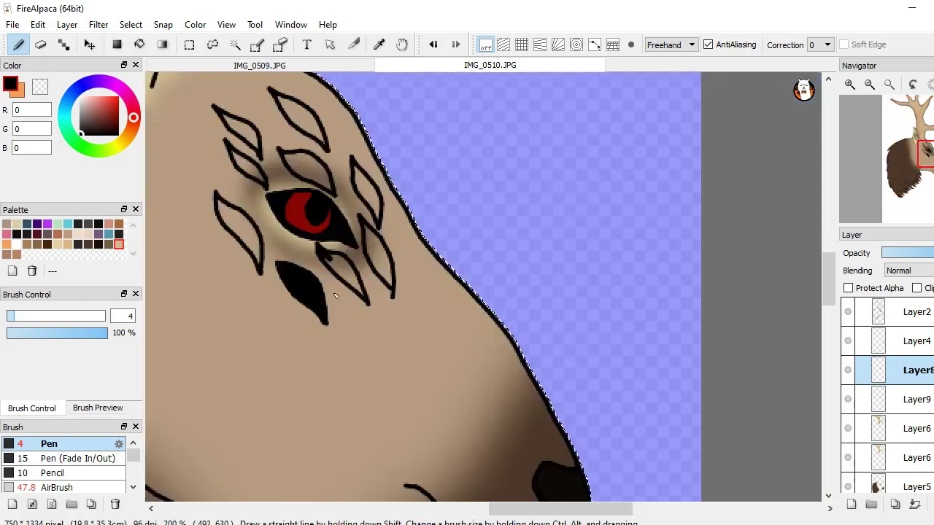
scroll(271, 206, "up", 5)
mouse_move(271, 206)
left_mouse_down()
mouse_move(329, 205)
mouse_move(396, 287)
mouse_move(479, 433)
mouse_move(365, 328)
mouse_move(304, 230)
mouse_move(389, 315)
mouse_move(373, 261)
left_mouse_up()
scroll(399, 341, "down", 5)
scroll(413, 351, "up", 3)
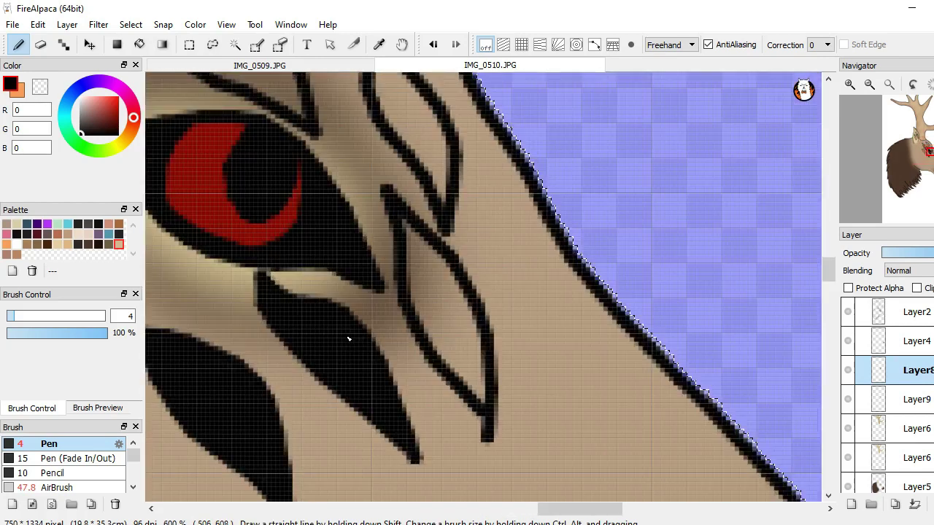
scroll(365, 359, "down", 8)
Bucket-fill the topmost leaf-shaped marking above the eye black and touch up its tips with the Pen
scroll(359, 373, "up", 4)
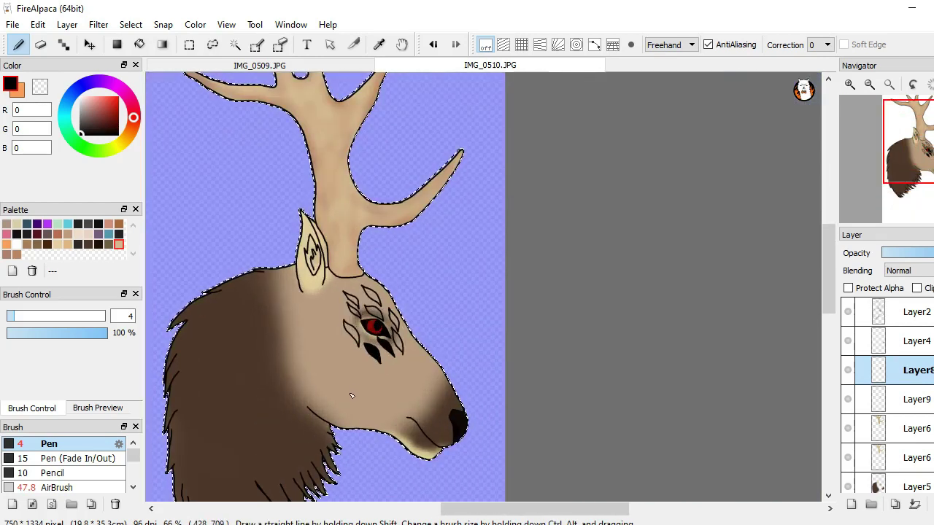
scroll(326, 188, "up", 5)
scroll(325, 188, "down", 2)
scroll(369, 114, "up", 1)
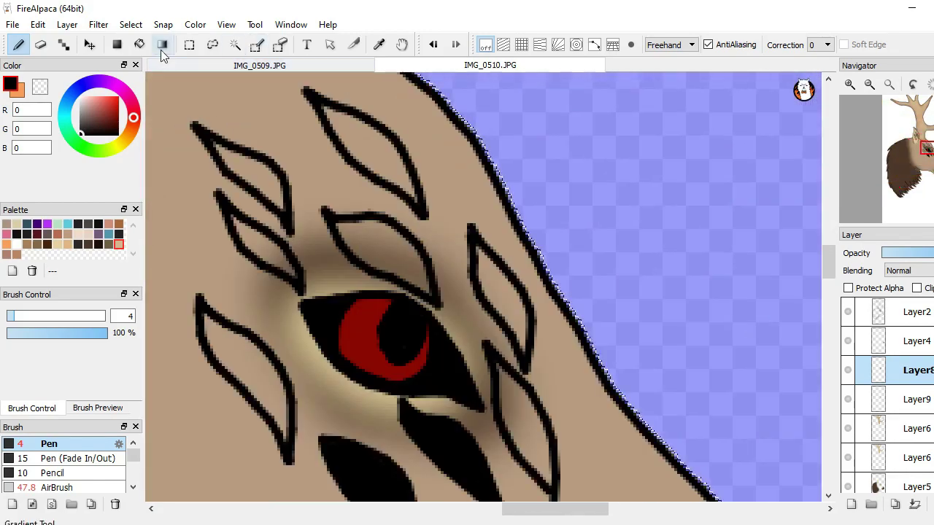
left_click(140, 45)
left_click(390, 158)
key("b")
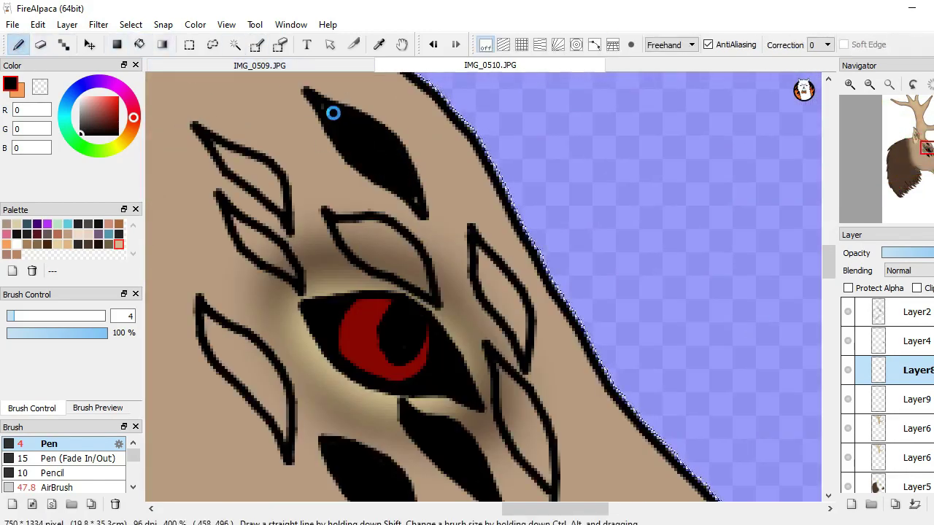
scroll(426, 222, "up", 1)
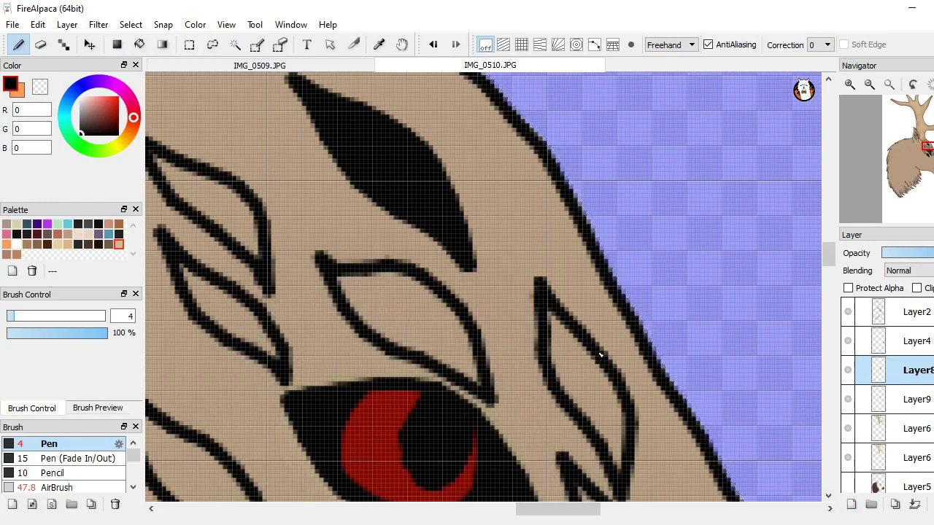
With the mane and face shading layer hidden, bucket-fill the remaining leaf-shaped markings around the eye black
scroll(451, 254, "down", 3)
left_click(139, 44)
left_click(329, 194)
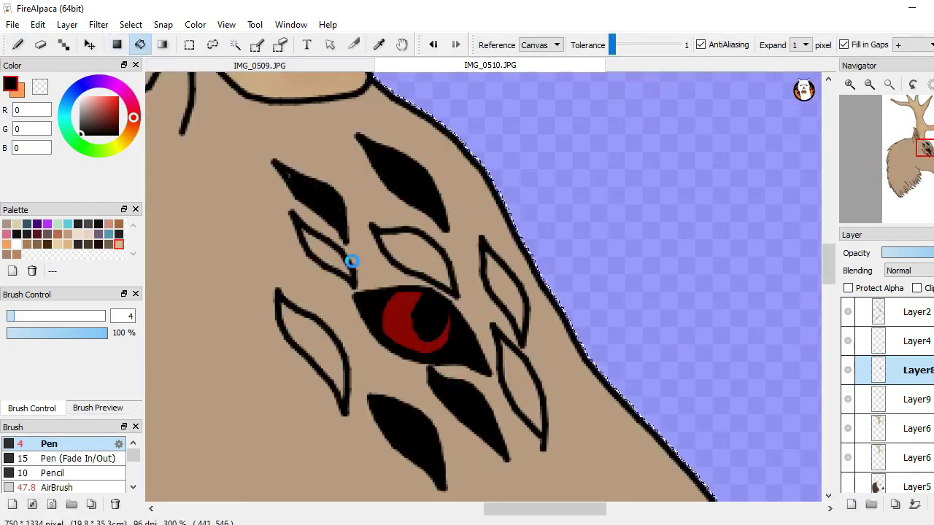
left_click(349, 261)
left_click(515, 311)
left_click(495, 379)
left_click(324, 343)
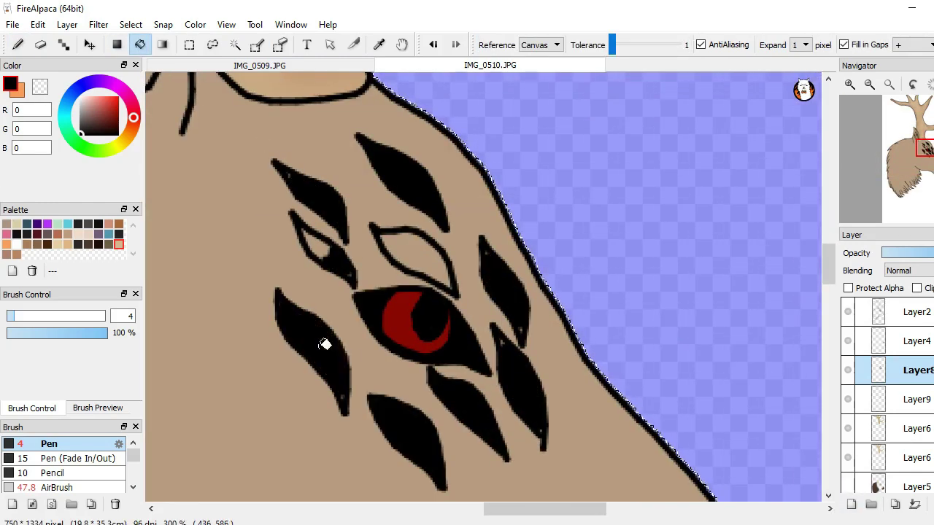
left_click(416, 254)
Touch up the unfilled gaps and tips inside the black eye markings with the size 4 Pen
scroll(344, 215, "up", 1)
left_click(18, 45)
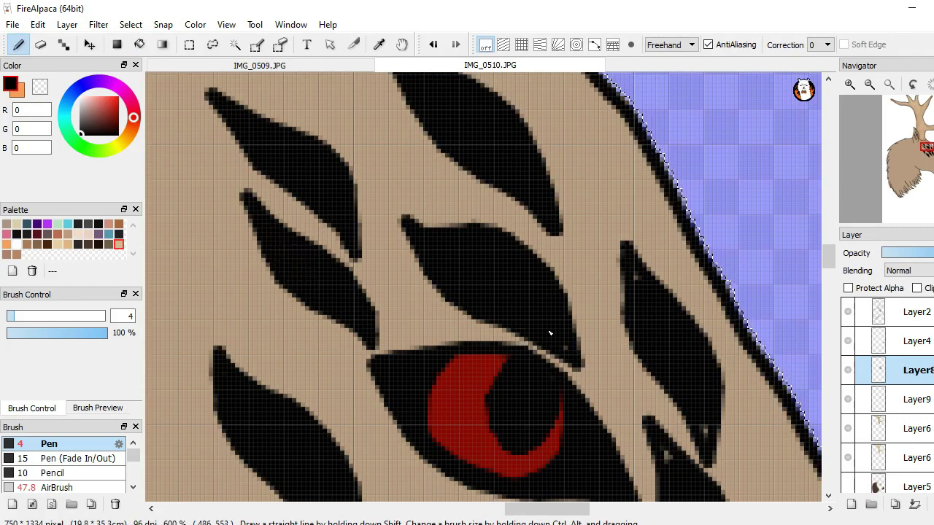
scroll(627, 278, "down", 3)
scroll(602, 295, "up", 3)
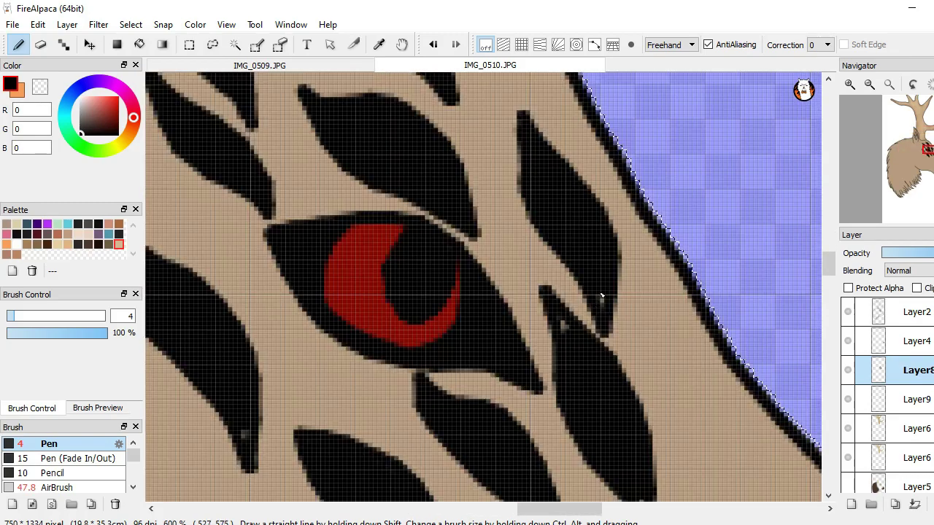
scroll(567, 333, "down", 3)
scroll(531, 370, "up", 3)
scroll(438, 343, "down", 1)
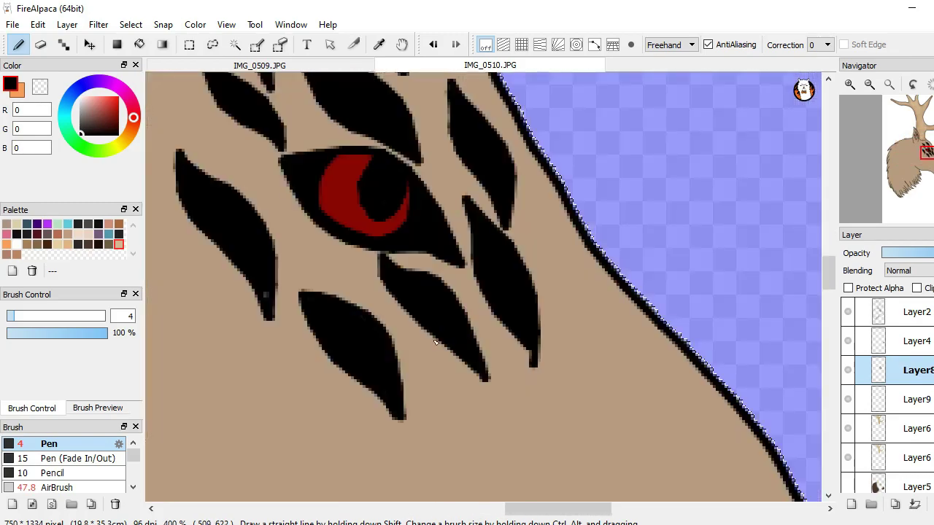
scroll(325, 333, "down", 1)
scroll(325, 333, "up", 4)
scroll(368, 296, "down", 8)
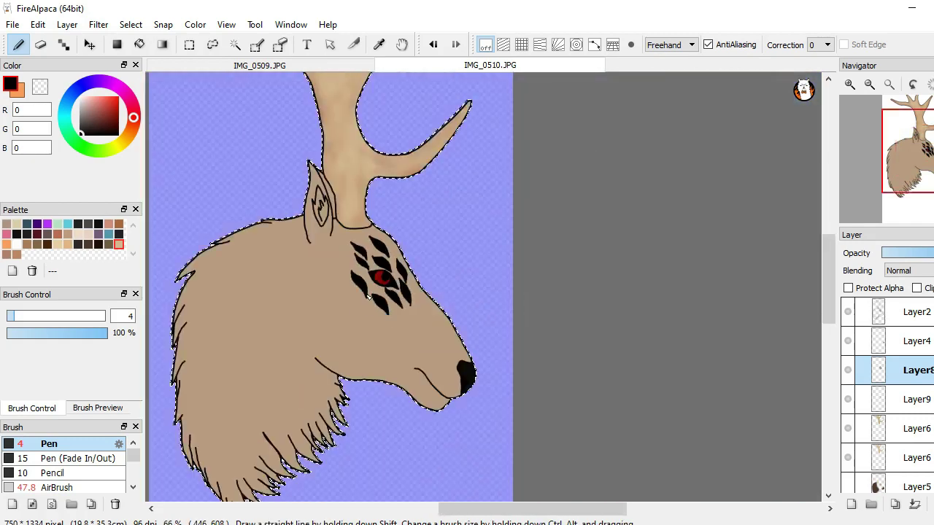
Show the mane and face shading layer, Layer5, again
scroll(364, 254, "up", 2)
scroll(845, 446, "down", 1)
left_click(847, 450)
scroll(536, 346, "down", 2)
scroll(543, 348, "down", 1)
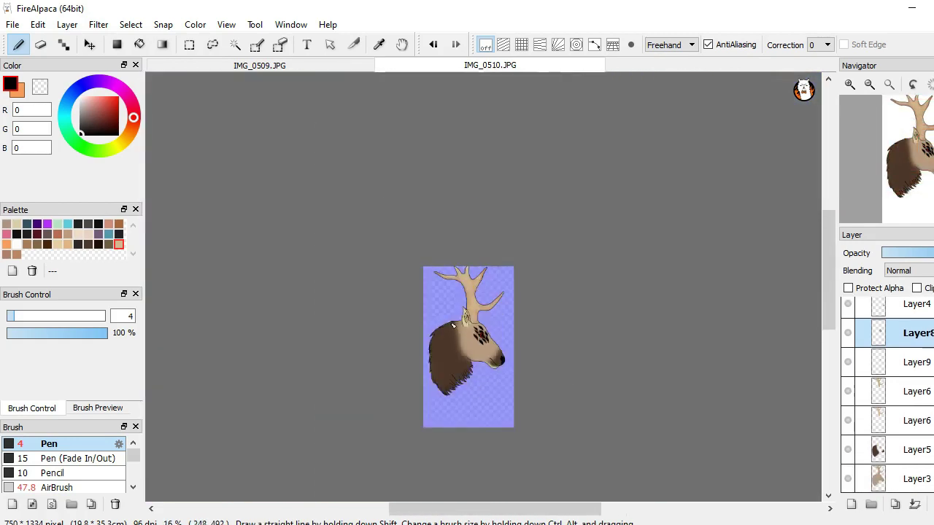
scroll(543, 348, "up", 3)
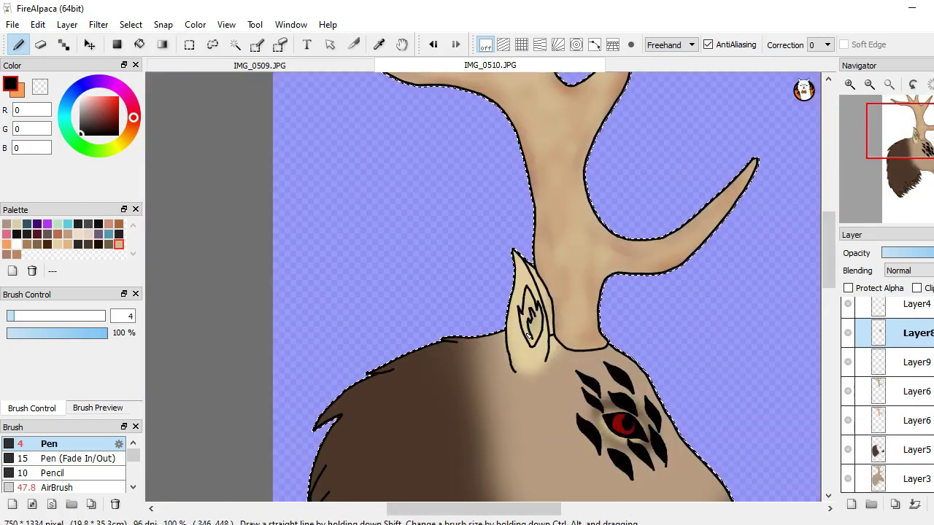
Delete the lower of the two Layer6 layers and toggle the visibility of Layer5 off and on
left_click(897, 420)
left_click(933, 504)
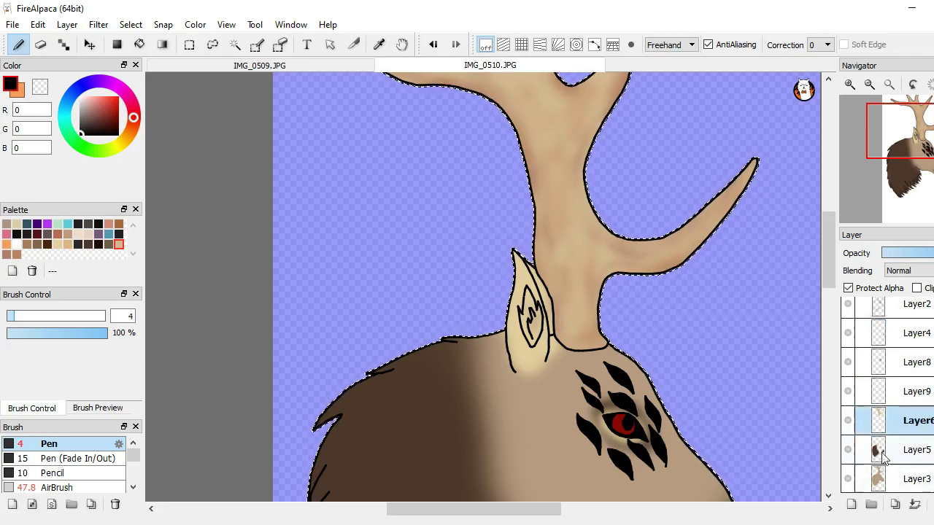
left_click(848, 450)
left_click(848, 450)
Add a new layer directly above Layer5 and line the inner ear's upper point in brown (R 110, G 94, B 68) with the size 4 Pen
left_click(907, 458)
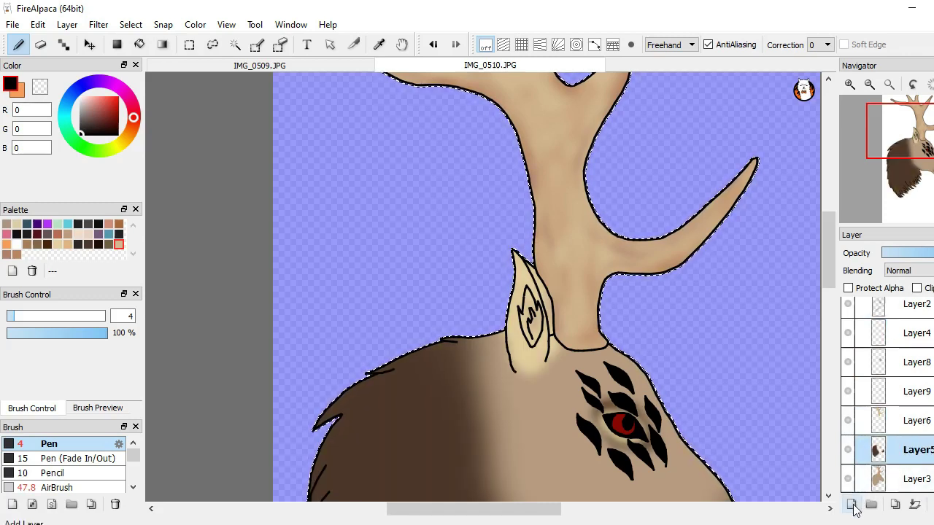
left_click(851, 504)
scroll(540, 314, "up", 4)
scroll(552, 312, "up", 2)
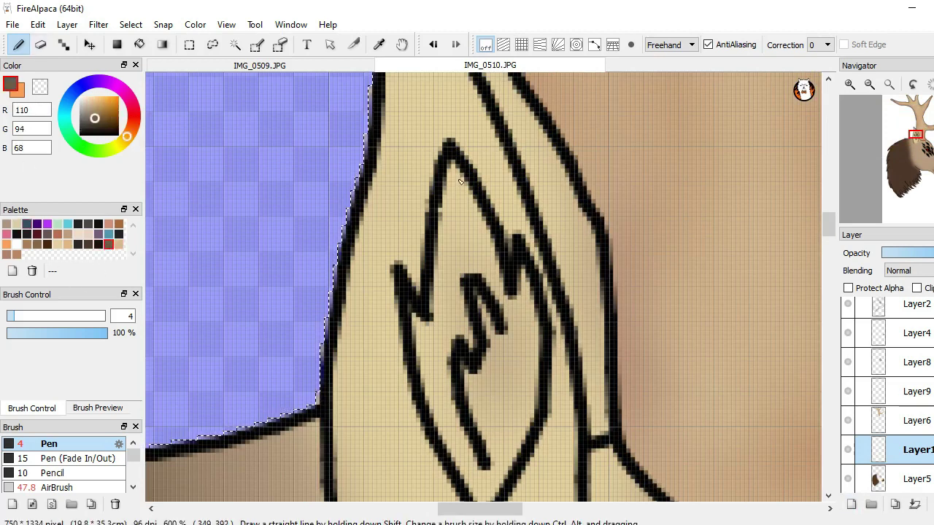
left_click_drag(450, 162, 464, 194)
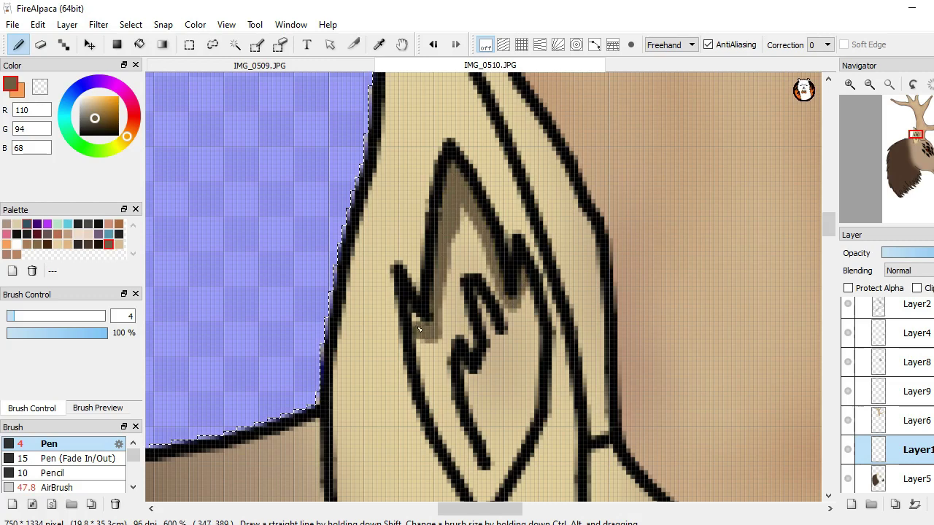
Paint brown around the tuft lines inside the ear and fill the inner ear's upper and left areas
scroll(416, 361, "down", 3)
scroll(444, 346, "up", 4)
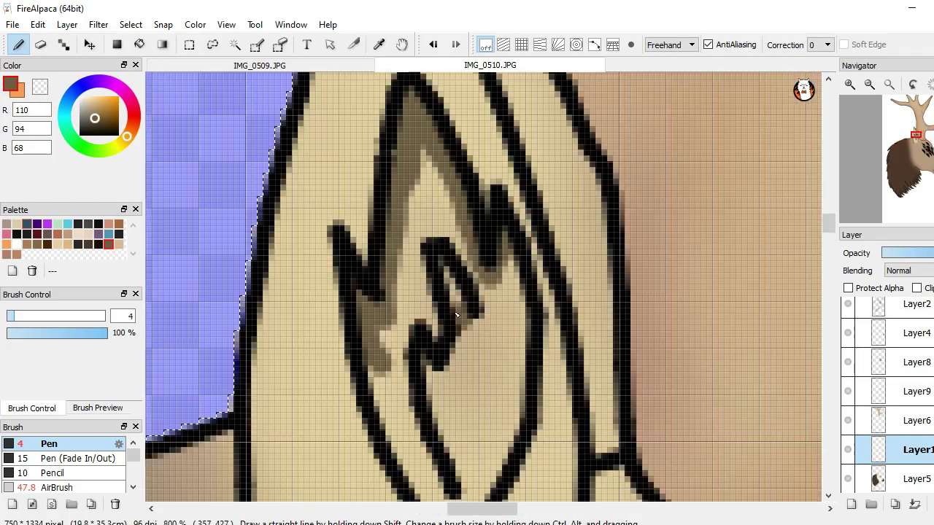
mouse_move(456, 246)
left_mouse_down()
mouse_move(455, 365)
mouse_move(434, 370)
mouse_move(508, 253)
mouse_move(529, 321)
mouse_move(520, 390)
left_mouse_up()
scroll(418, 309, "down", 3)
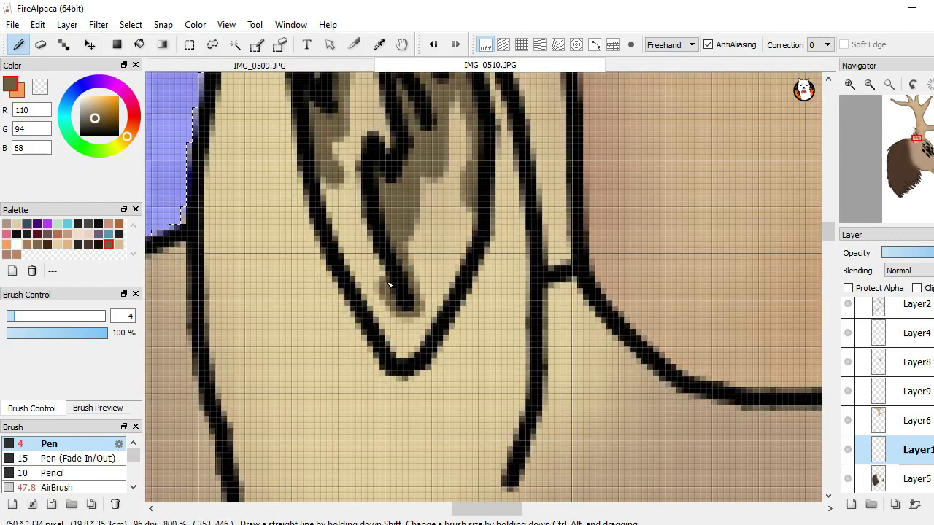
left_click_drag(389, 284, 376, 139)
scroll(363, 218, "up", 3)
mouse_move(389, 252)
left_mouse_down()
mouse_move(375, 217)
mouse_move(388, 169)
left_mouse_up()
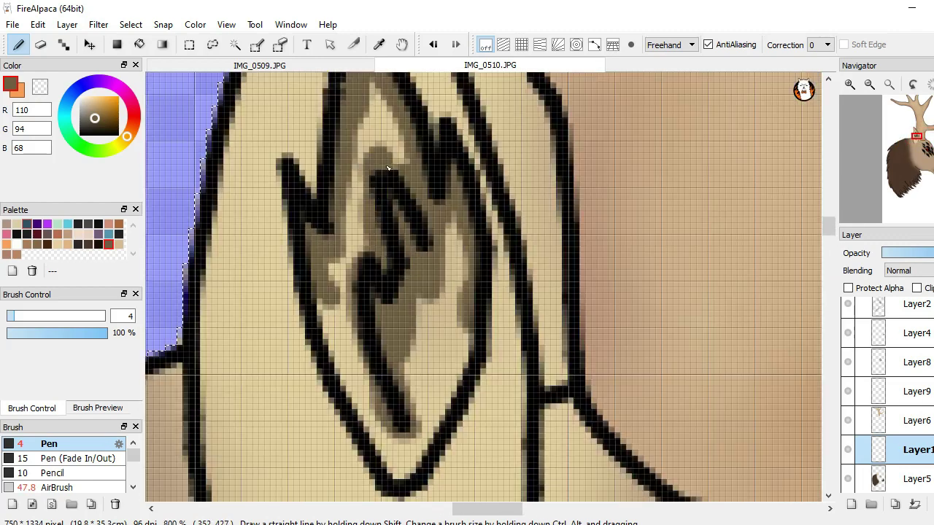
mouse_move(370, 136)
left_mouse_down()
mouse_move(363, 232)
mouse_move(350, 232)
mouse_move(348, 187)
mouse_move(338, 257)
left_mouse_up()
left_click_drag(340, 344, 363, 406)
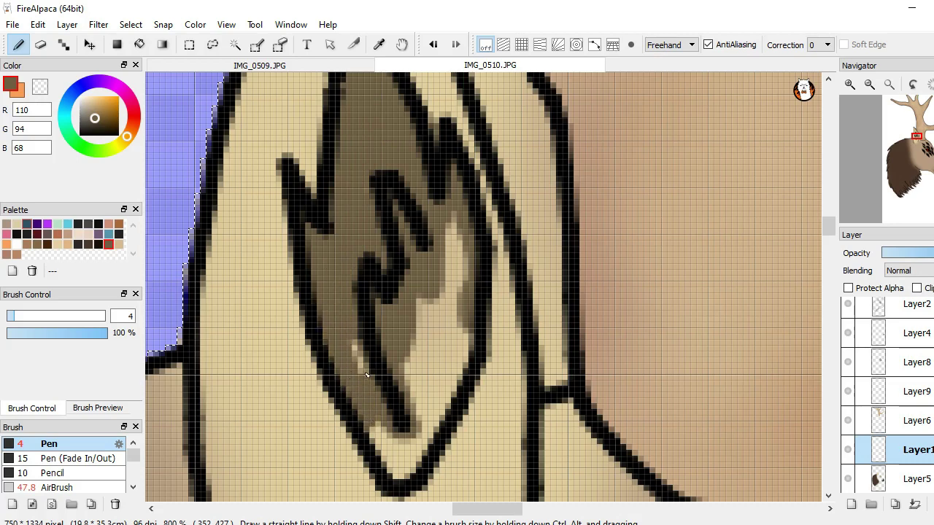
Fill the remaining gaps at the bottom and right side of the inner ear with the same brown
scroll(364, 378, "down", 4)
scroll(383, 410, "up", 5)
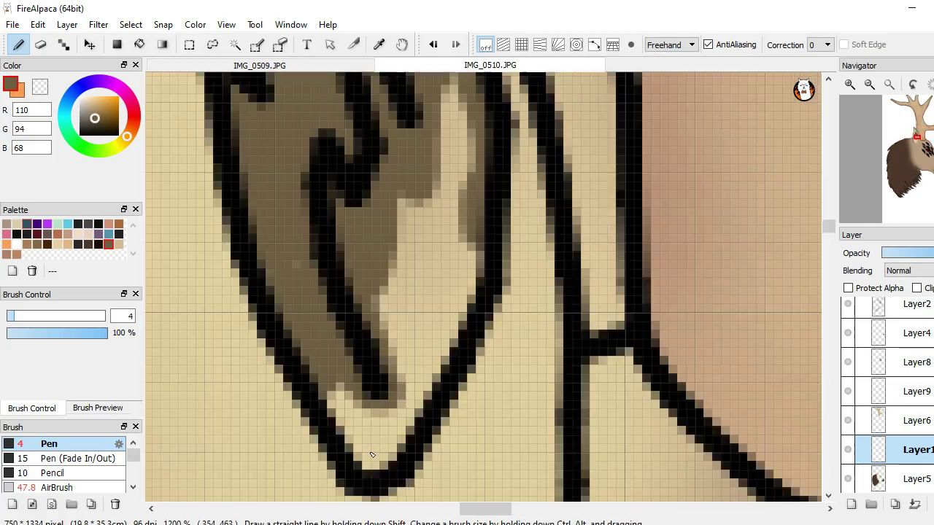
mouse_move(377, 458)
left_mouse_down()
mouse_move(341, 410)
mouse_move(368, 415)
mouse_move(387, 453)
mouse_move(432, 377)
mouse_move(475, 258)
mouse_move(376, 409)
mouse_move(377, 341)
mouse_move(309, 243)
mouse_move(389, 320)
mouse_move(412, 186)
mouse_move(430, 230)
left_mouse_up()
scroll(413, 248, "down", 4)
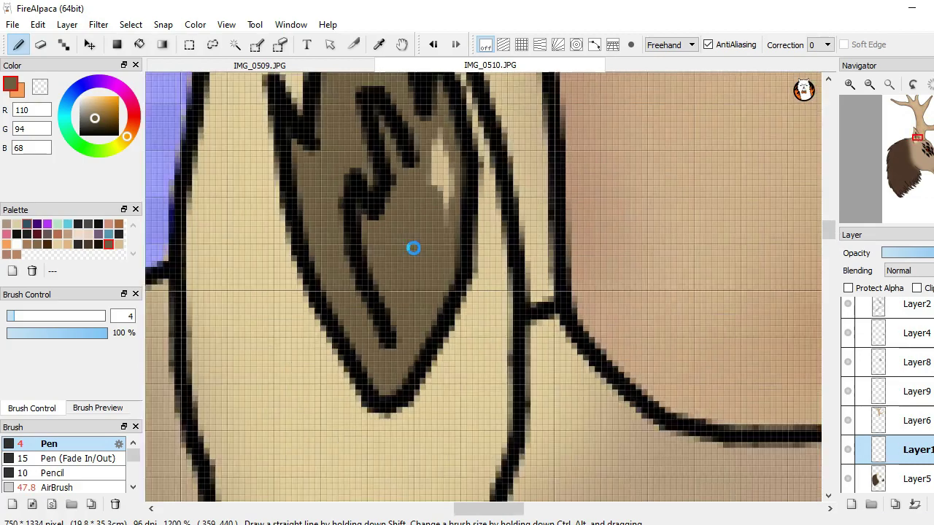
scroll(446, 188, "up", 5)
mouse_move(324, 285)
left_mouse_down()
mouse_move(334, 365)
mouse_move(324, 343)
left_mouse_up()
scroll(307, 327, "down", 10)
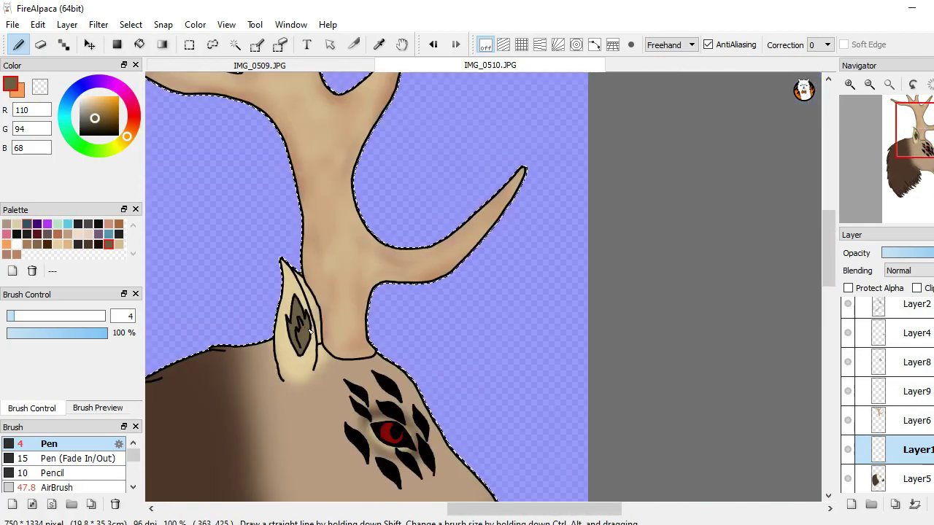
Select Layer5 and try the size 88.2 Watercolor brush for the mane in brown (R 77, G 55, B 42)
scroll(302, 365, "up", 3)
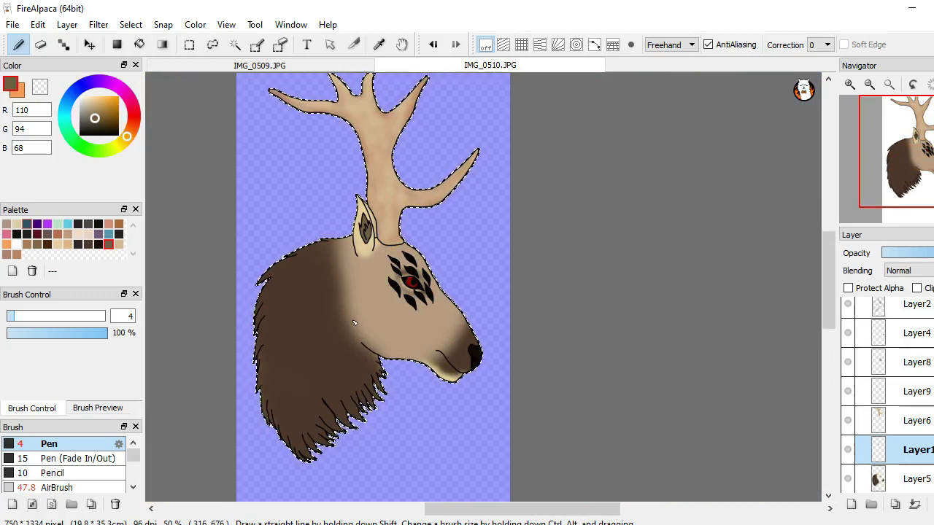
scroll(848, 321, "up", 1)
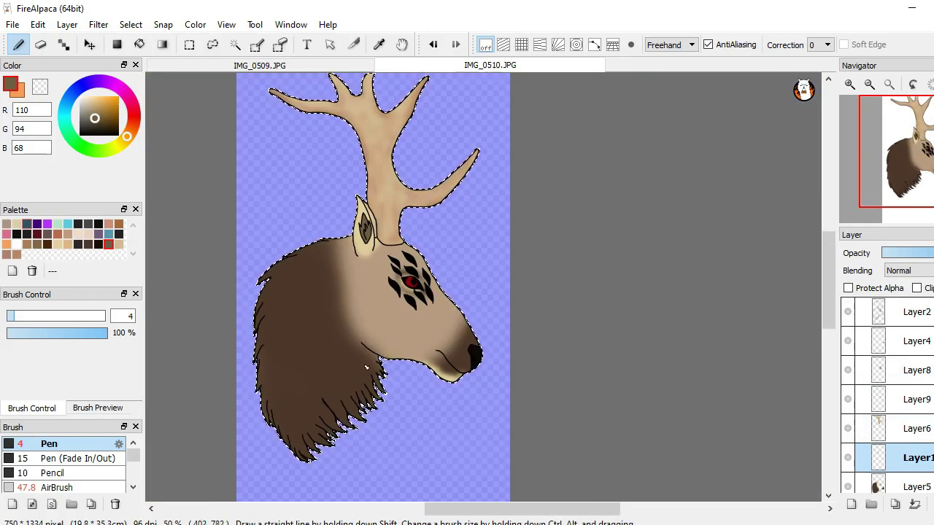
scroll(284, 391, "up", 2)
left_click(47, 244)
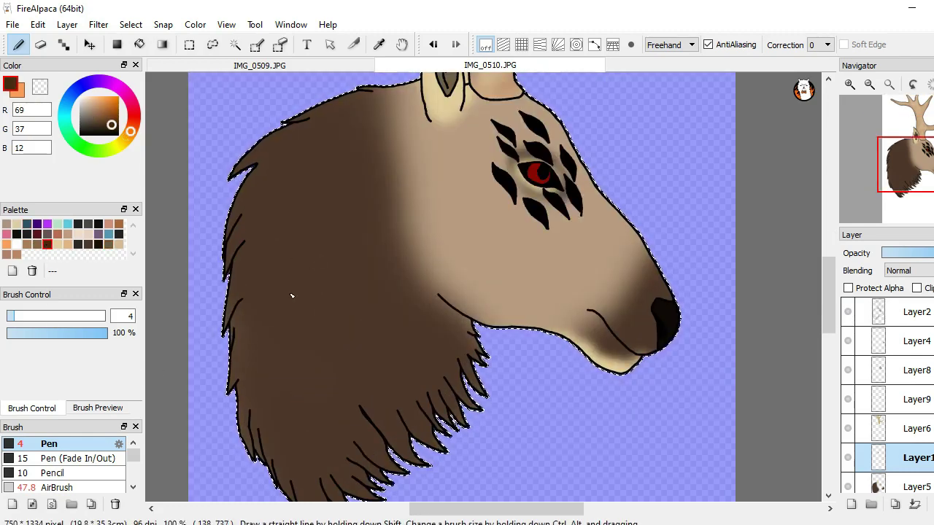
scroll(881, 471, "down", 1)
left_click(881, 460)
scroll(24, 482, "down", 3)
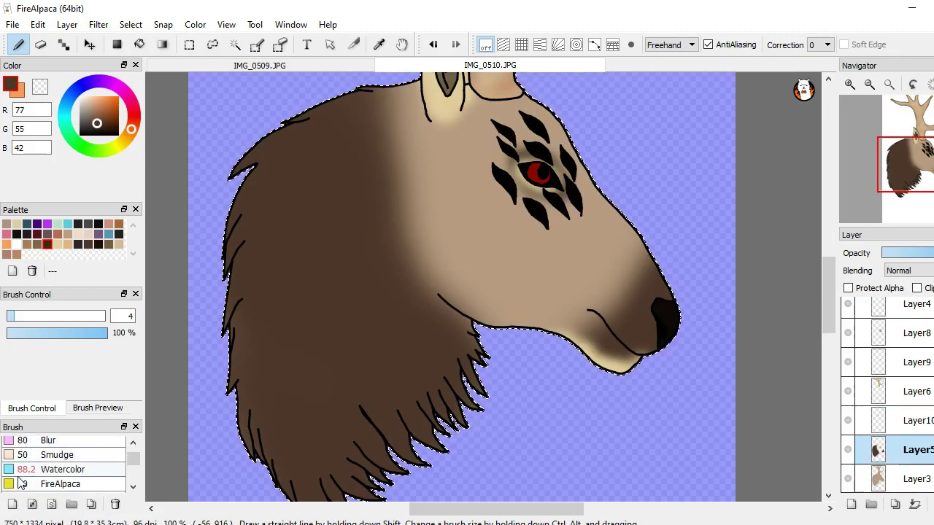
left_click(56, 470)
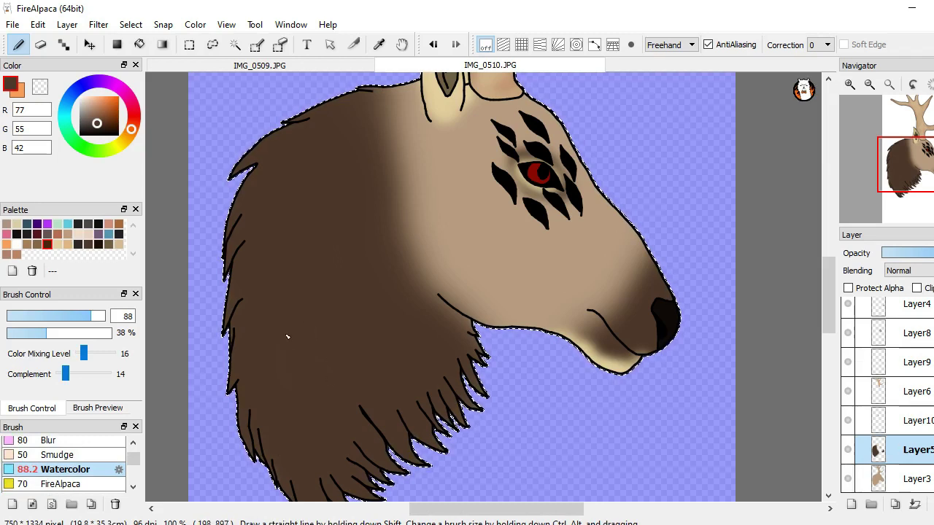
Try the Pen at size 85.3 on the mane and toggle Layer5's visibility off and on
scroll(43, 467, "up", 4)
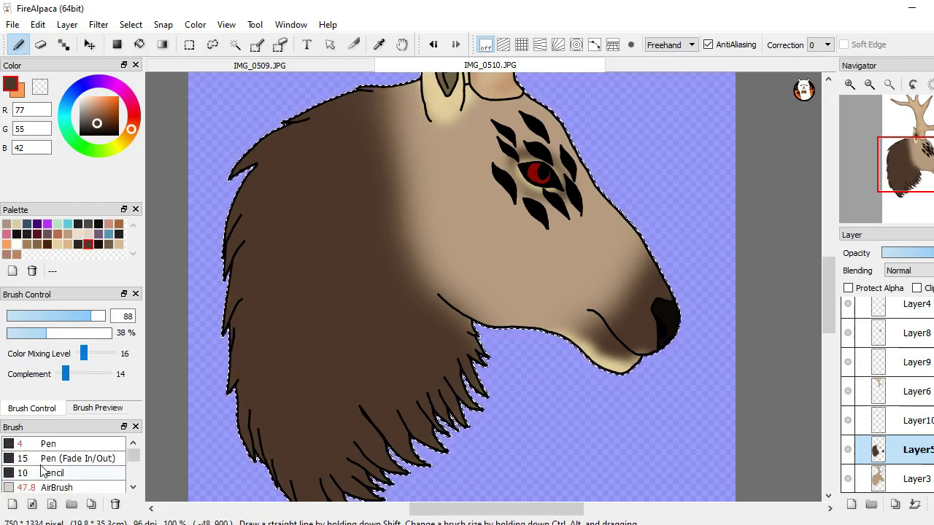
left_click(44, 443)
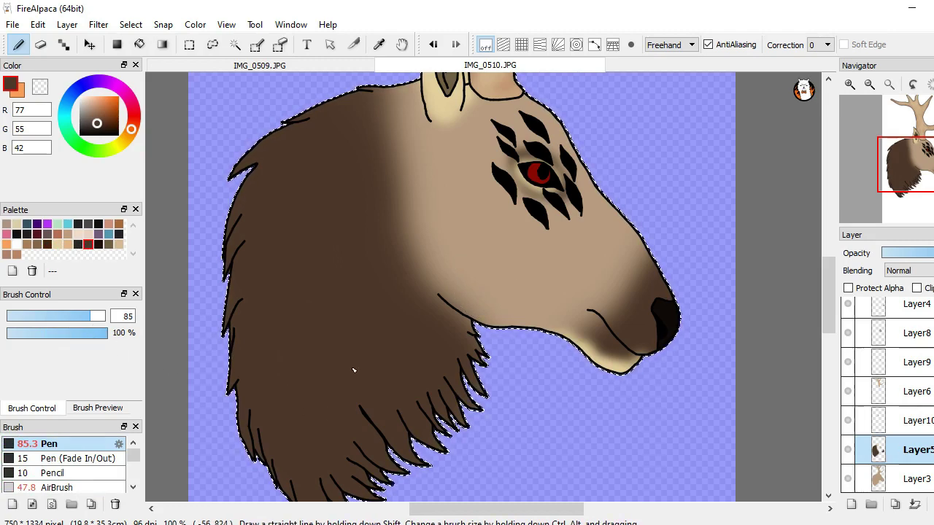
left_click(848, 450)
left_click(848, 450)
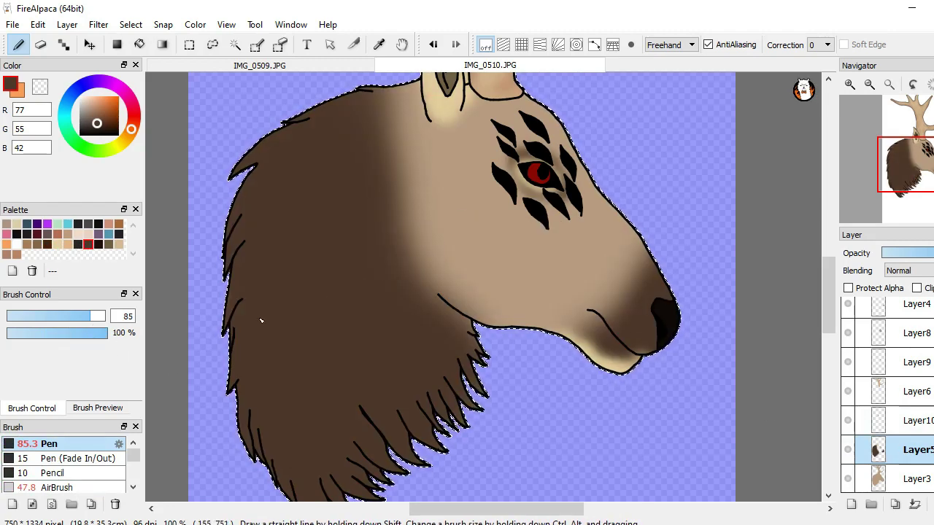
Undo the last mane stroke and set up the size 47.8 AirBrush with dark brown (R 44, G 30, B 22)
scroll(59, 460, "down", 1)
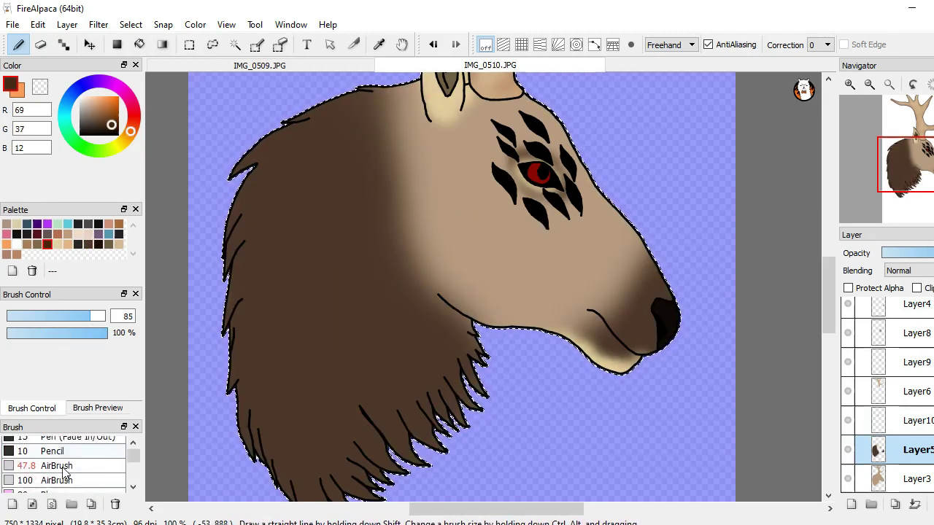
left_click(58, 466)
key("ctrl+z")
scroll(308, 322, "down", 1)
scroll(309, 358, "up", 1)
right_click(296, 339)
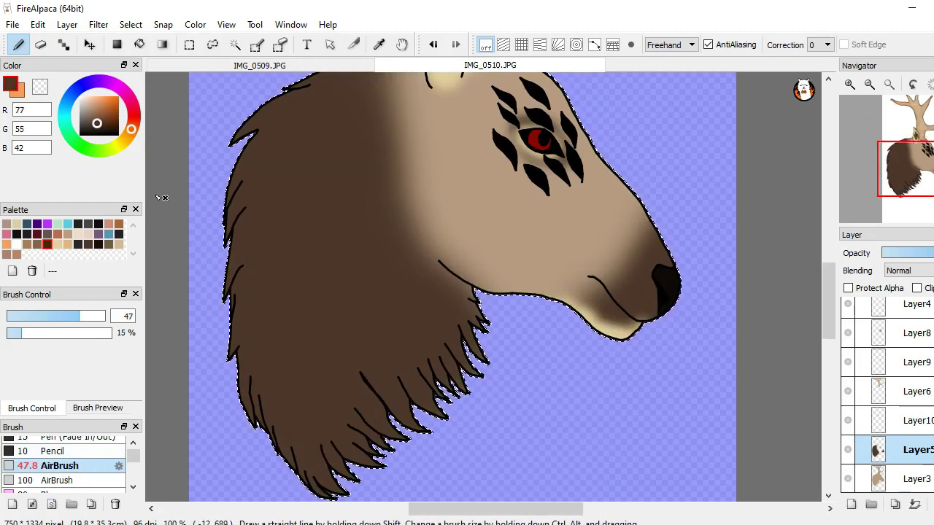
left_click(100, 129)
Airbrush dark brown fur streaks along the mane from the back of the neck to the lower tufts
scroll(291, 365, "down", 2)
left_click_drag(327, 454, 300, 385)
mouse_move(279, 208)
left_mouse_down()
mouse_move(262, 429)
mouse_move(359, 414)
mouse_move(317, 270)
mouse_move(400, 383)
mouse_move(465, 315)
mouse_move(423, 349)
left_mouse_up()
scroll(417, 354, "down", 1)
scroll(360, 290, "up", 1)
mouse_move(332, 120)
left_mouse_down()
mouse_move(279, 212)
mouse_move(315, 479)
left_mouse_up()
scroll(394, 464, "down", 1)
scroll(400, 224, "up", 1)
mouse_move(400, 224)
left_mouse_down()
mouse_move(304, 203)
mouse_move(317, 313)
mouse_move(290, 468)
mouse_move(392, 299)
mouse_move(427, 472)
mouse_move(426, 347)
mouse_move(371, 423)
mouse_move(315, 437)
left_mouse_up()
Save the dark brown mane shading colour (R 44, G 30, B 22) as a new palette swatch
scroll(394, 441, "down", 3)
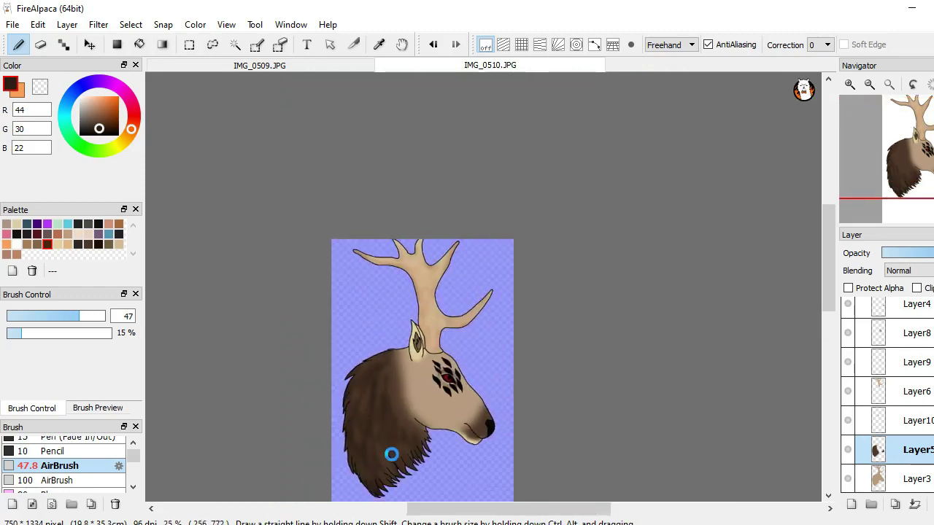
scroll(438, 365, "up", 3)
scroll(437, 232, "down", 1)
scroll(436, 231, "up", 2)
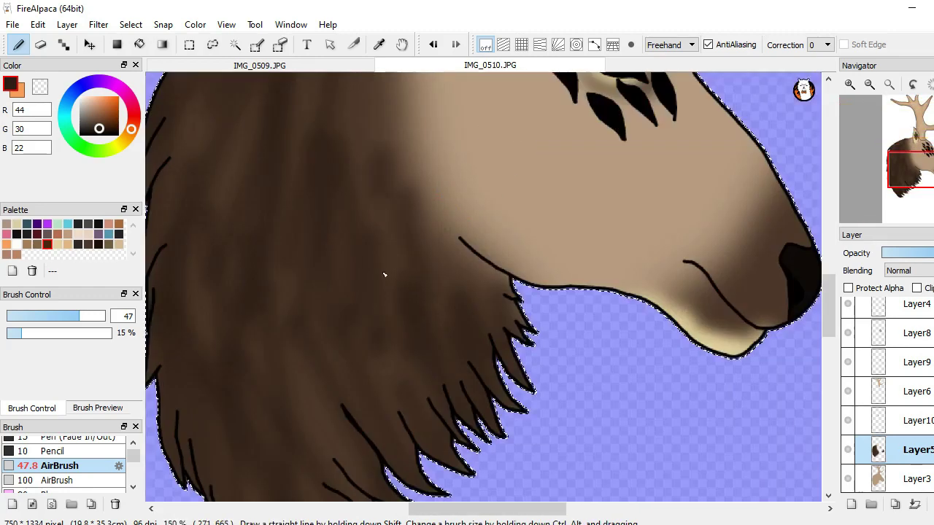
scroll(383, 273, "down", 4)
scroll(339, 319, "up", 2)
scroll(339, 319, "down", 3)
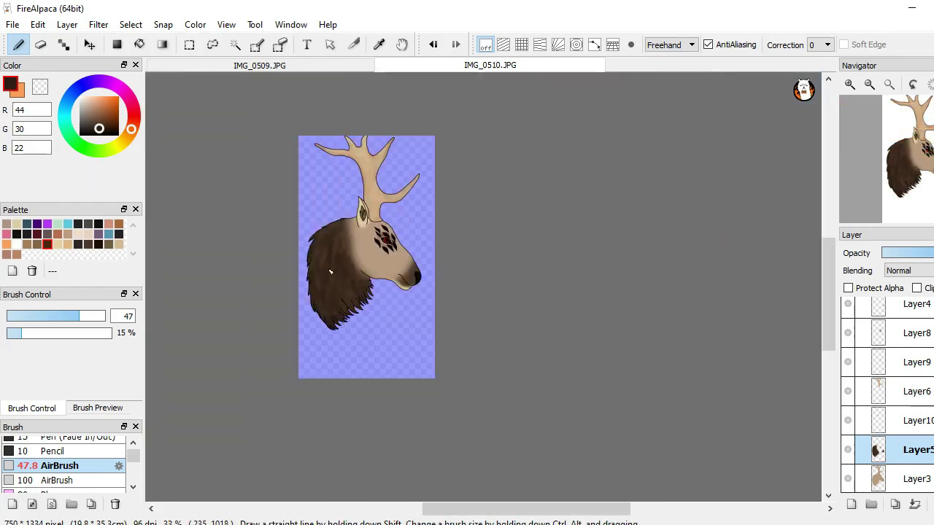
scroll(329, 270, "up", 2)
left_click(13, 271)
key("Return")
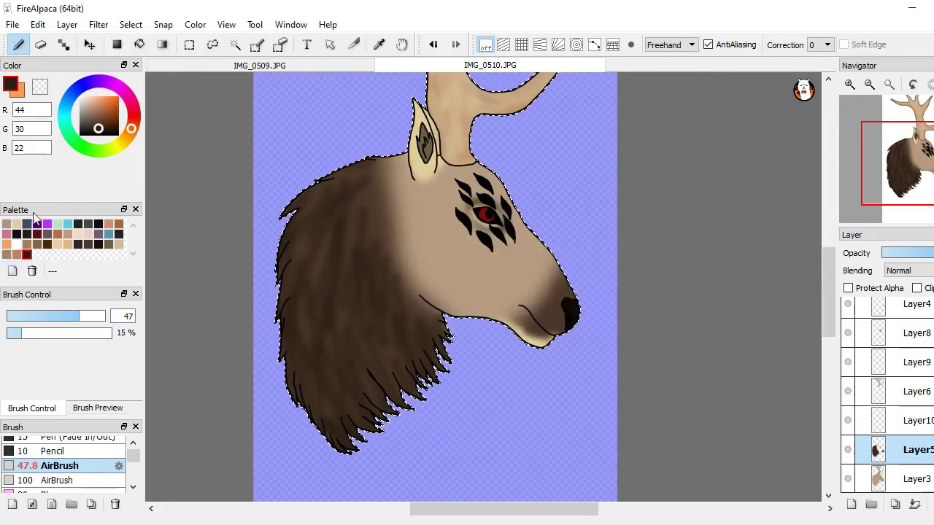
Soften the mane streaks in brown (R 77, G 55, B 42) using the AirBrush at 4% opacity, enlarging it to size 88.2
left_click(88, 245)
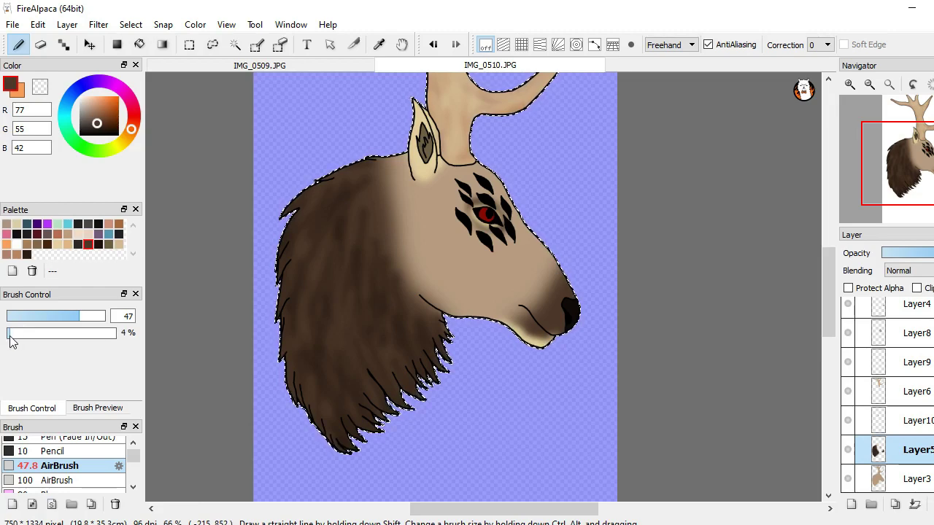
mouse_move(331, 375)
left_mouse_down()
mouse_move(340, 340)
mouse_move(343, 372)
mouse_move(374, 409)
left_mouse_up()
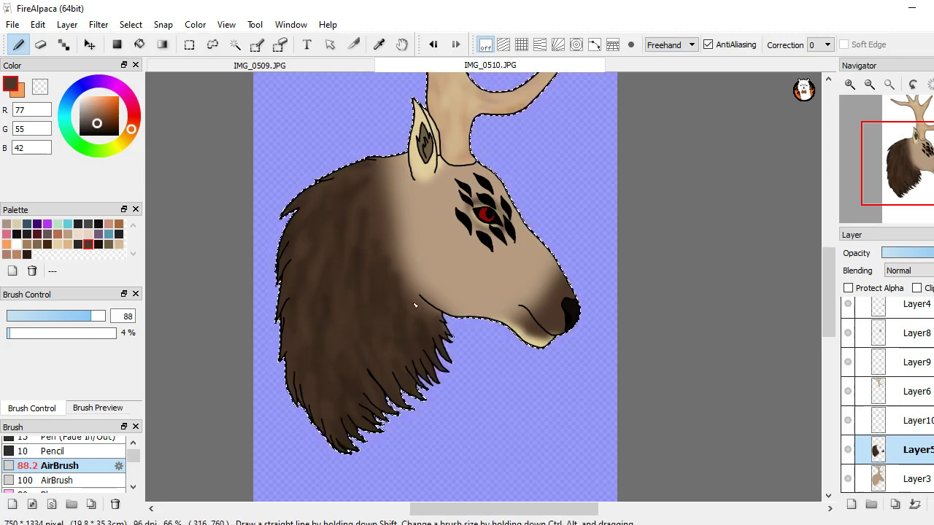
left_click_drag(310, 286, 259, 171)
Examine the blended mane shading at several zoom levels, including the lower tufts and muzzle
scroll(259, 171, "up", 1)
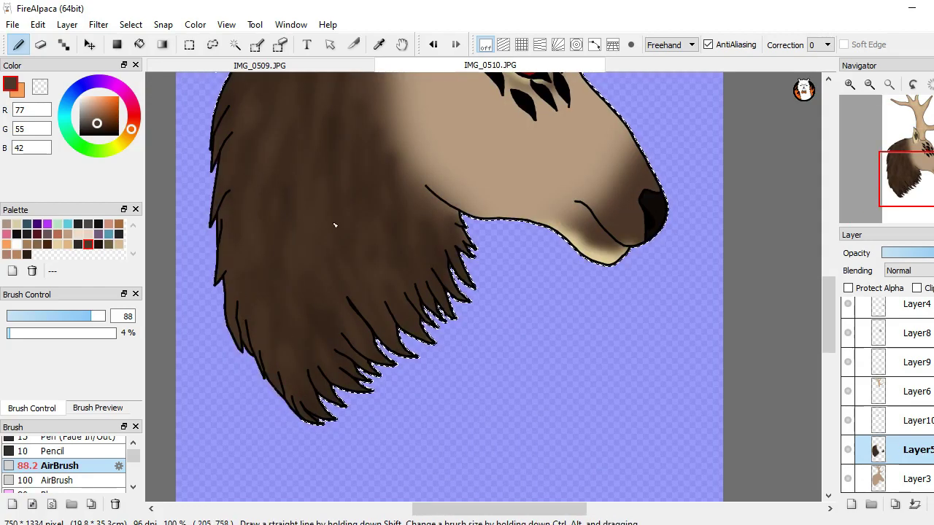
scroll(441, 365, "down", 3)
scroll(439, 357, "up", 1)
scroll(416, 372, "up", 1)
scroll(450, 355, "down", 2)
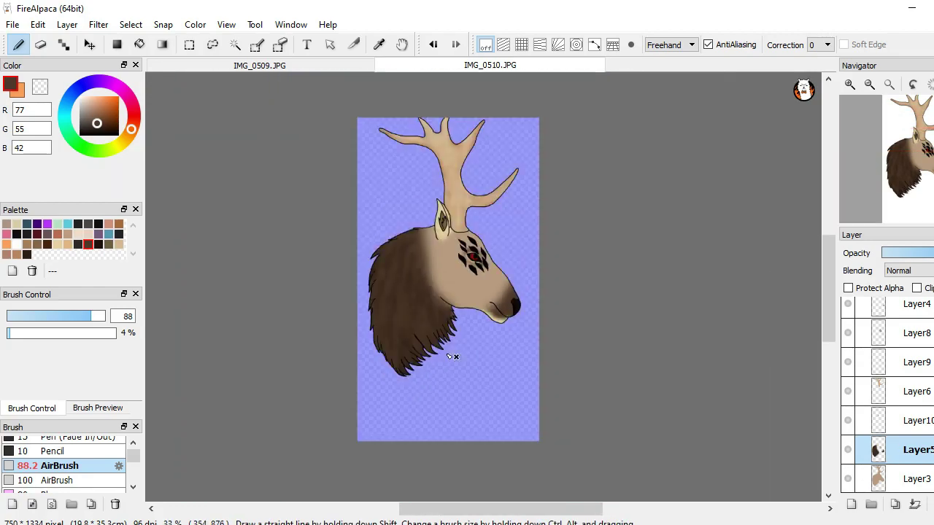
scroll(503, 314, "up", 2)
scroll(512, 307, "up", 2)
scroll(912, 350, "up", 1)
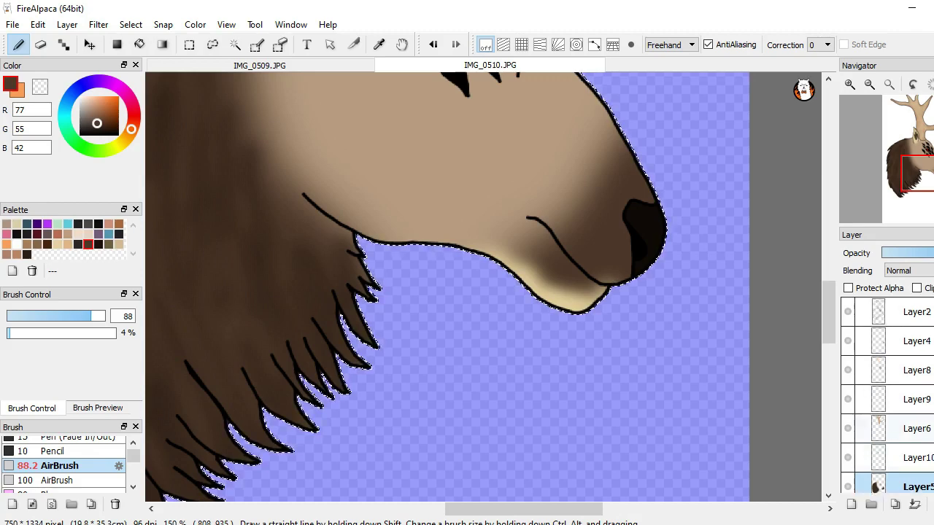
Add a new layer above Layer2 and set the brush colour to dark red (R 106, G 23, B 24)
left_click(918, 312)
left_click(920, 310, "ctrl")
left_click(852, 504)
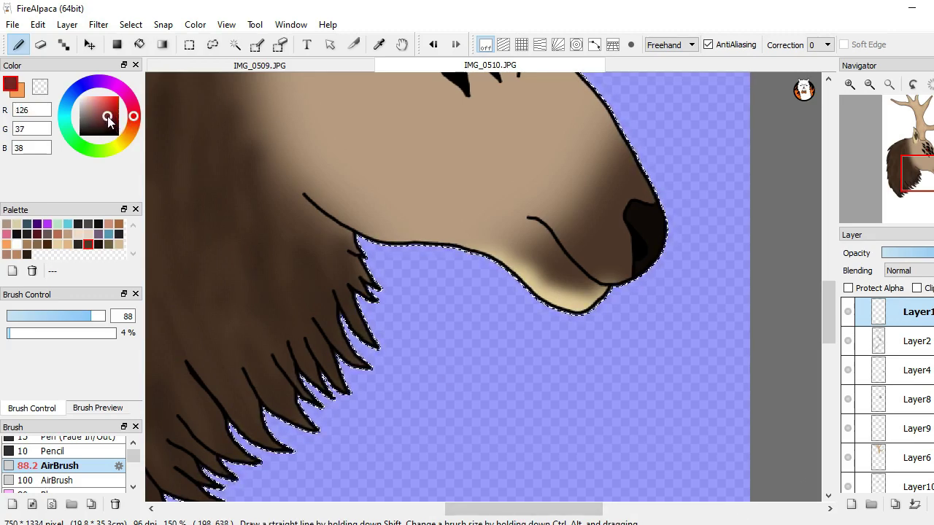
scroll(663, 235, "down", 4)
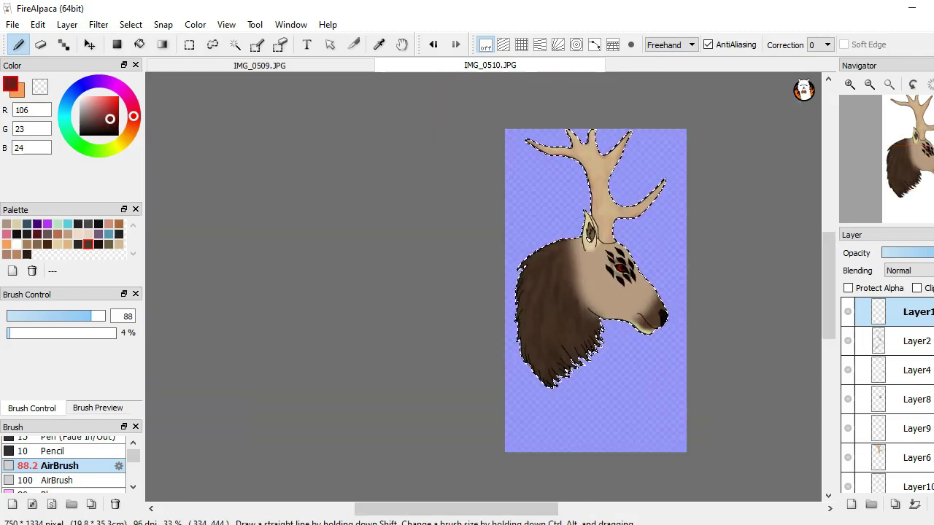
Deselect the active selection around the deer head
left_click(19, 26)
left_click(20, 30)
left_click(132, 27)
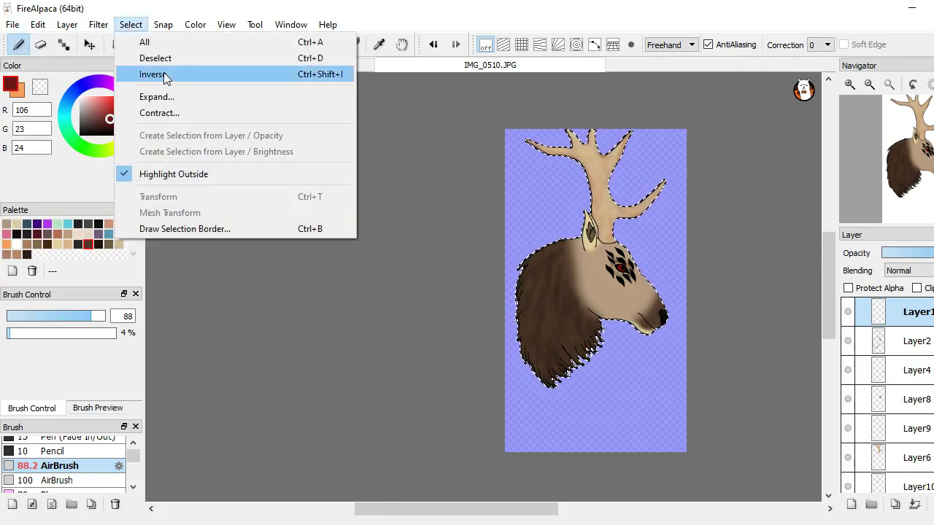
left_click(162, 58)
scroll(686, 332, "up", 4)
scroll(642, 332, "down", 2)
scroll(616, 333, "up", 2)
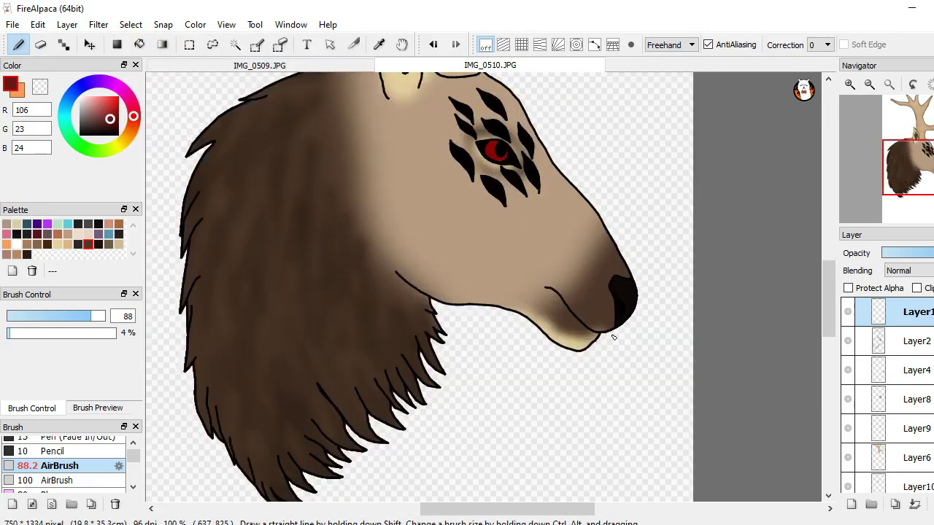
Turn on Protect Alpha for the new topmost layer
scroll(606, 321, "down", 5)
scroll(600, 311, "up", 4)
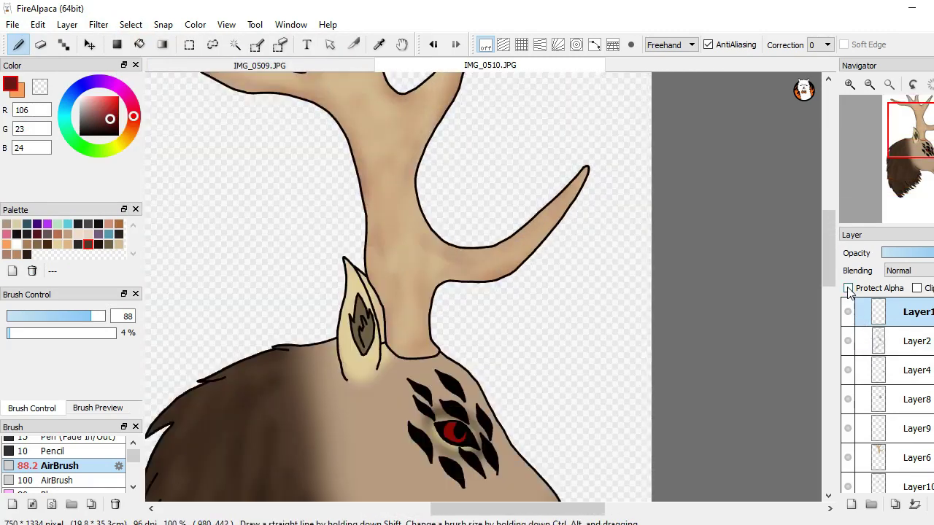
scroll(576, 194, "up", 2)
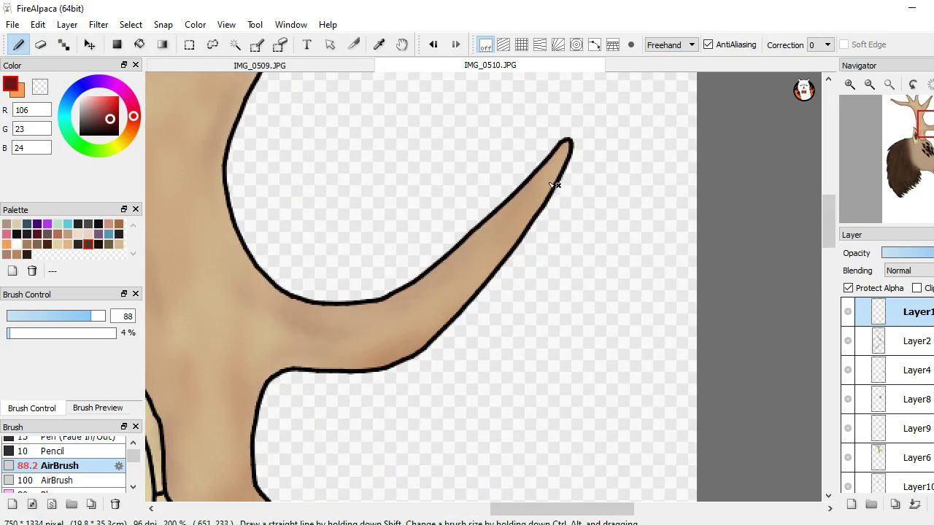
Try to recolour the lowest antler tine's outline dark red on Layer2 with Protect Alpha on, using the Pen at size 85
scroll(37, 456, "up", 1)
left_click(44, 443)
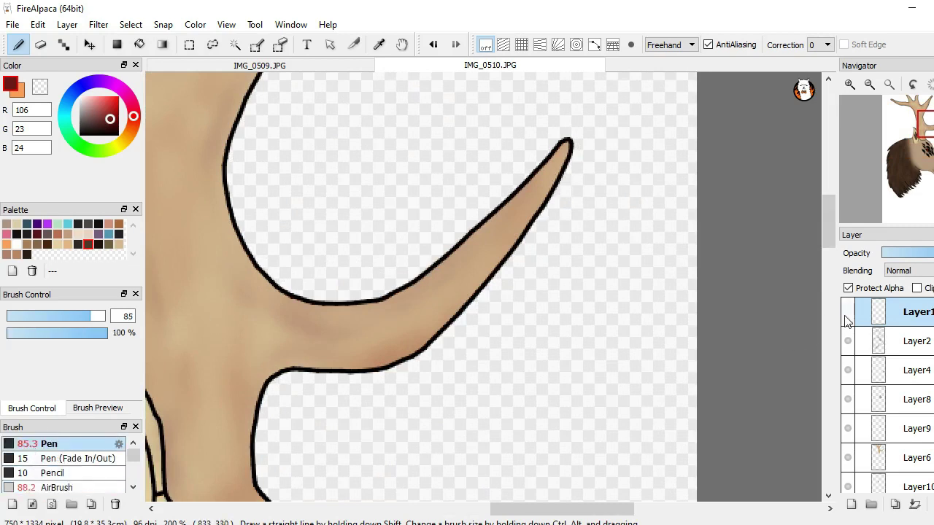
left_click(848, 340)
left_click(848, 341)
left_click(848, 340)
left_click(848, 341)
left_click(879, 347)
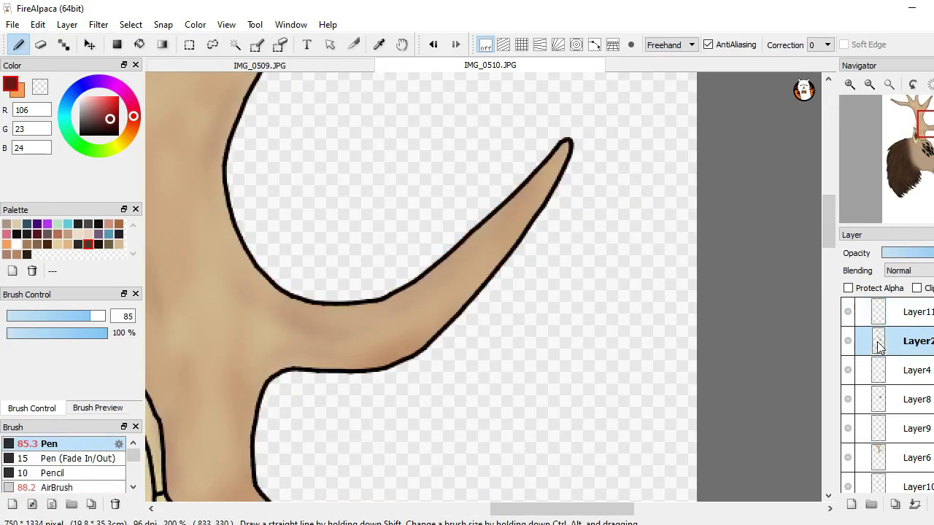
scroll(557, 189, "up", 2)
left_click(565, 178)
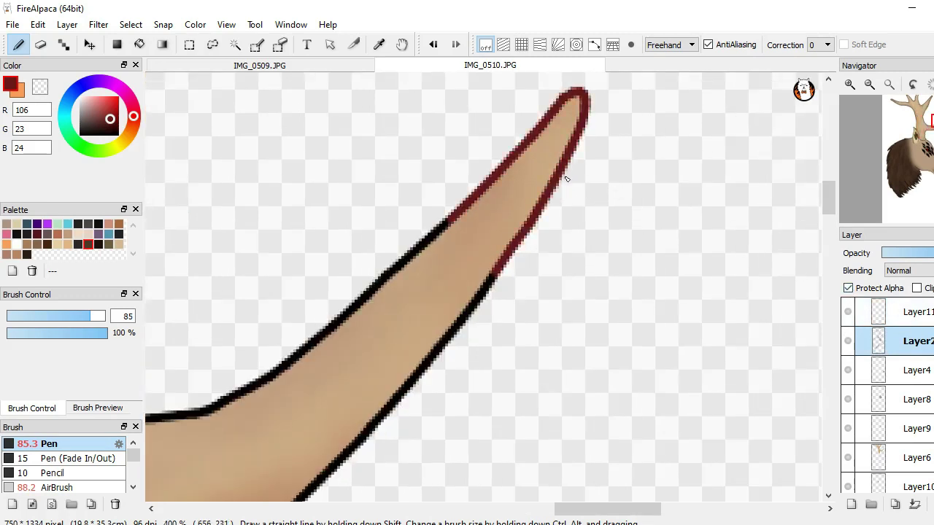
key("ctrl+z")
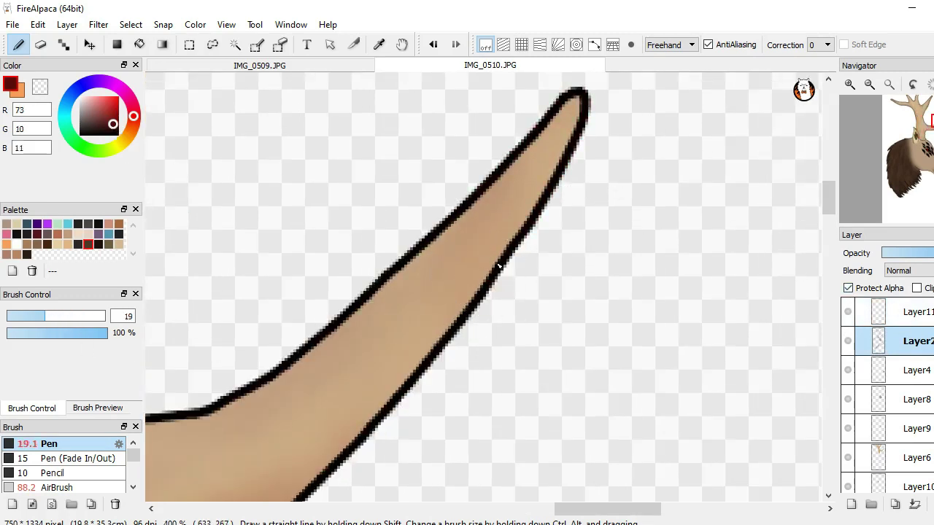
key("ctrl+z")
Duplicate the antler layer Layer6 and erase the copy's contents with the eraser at size 1000
scroll(906, 384, "down", 3)
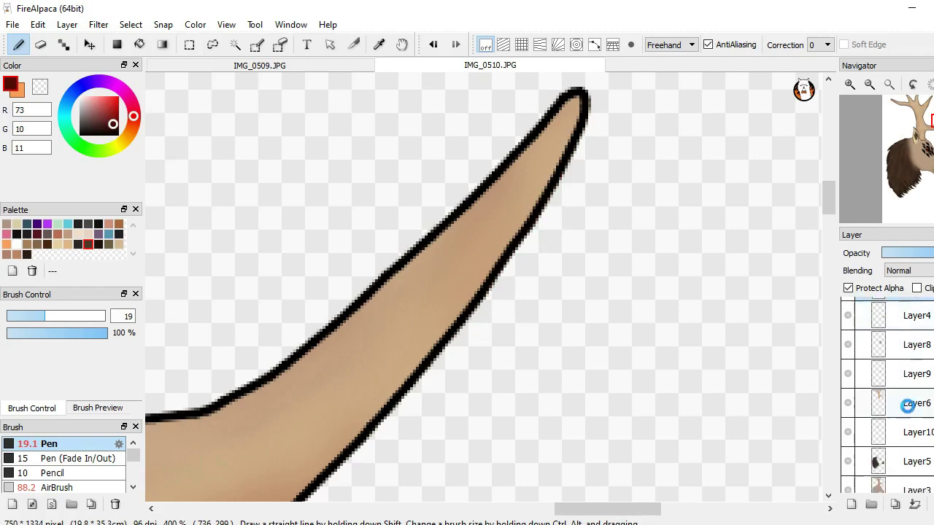
left_click(910, 413)
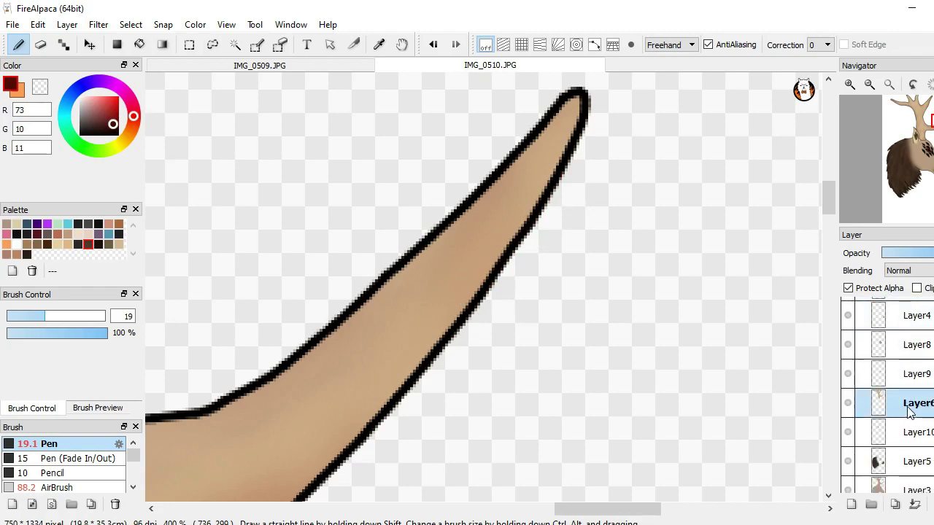
scroll(594, 343, "down", 8)
scroll(555, 315, "up", 5)
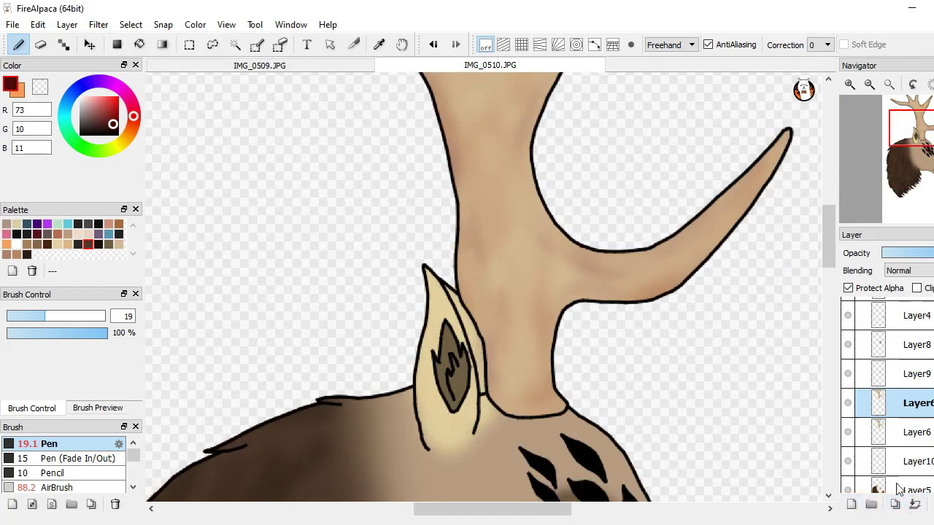
scroll(584, 242, "down", 3)
key("e")
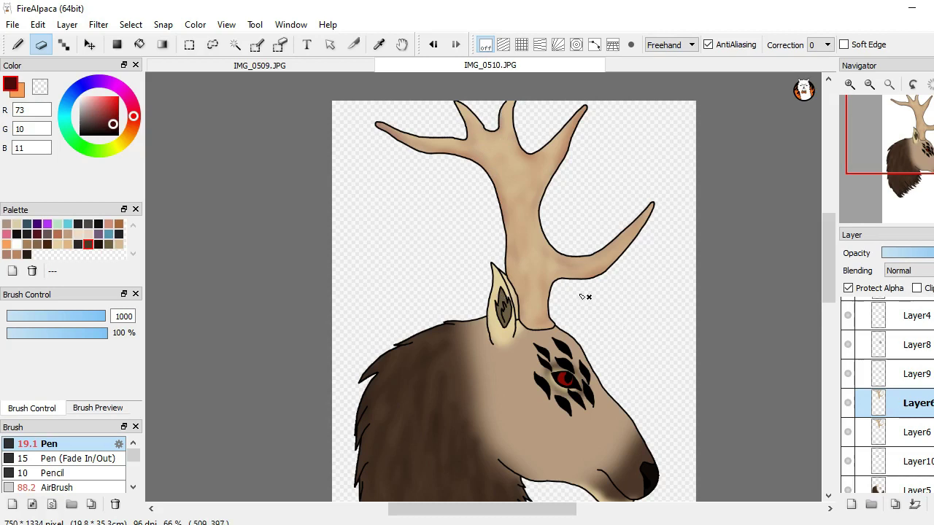
left_click(18, 44)
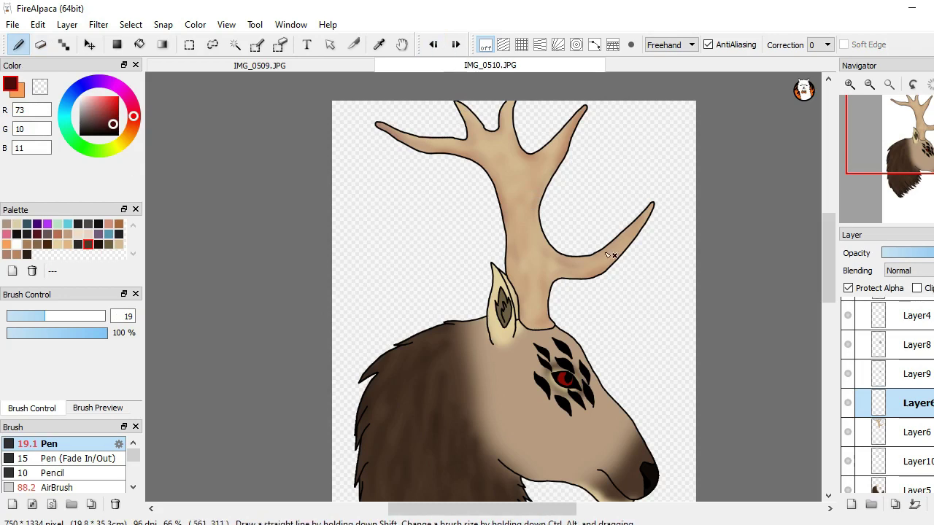
Delete the duplicate of Layer6
scroll(649, 238, "up", 1)
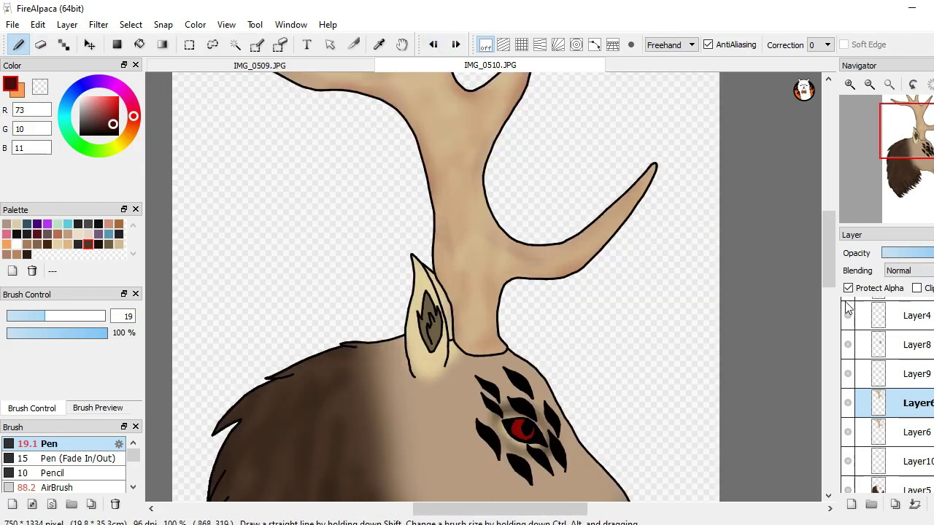
right_click(910, 404)
left_click(795, 396)
left_click(933, 505)
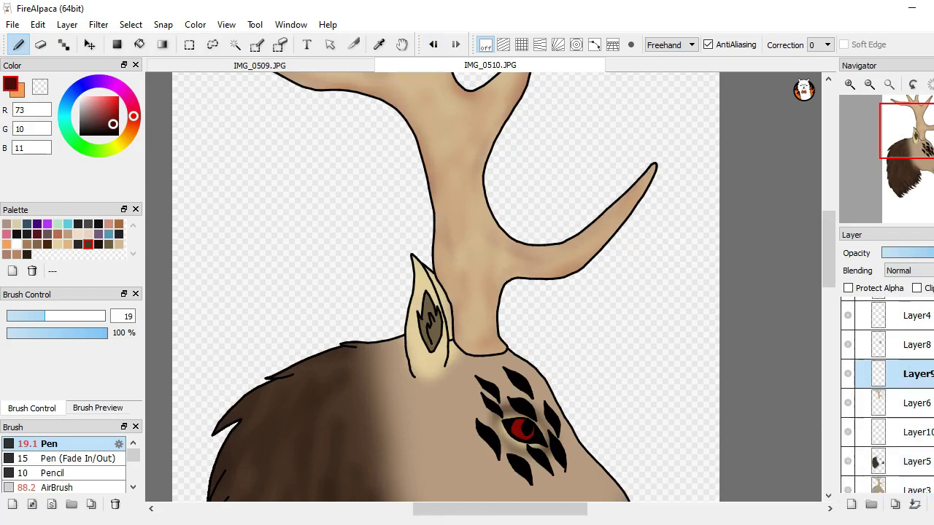
Turn off Protect Alpha for the topmost layer, Layer11
scroll(662, 292, "down", 3)
scroll(667, 266, "up", 2)
scroll(889, 386, "up", 1)
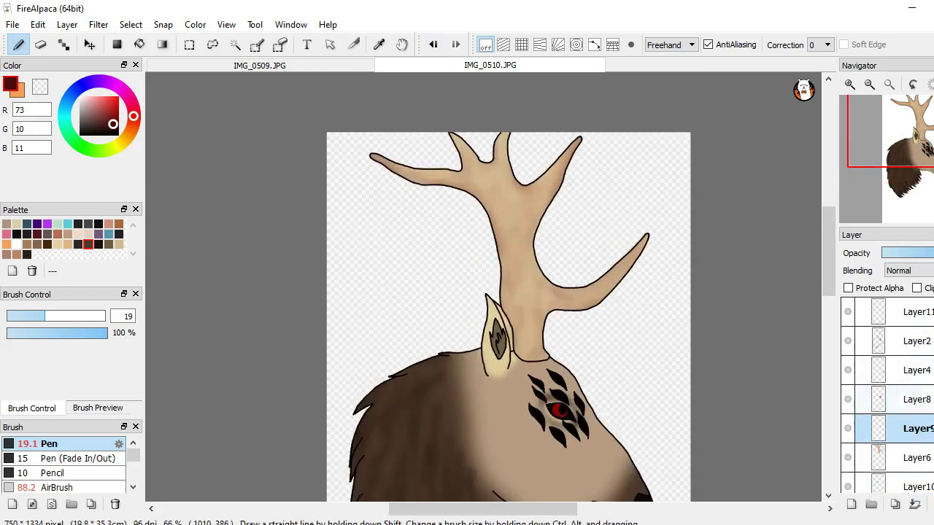
left_click(926, 321)
left_click(847, 288)
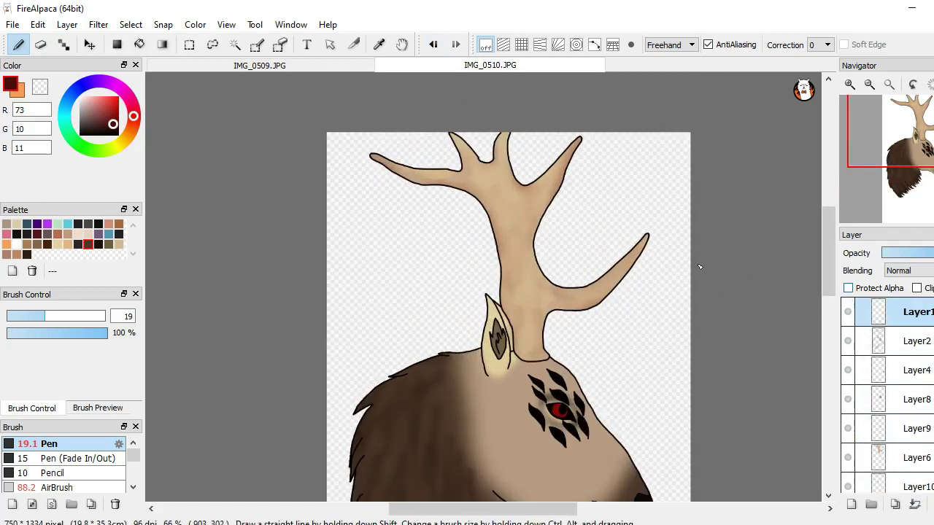
Start darkening the tip of the lowest antler tine on Layer6 with dark red (R 73, G 10, B 11) AirBrush, reducing the brush size to 23
scroll(689, 259, "up", 3)
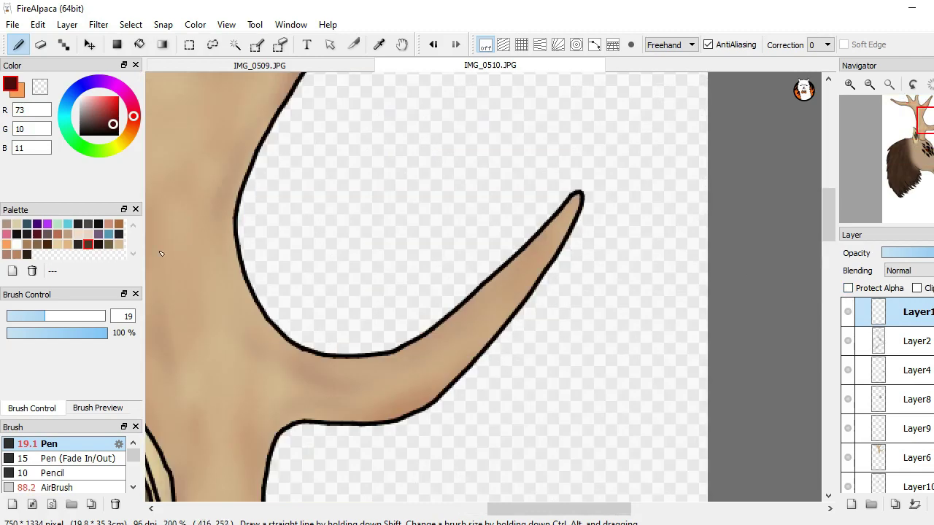
scroll(929, 464, "down", 1)
left_click(919, 440)
scroll(343, 369, "down", 2)
left_click(63, 486)
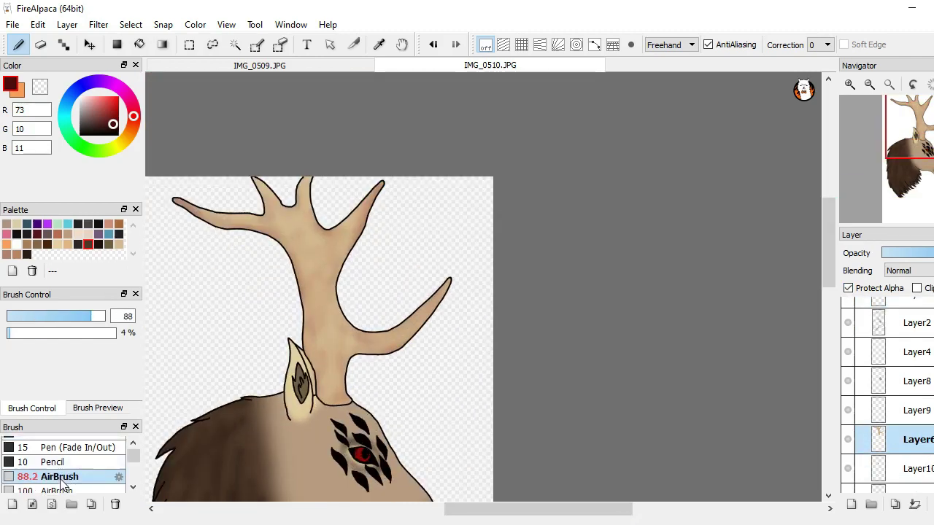
scroll(431, 303, "up", 3)
left_click_drag(471, 266, 448, 333)
left_click(58, 320)
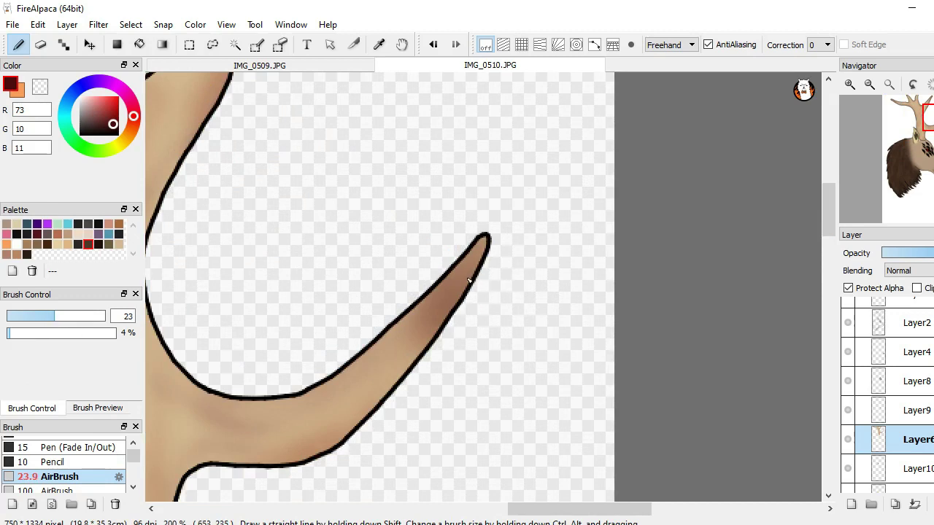
Deepen the dark red on the lowest tine's tip and fade it down along the tine with soft airbrush strokes
mouse_move(469, 281)
left_mouse_down()
mouse_move(443, 314)
mouse_move(481, 238)
mouse_move(459, 323)
mouse_move(489, 226)
mouse_move(489, 244)
mouse_move(390, 392)
left_mouse_up()
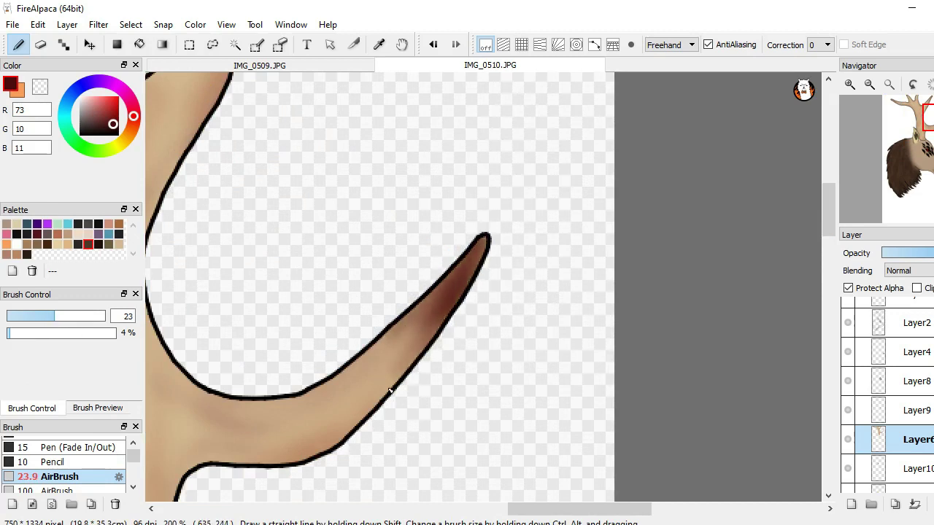
left_click_drag(432, 303, 367, 356)
mouse_move(437, 321)
left_mouse_down()
mouse_move(377, 377)
mouse_move(328, 397)
left_mouse_up()
scroll(343, 382, "down", 3)
scroll(362, 402, "up", 4)
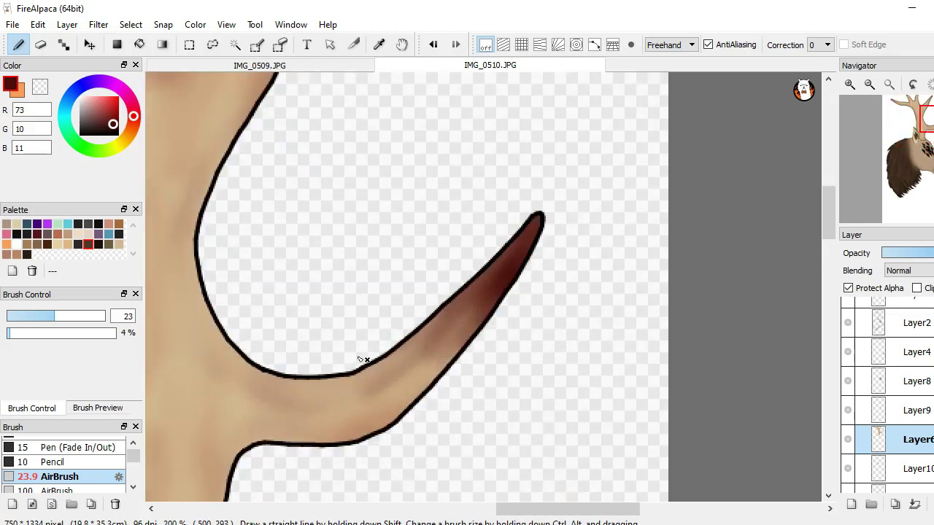
mouse_move(459, 409)
left_mouse_down()
mouse_move(504, 360)
mouse_move(517, 277)
mouse_move(601, 186)
left_mouse_up()
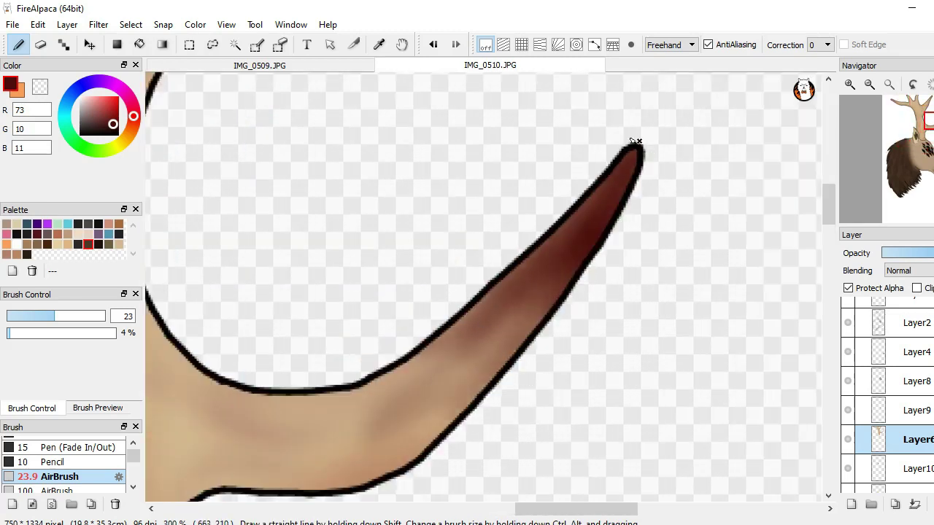
Airbrush brighter red (R 159, G 13, B 0) over the lowest tine's tip and blend its lower part with dark red (R 73, G 10, B 11)
left_click(20, 93)
left_click(137, 118)
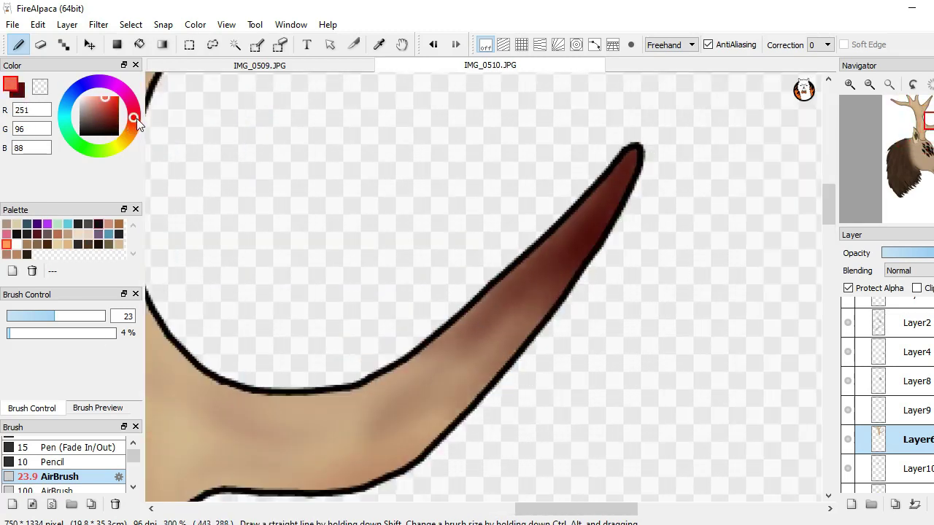
left_click(118, 112)
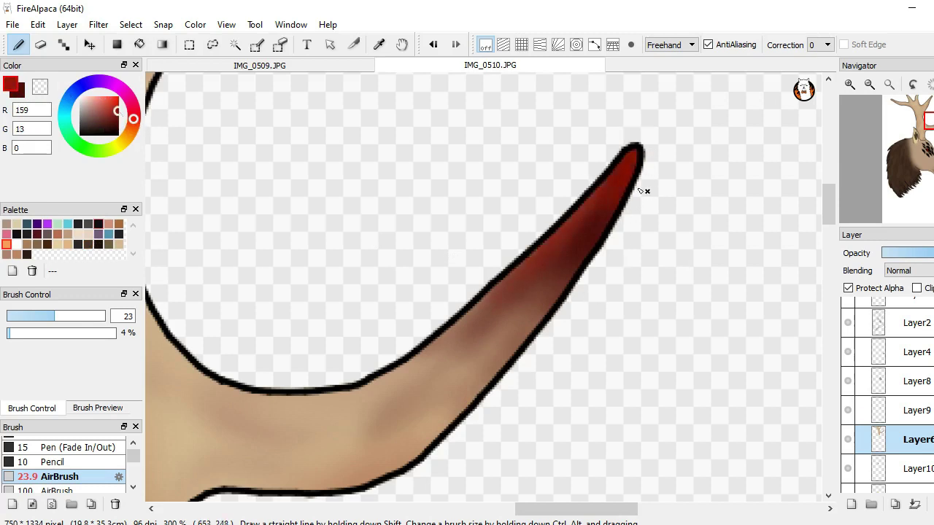
left_click(23, 95)
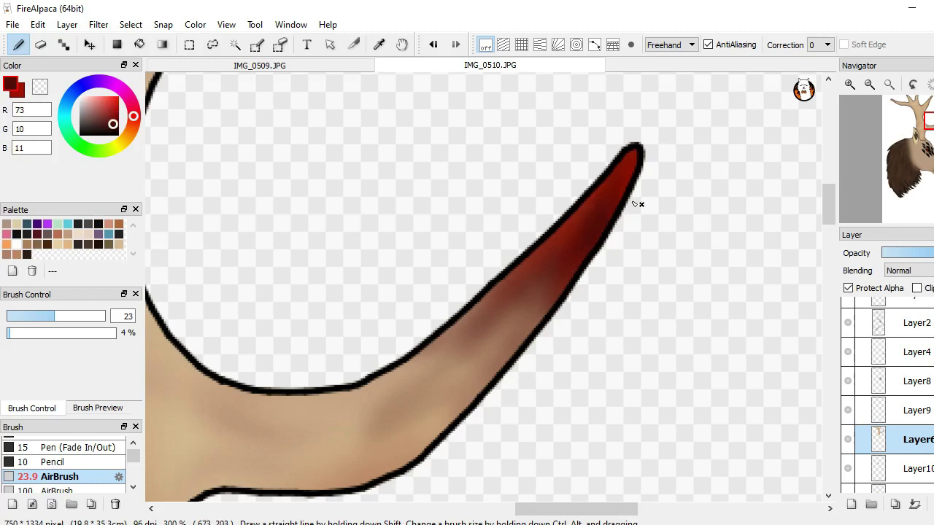
left_click_drag(489, 329, 511, 351)
Examine the red-shaded antler tip against the whole deer head at several zoom levels
scroll(616, 312, "down", 4)
scroll(617, 314, "up", 2)
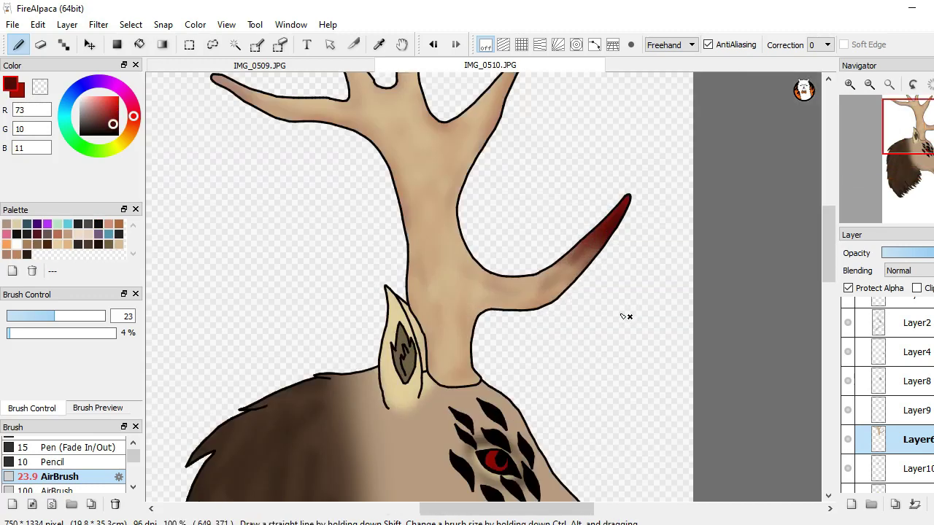
scroll(617, 316, "down", 2)
scroll(619, 323, "up", 3)
scroll(590, 323, "down", 4)
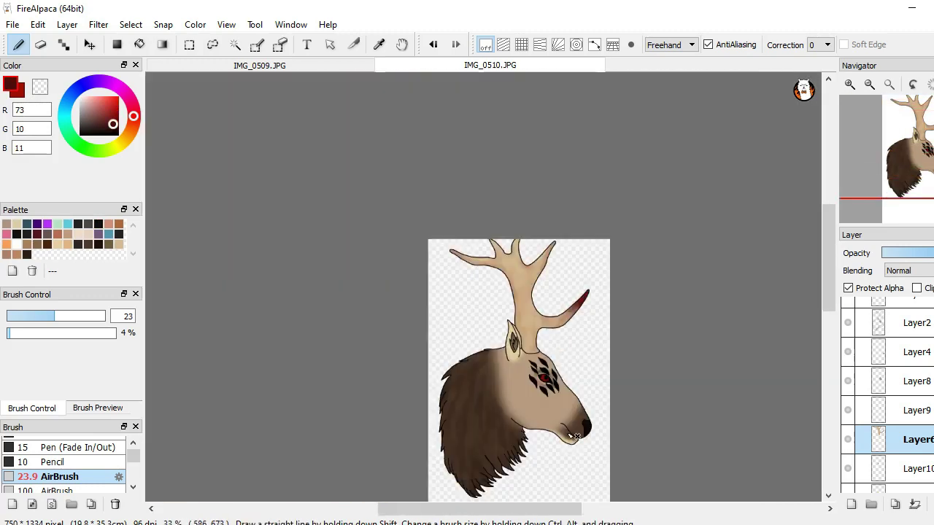
scroll(573, 436, "up", 5)
scroll(563, 117, "down", 5)
scroll(555, 127, "up", 4)
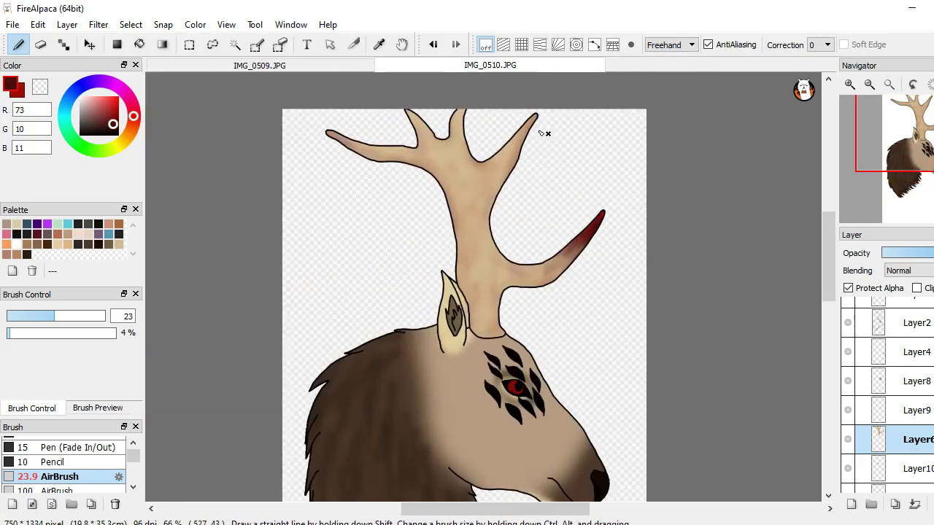
Airbrush the upper forward tine's tip with dark red and brighter red (R 159, G 13, B 0), fading dark red (R 73, G 10, B 11) into its base
scroll(533, 125, "up", 5)
mouse_move(547, 131)
left_mouse_down()
mouse_move(513, 149)
mouse_move(498, 122)
mouse_move(489, 199)
mouse_move(524, 155)
mouse_move(524, 125)
mouse_move(543, 147)
mouse_move(537, 114)
mouse_move(449, 197)
mouse_move(484, 173)
mouse_move(475, 233)
mouse_move(536, 119)
mouse_move(529, 176)
mouse_move(448, 280)
mouse_move(452, 198)
mouse_move(369, 315)
mouse_move(514, 172)
mouse_move(433, 322)
mouse_move(464, 292)
mouse_move(541, 111)
mouse_move(472, 187)
mouse_move(487, 211)
mouse_move(437, 299)
left_mouse_up()
left_click(19, 92)
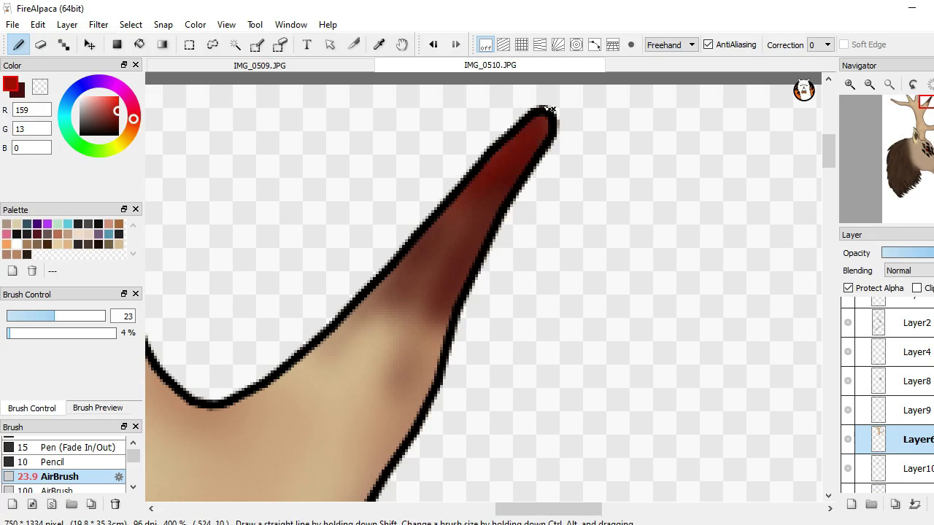
left_click(19, 92)
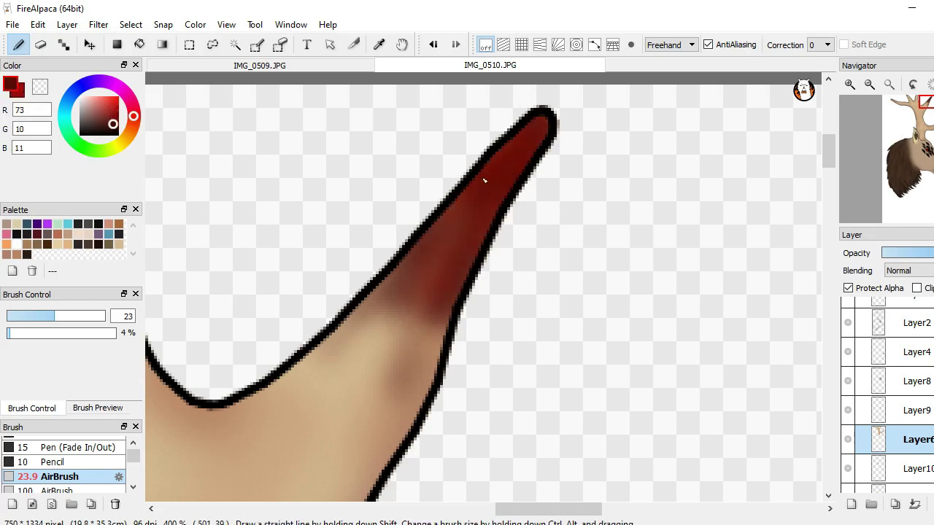
mouse_move(387, 285)
left_mouse_down()
mouse_move(412, 257)
mouse_move(416, 404)
mouse_move(433, 324)
mouse_move(343, 363)
left_mouse_up()
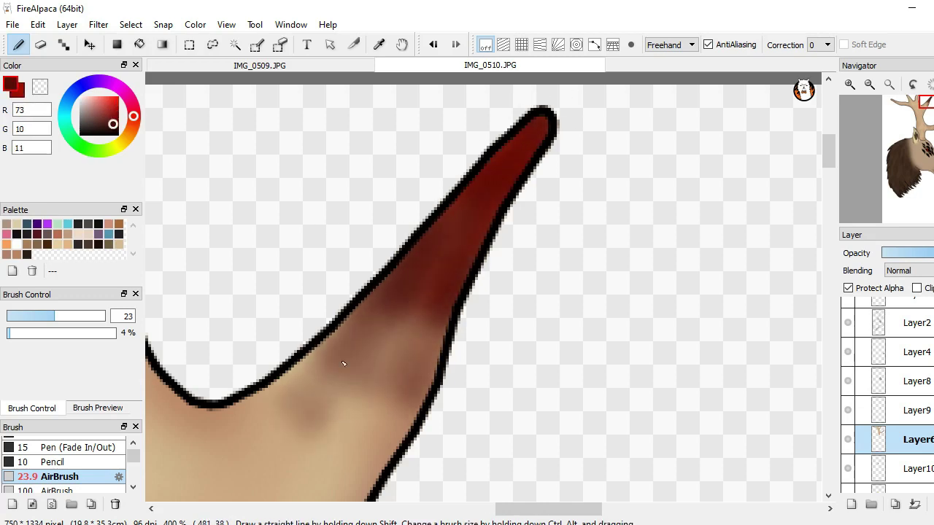
Shade the upright tine beside it with dark red (R 73, G 10, B 11) and overlay brighter red (R 159, G 13, B 0) from the canvas edge down
scroll(493, 199, "down", 4)
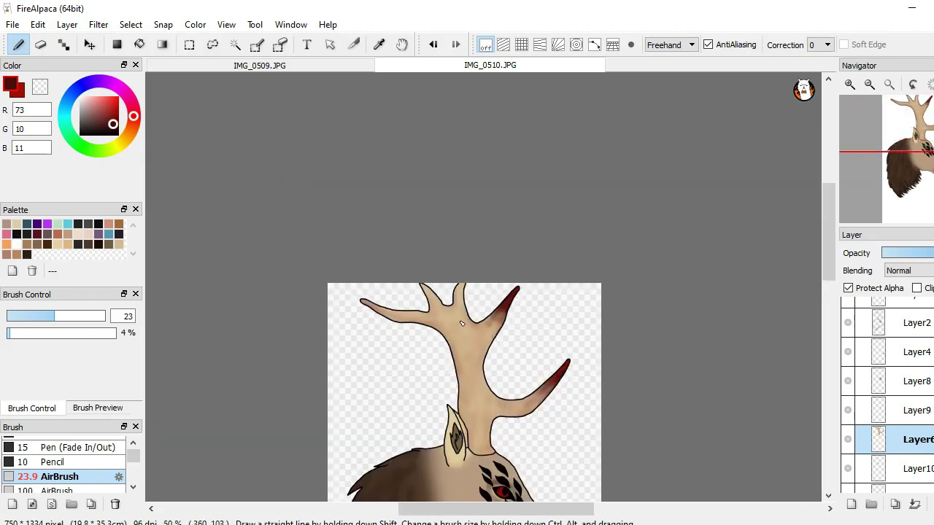
scroll(460, 333, "up", 3)
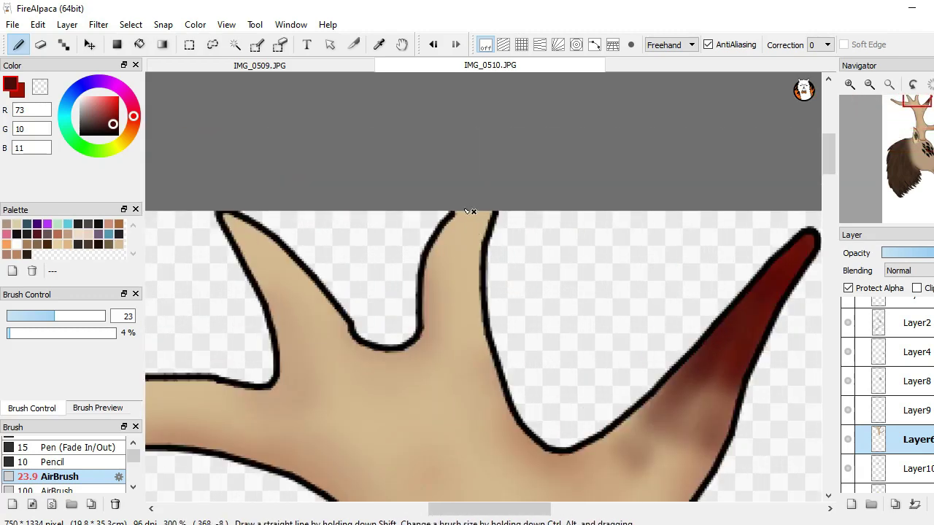
mouse_move(459, 235)
left_mouse_down()
mouse_move(487, 214)
mouse_move(463, 247)
mouse_move(500, 196)
mouse_move(484, 231)
mouse_move(483, 193)
mouse_move(432, 265)
mouse_move(464, 220)
mouse_move(451, 307)
mouse_move(502, 208)
mouse_move(442, 292)
left_mouse_up()
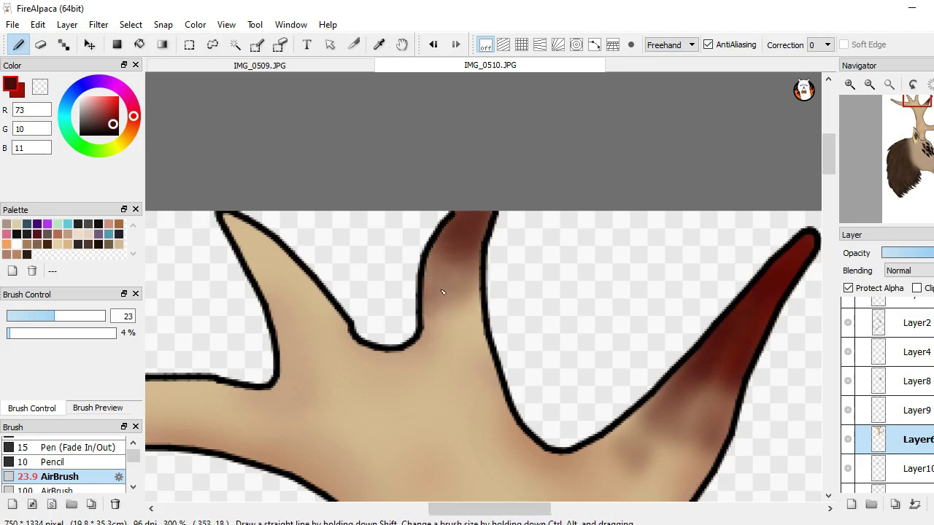
left_click(21, 94)
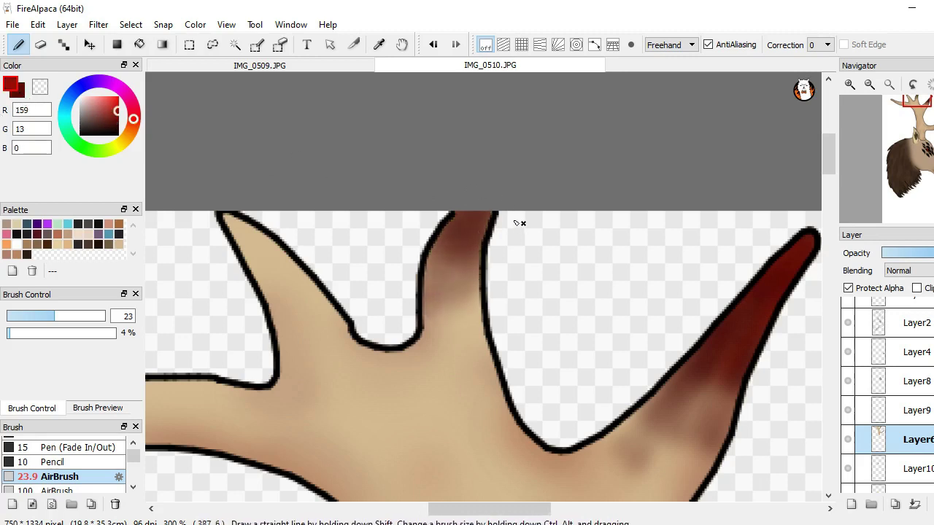
mouse_move(458, 205)
left_mouse_down()
mouse_move(445, 287)
mouse_move(448, 273)
left_mouse_up()
scroll(463, 295, "down", 4)
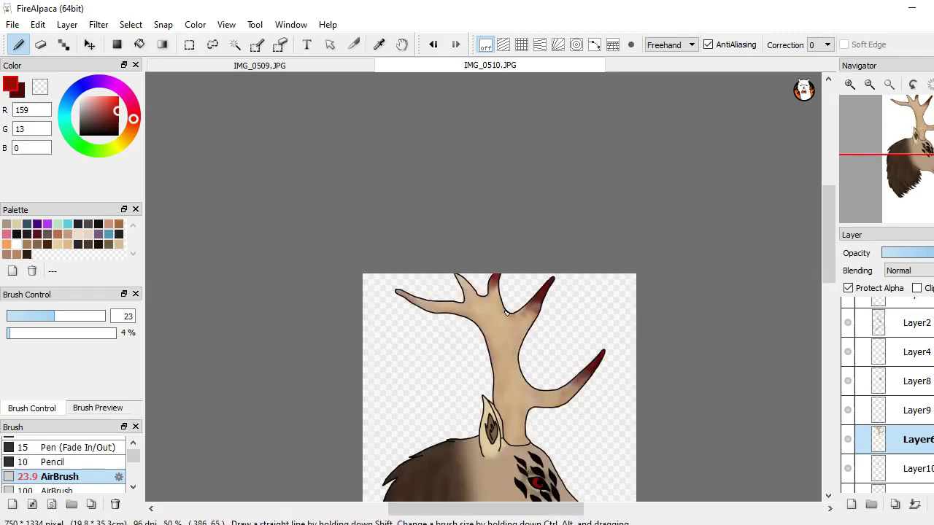
Airbrush the rear upright tine with dark red (R 73, G 10, B 11) fading into its base, and overlay brighter red (R 159, G 13, B 0)
scroll(412, 294, "up", 4)
key("x")
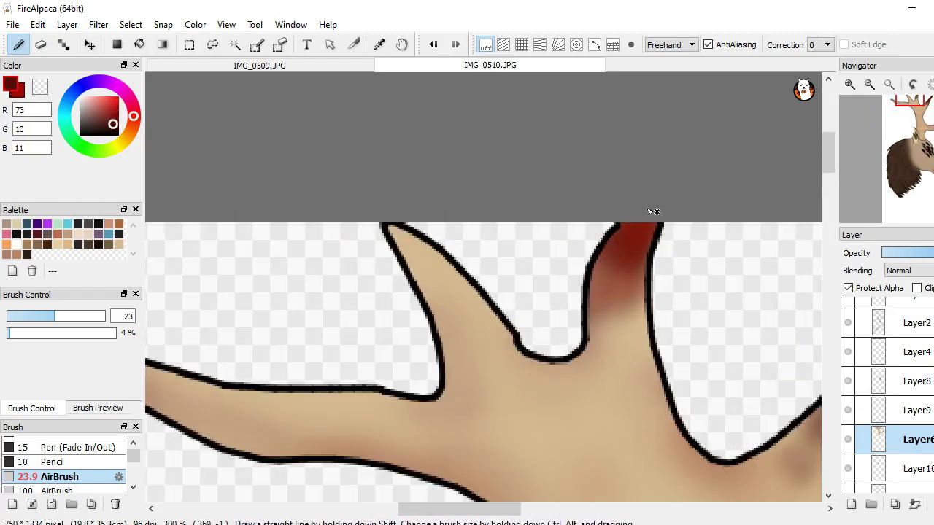
mouse_move(375, 209)
left_mouse_down()
mouse_move(408, 224)
mouse_move(449, 270)
mouse_move(367, 217)
mouse_move(441, 296)
mouse_move(412, 249)
mouse_move(507, 332)
mouse_move(437, 314)
mouse_move(392, 207)
left_mouse_up()
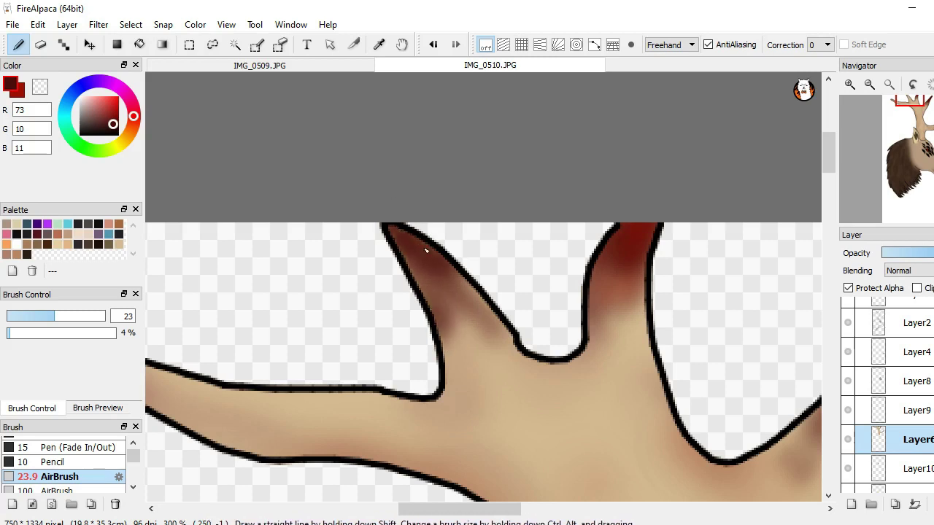
mouse_move(426, 251)
left_mouse_down()
mouse_move(453, 314)
mouse_move(467, 321)
mouse_move(411, 220)
left_mouse_up()
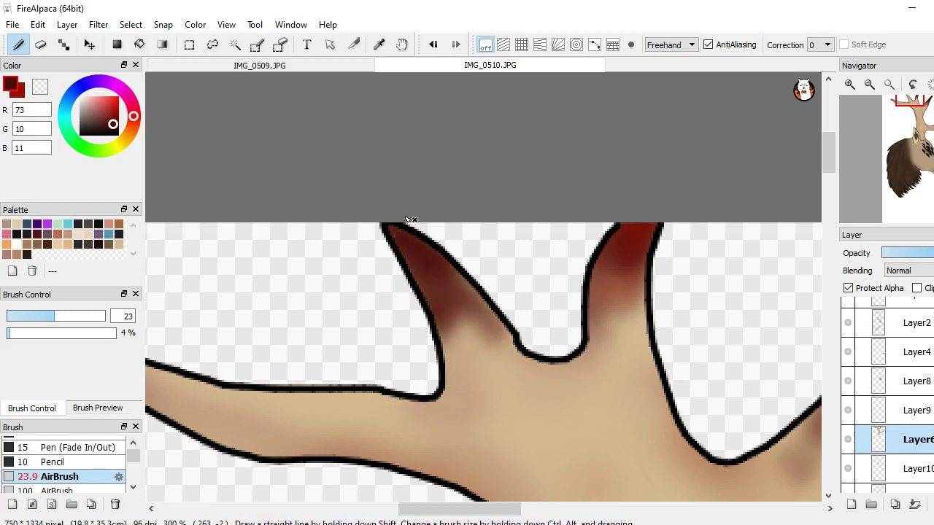
left_click(21, 93)
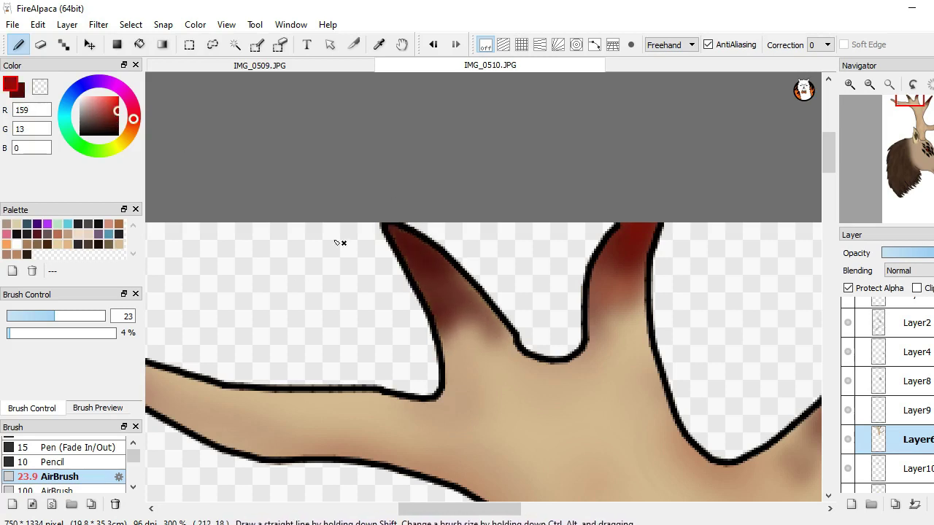
left_click(24, 87)
Shade the long rear tine with dark red (R 73, G 10, B 11), deepening its outer half at 10% opacity
scroll(519, 315, "down", 5)
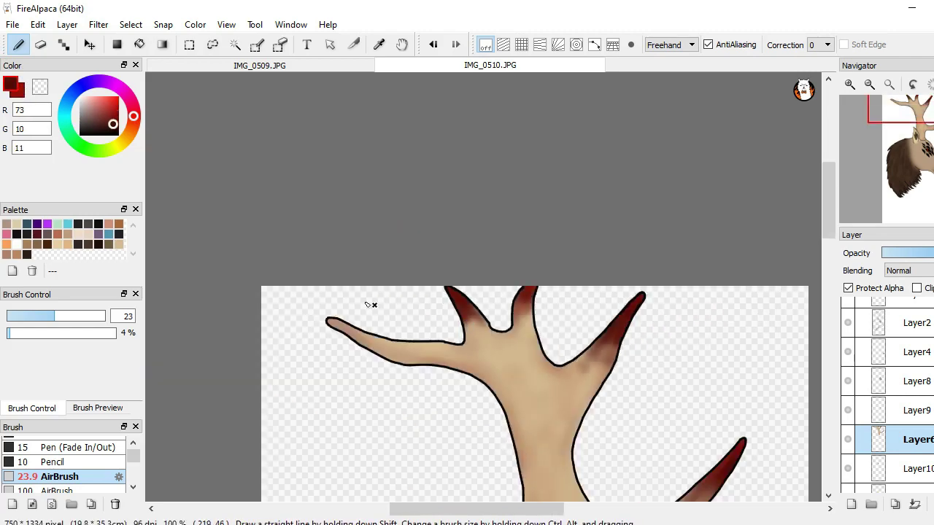
scroll(382, 411, "up", 4)
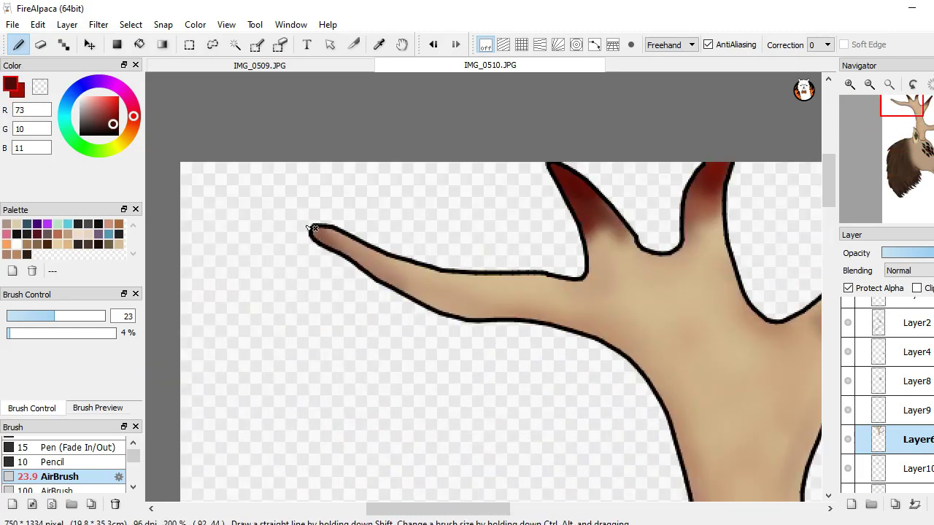
mouse_move(313, 229)
left_mouse_down()
mouse_move(417, 276)
mouse_move(360, 245)
mouse_move(405, 313)
mouse_move(515, 313)
mouse_move(405, 293)
mouse_move(441, 255)
left_mouse_up()
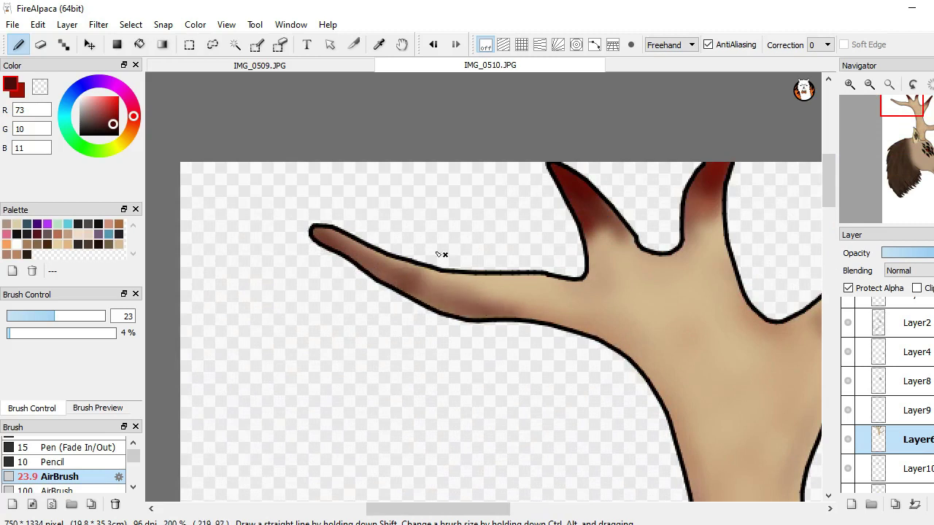
mouse_move(314, 232)
left_mouse_down()
mouse_move(463, 273)
mouse_move(563, 286)
mouse_move(446, 288)
mouse_move(587, 334)
left_mouse_up()
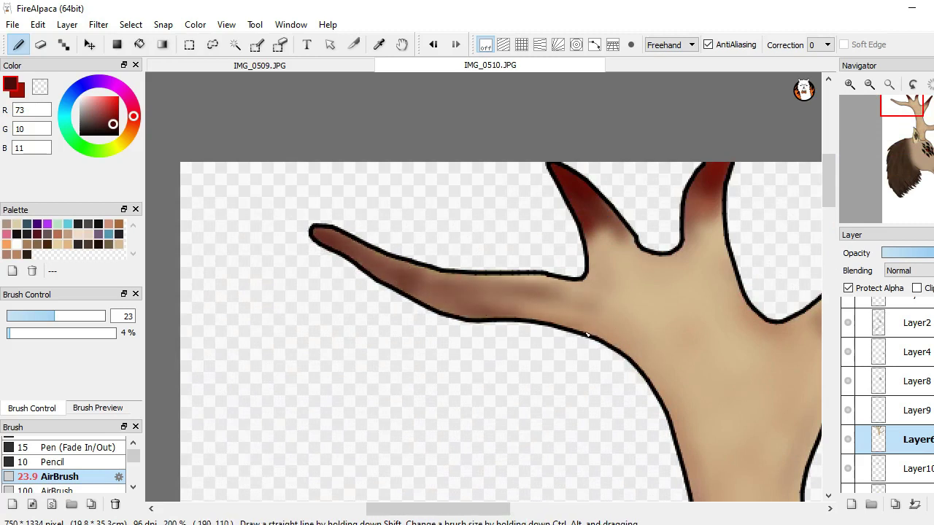
mouse_move(444, 299)
left_mouse_down()
mouse_move(365, 257)
mouse_move(270, 250)
left_mouse_up()
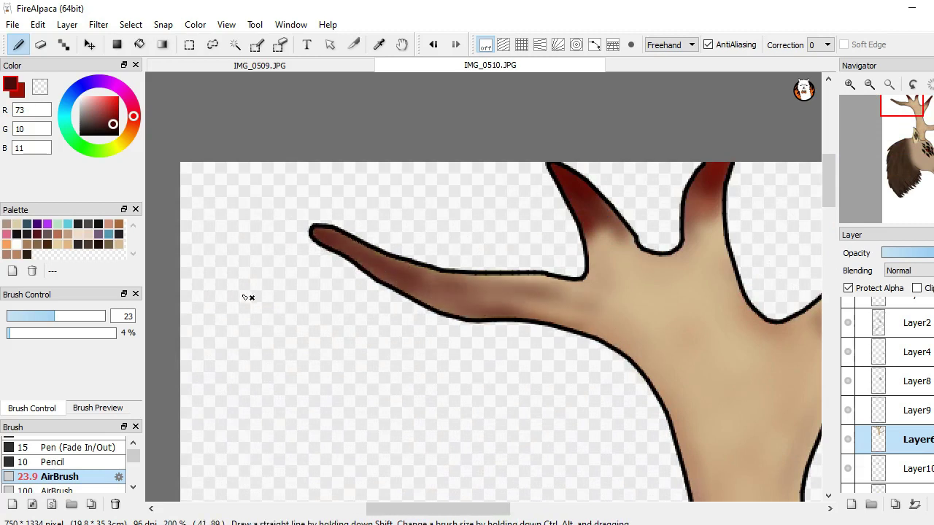
left_click(11, 333)
left_click_drag(318, 232, 410, 271)
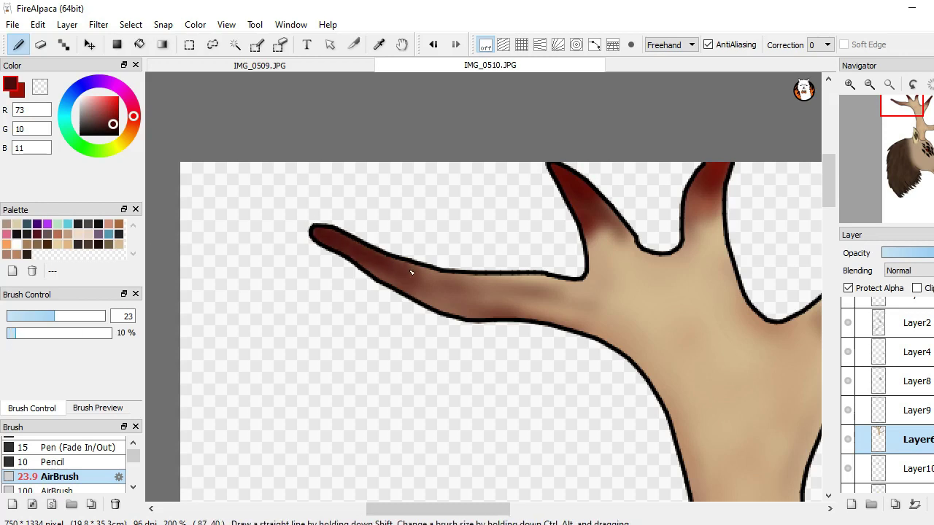
With a size 19 airbrush at 8% opacity, overlay brighter red (R 159, G 13, B 0) on the rear tine's tip and blend dark red inward
left_click(19, 93)
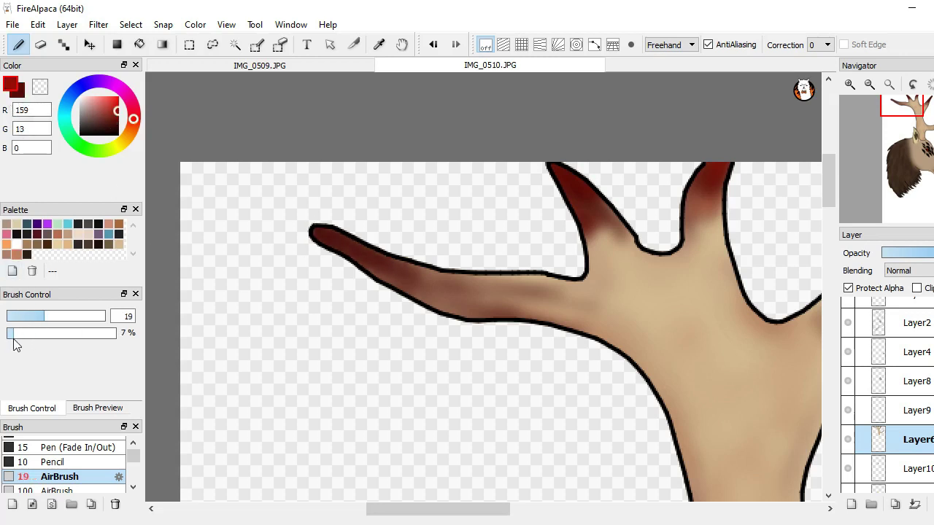
left_click_drag(13, 340, 14, 340)
left_click_drag(353, 267, 401, 301)
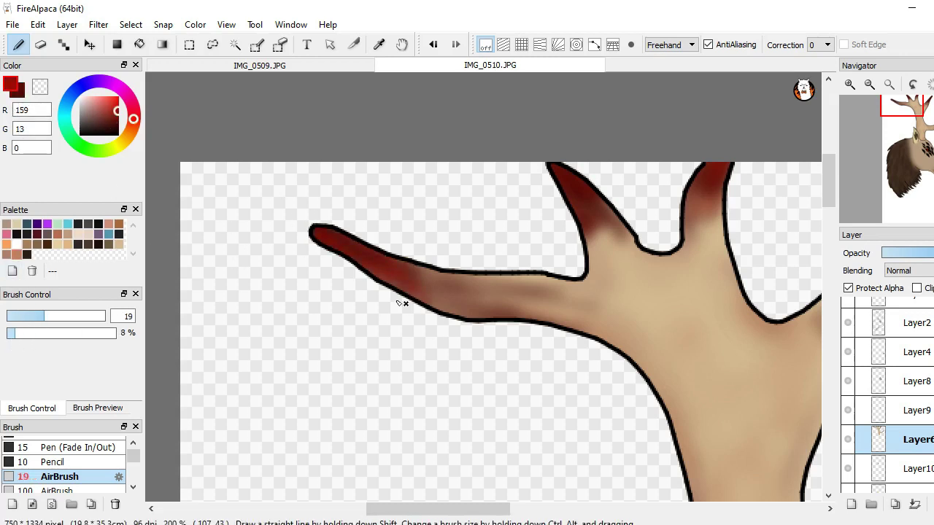
left_click(19, 93)
mouse_move(474, 310)
left_mouse_down()
mouse_move(368, 239)
mouse_move(250, 192)
mouse_move(402, 289)
left_mouse_up()
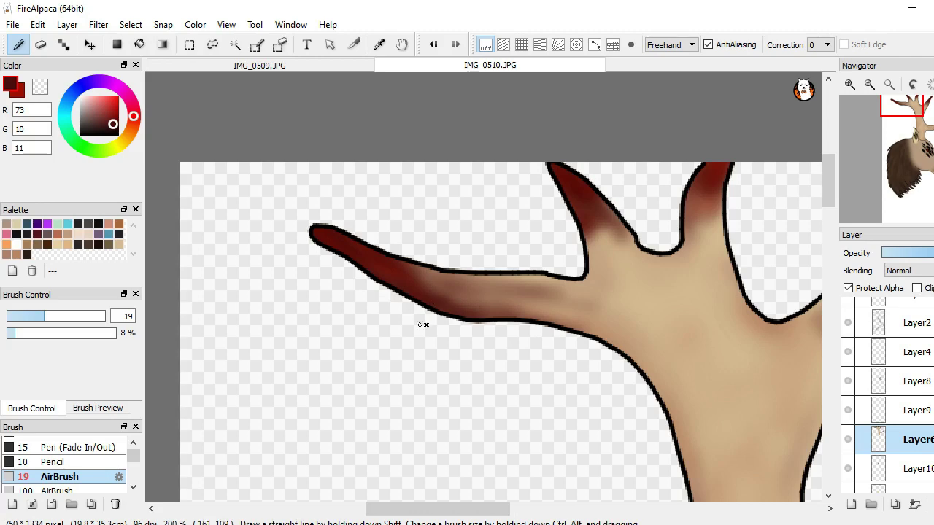
Examine the finished red antler tips against the whole deer head at several zoom levels
scroll(419, 323, "down", 4)
scroll(502, 394, "up", 2)
scroll(501, 347, "down", 1)
scroll(500, 385, "up", 1)
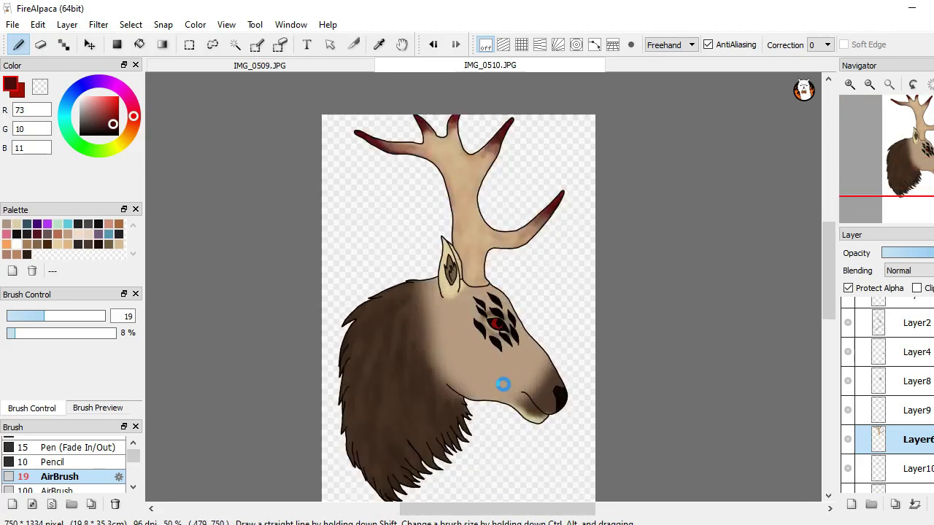
scroll(501, 385, "up", 1)
scroll(496, 361, "down", 1)
scroll(511, 240, "up", 1)
scroll(530, 248, "down", 2)
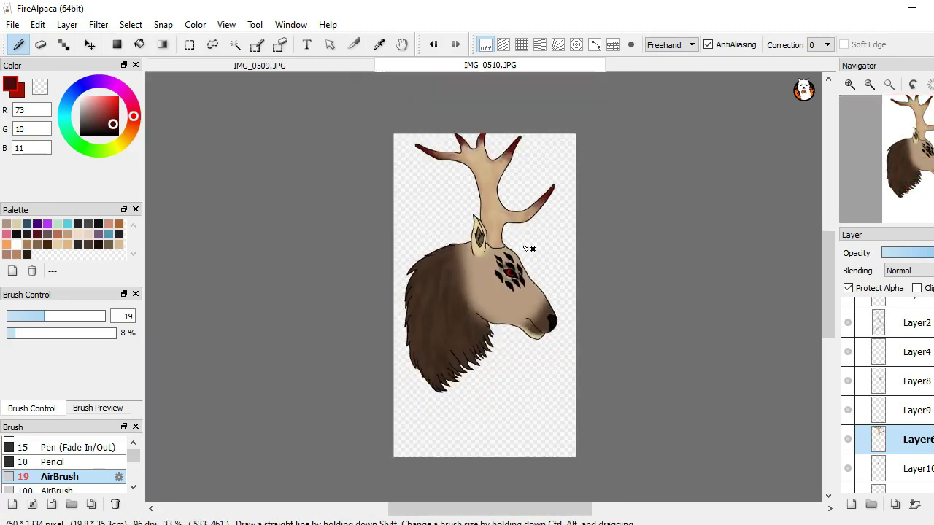
Turn on Protect Alpha for the mane's shading layer (Layer5) and try dark red (R 73, G 10, B 11) along the mane's lower back edge
scroll(899, 450, "down", 2)
left_click(901, 452)
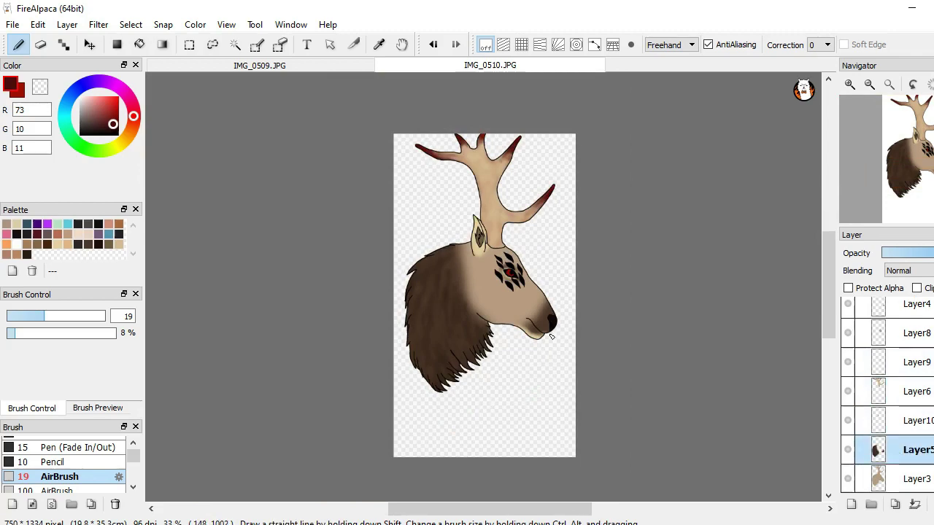
left_click(848, 289)
scroll(428, 348, "up", 3)
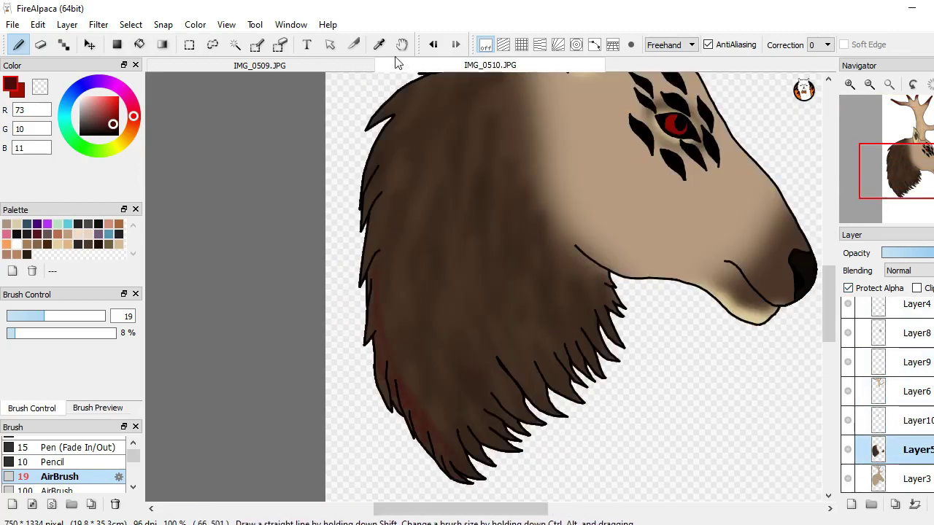
Examine the mane and face colouring together with the antlers from close up and in full view
scroll(419, 378, "down", 3)
scroll(436, 223, "down", 1)
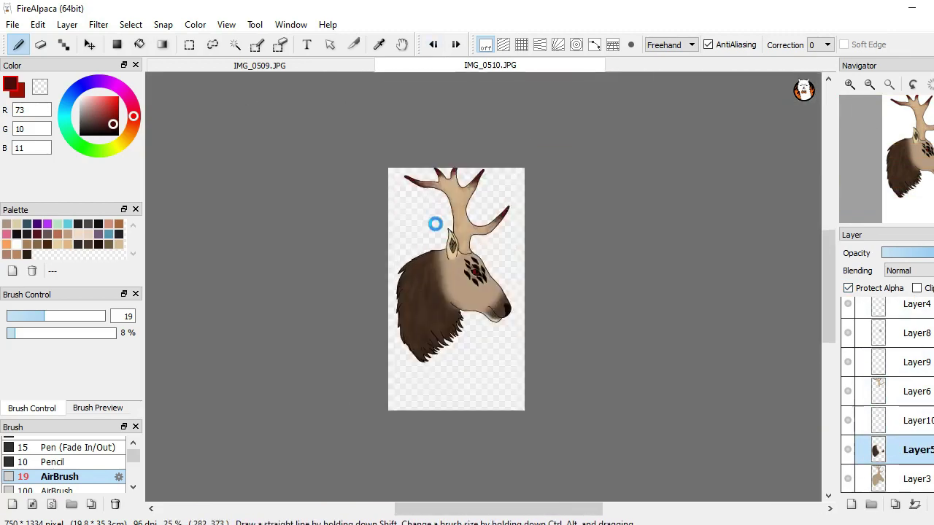
scroll(455, 246, "up", 3)
scroll(510, 346, "down", 2)
scroll(510, 345, "up", 2)
scroll(509, 332, "down", 3)
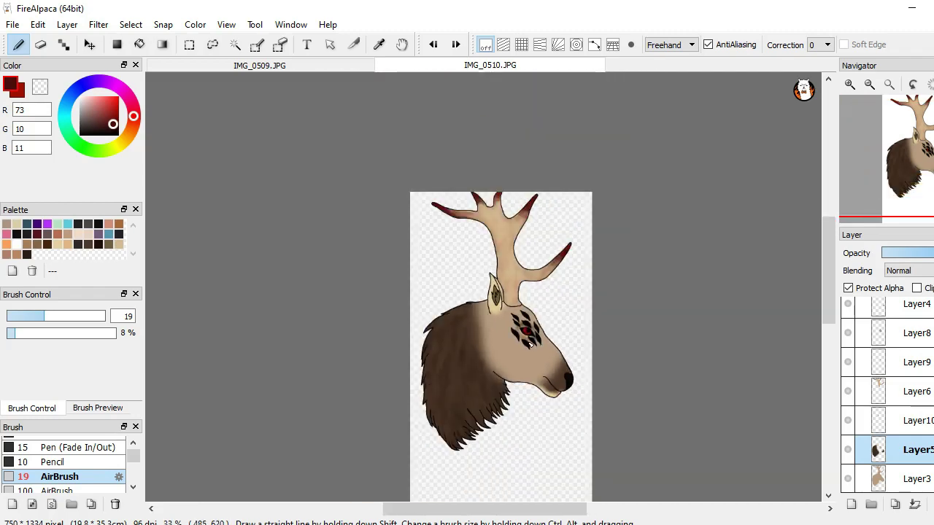